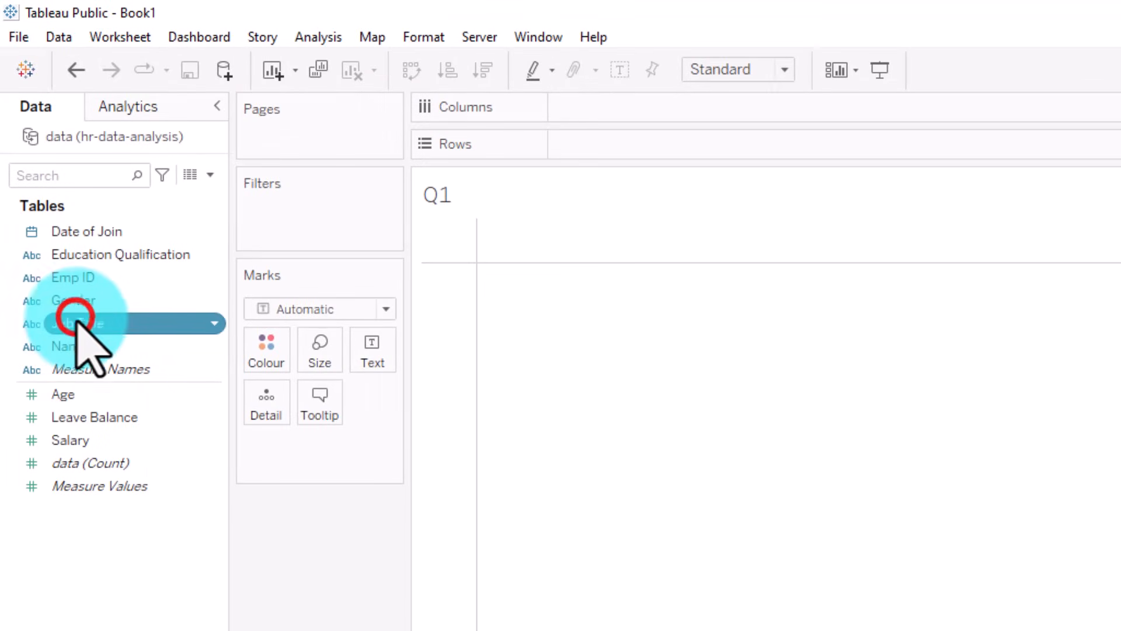
Build a table with Job Title as rows and the count of data as text, sorted in descending order.
{"action": "left_click_drag", "start_coordinate": [76, 318], "coordinate": [581, 149]}
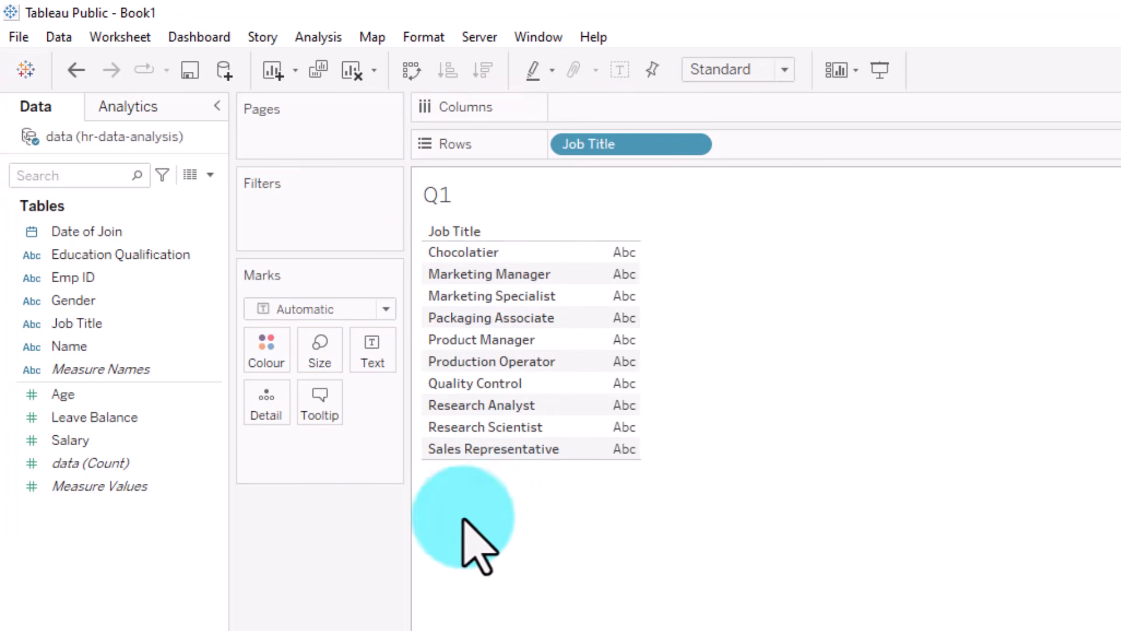
{"action": "left_click", "coordinate": [88, 463]}
{"action": "left_click_drag", "start_coordinate": [83, 463], "coordinate": [612, 310]}
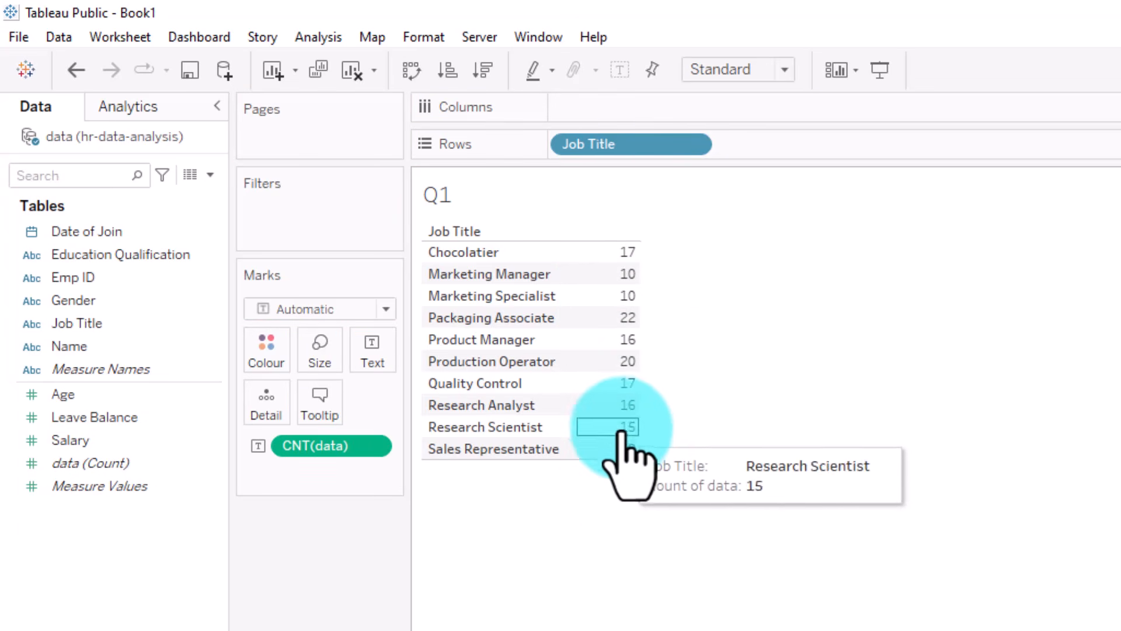
{"action": "left_click", "coordinate": [484, 70]}
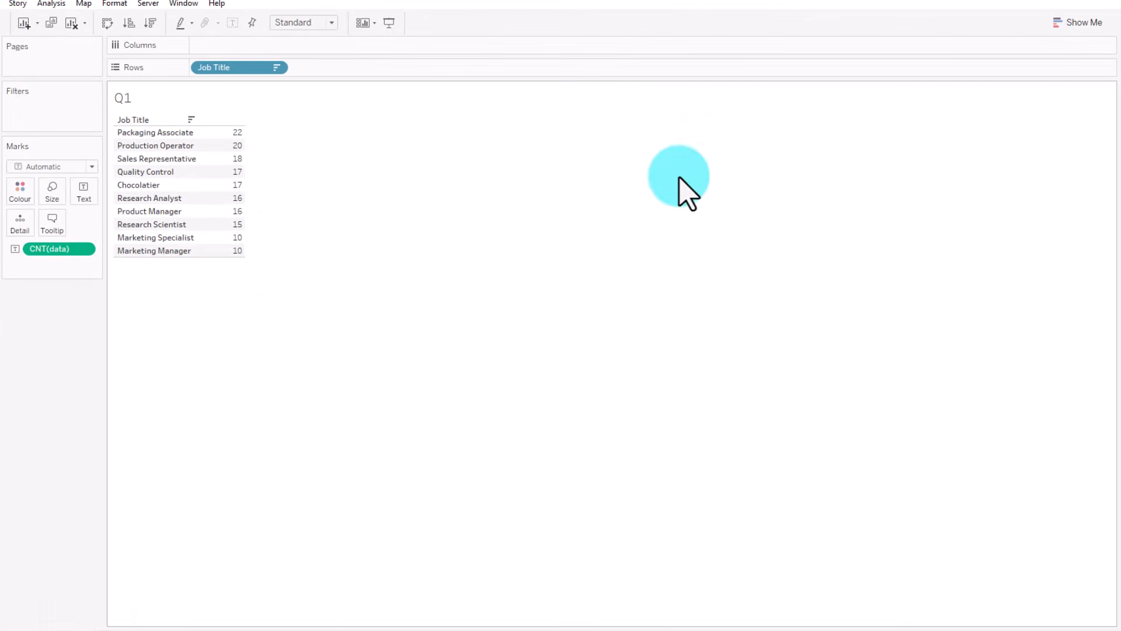
Convert the job title table into a horizontal bar chart and sort the bars in descending order.
{"action": "left_click", "coordinate": [1079, 26]}
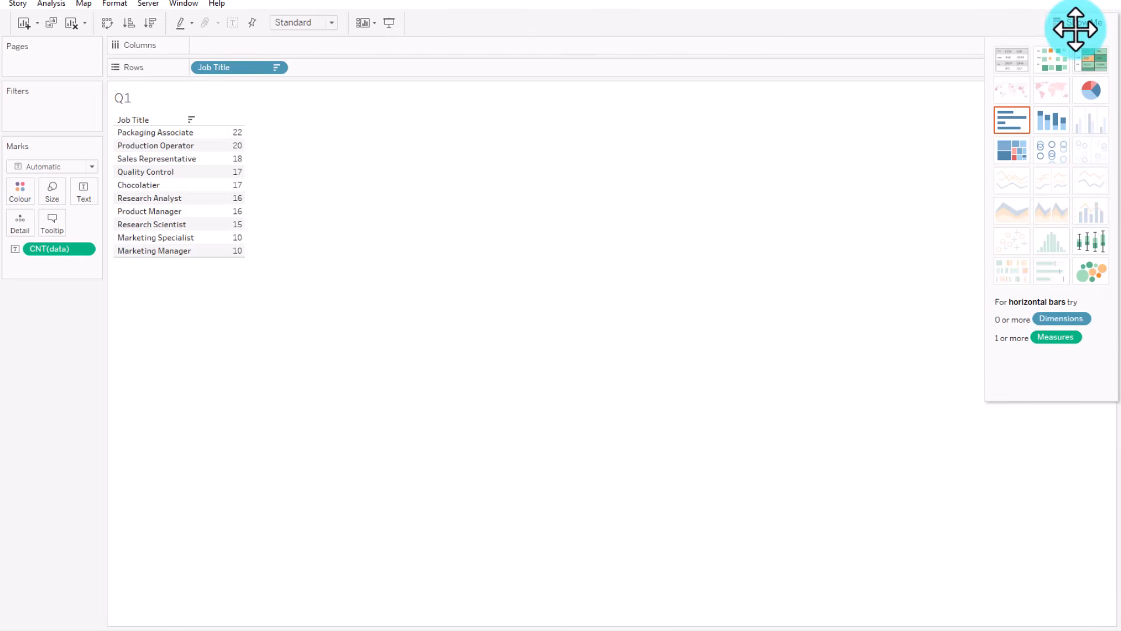
{"action": "left_click", "coordinate": [1010, 120]}
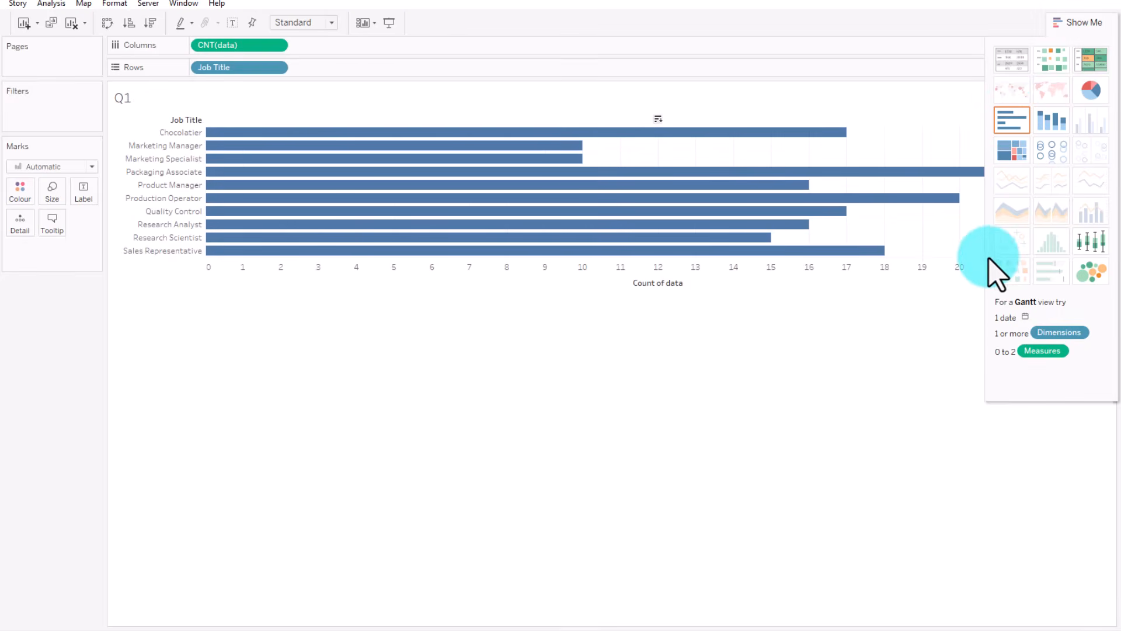
{"action": "left_click", "coordinate": [355, 336]}
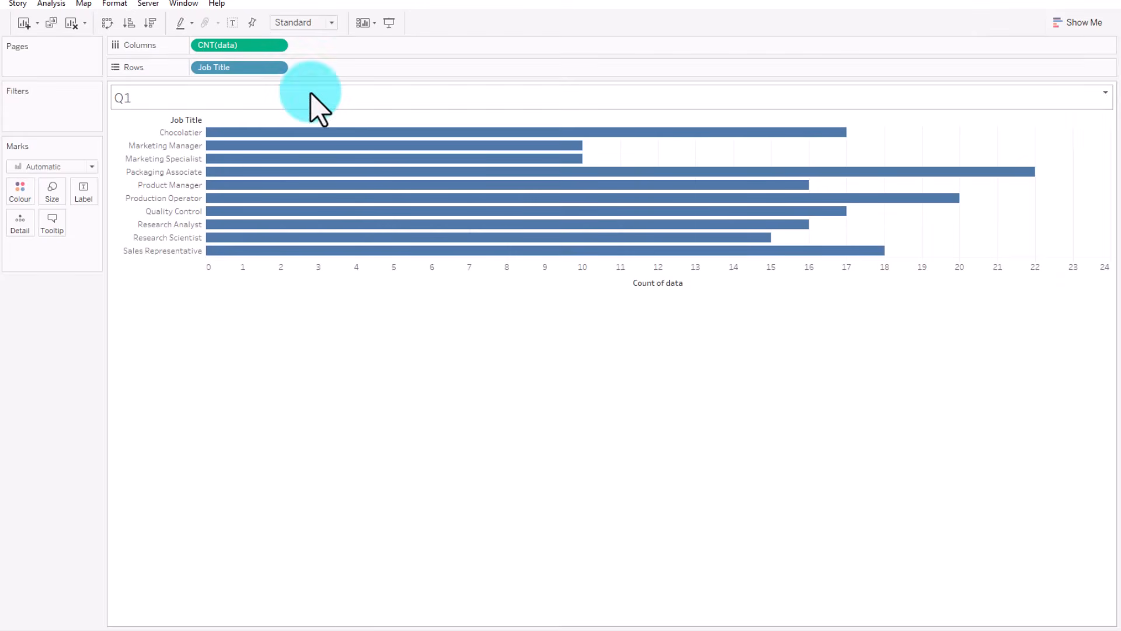
{"action": "left_click", "coordinate": [150, 23]}
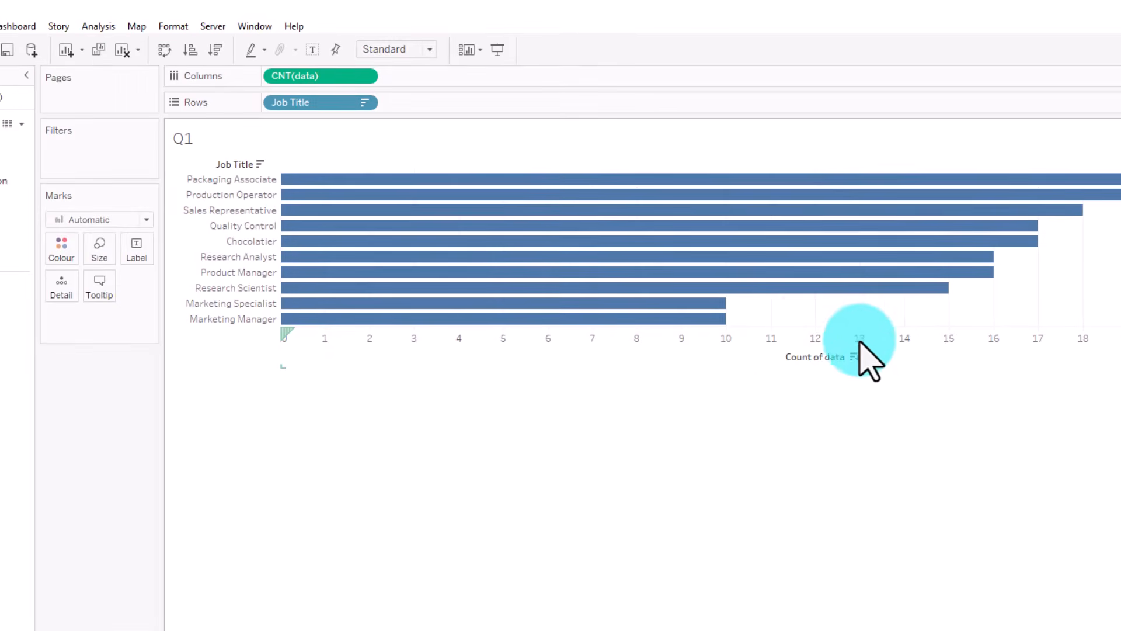
Show mark labels on the job title bars and hide the header of the count axis.
{"action": "left_click", "coordinate": [98, 27]}
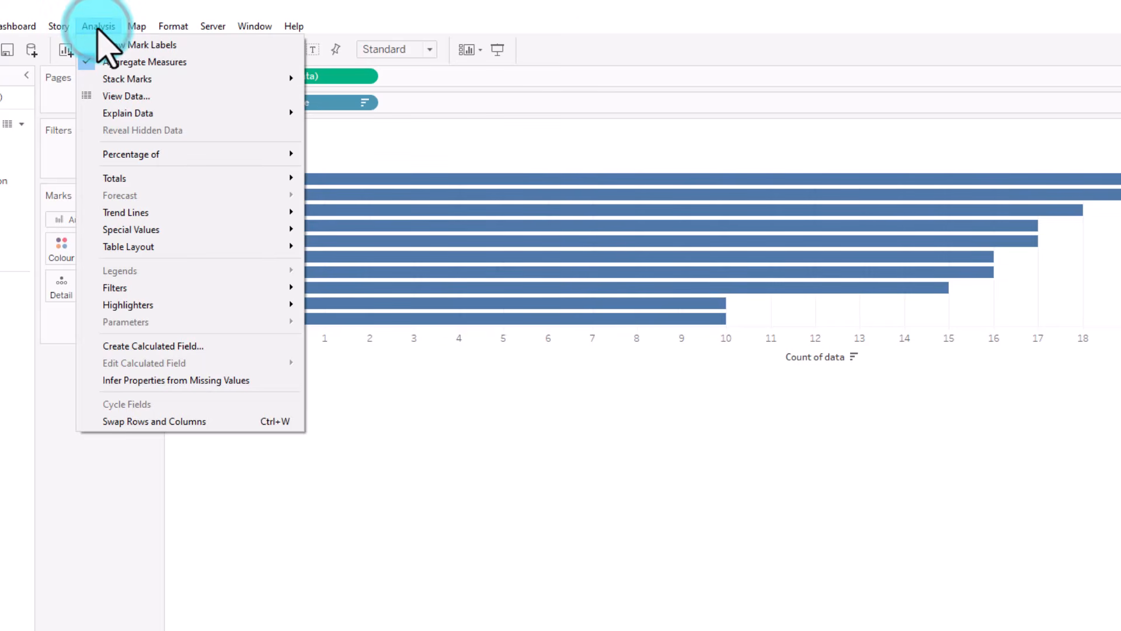
{"action": "left_click", "coordinate": [154, 45]}
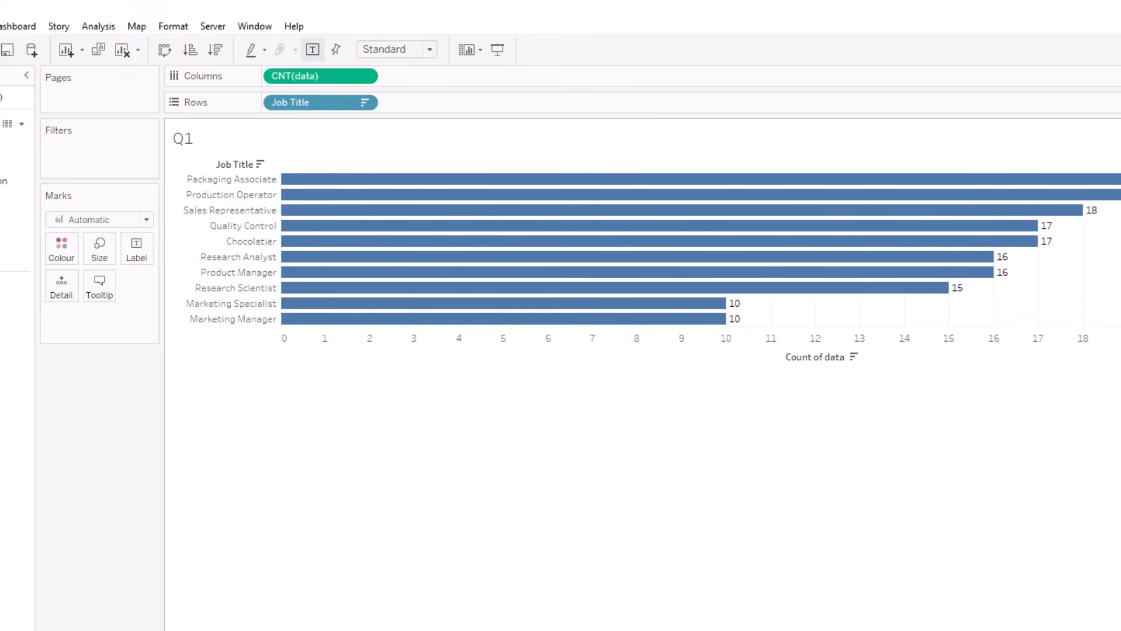
{"action": "left_click", "coordinate": [602, 347]}
{"action": "right_click", "coordinate": [602, 346]}
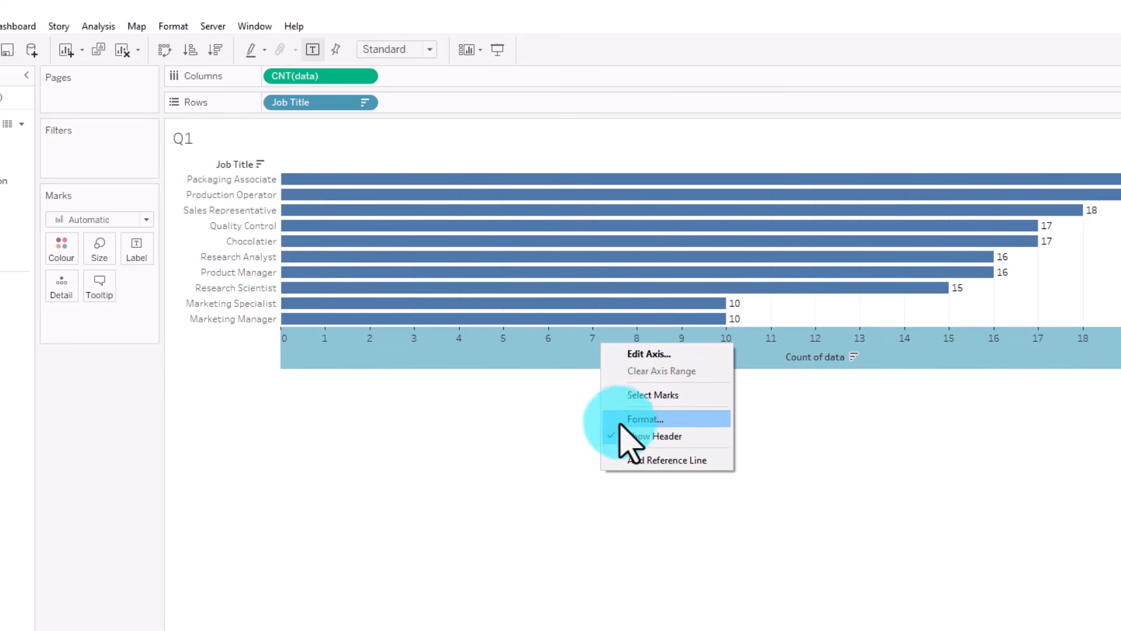
{"action": "left_click", "coordinate": [611, 439]}
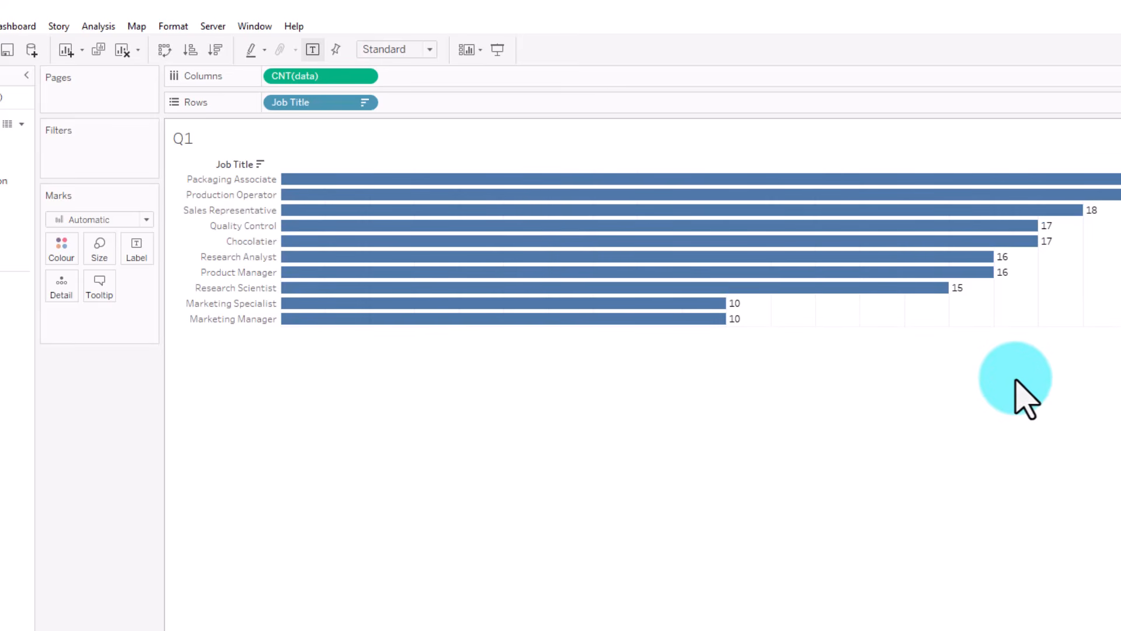
Recolour the job title bars orange.
{"action": "left_click", "coordinate": [61, 248]}
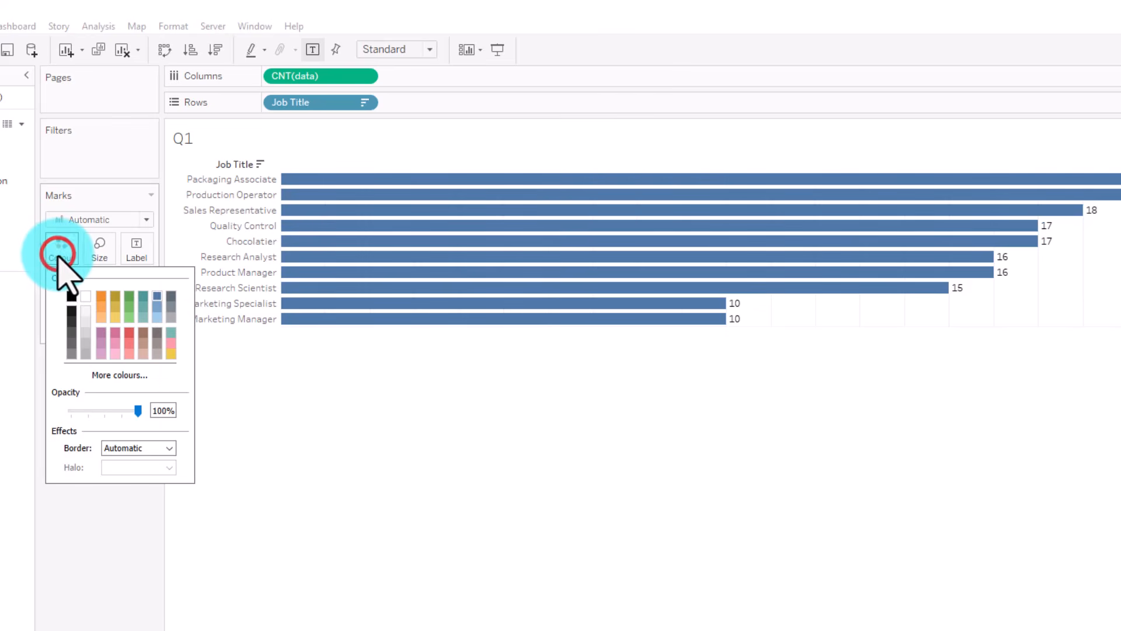
{"action": "left_click", "coordinate": [100, 296]}
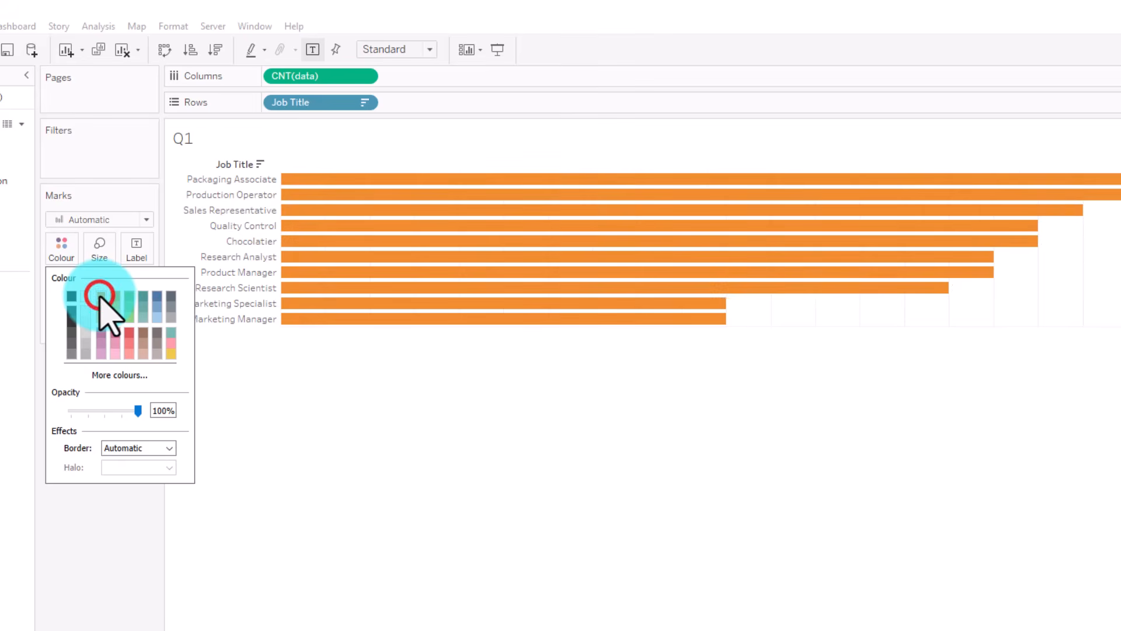
{"action": "left_click", "coordinate": [275, 460]}
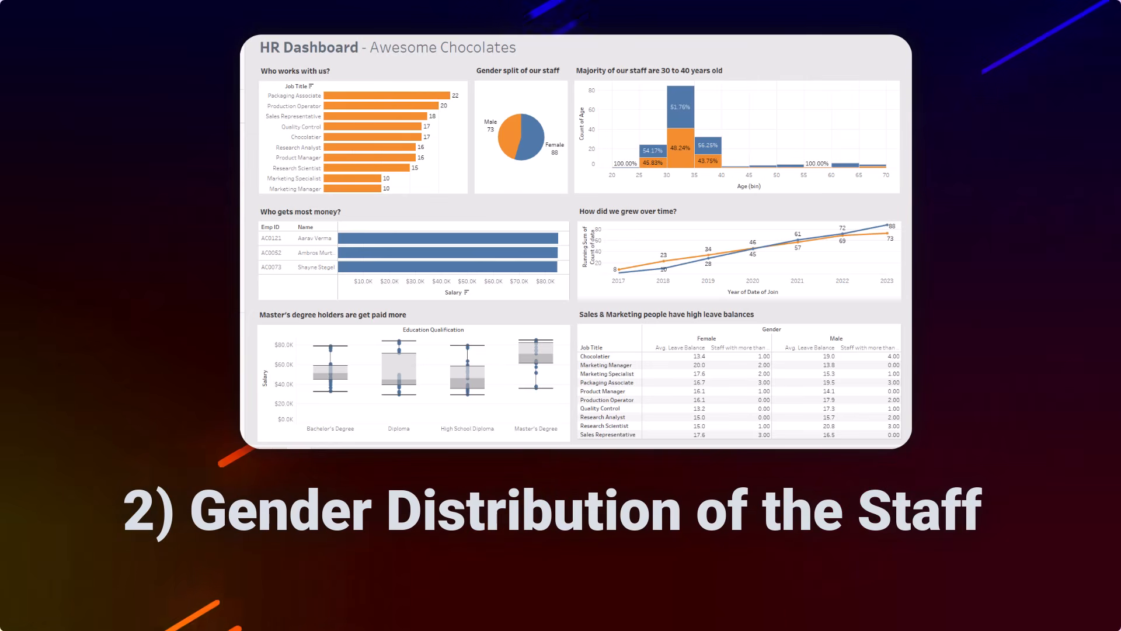
Plot the count of data by gender on the Q2 sheet, with Gender as rows and data (Count) as columns.
{"action": "left_click", "coordinate": [48, 206]}
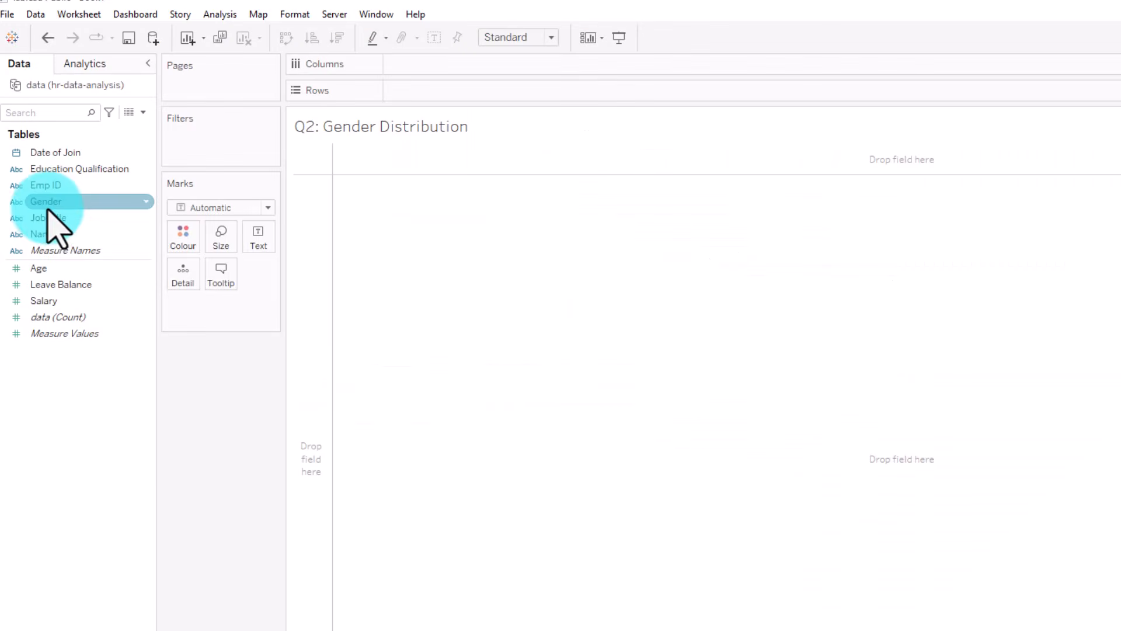
{"action": "left_click", "coordinate": [169, 463]}
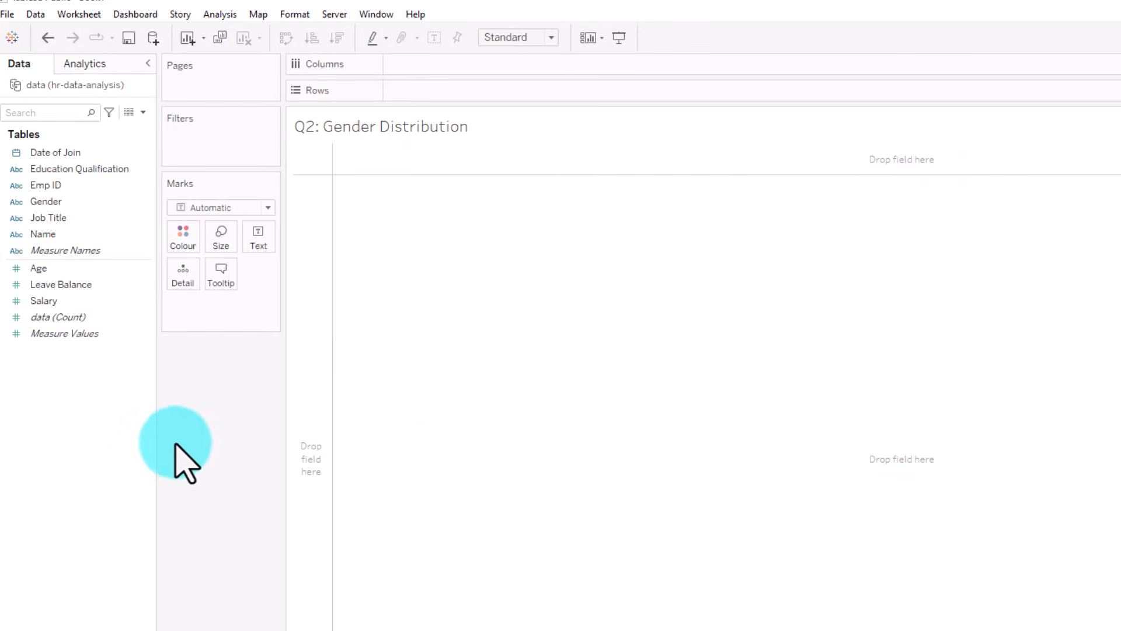
{"action": "left_click_drag", "start_coordinate": [42, 201], "coordinate": [444, 92]}
{"action": "left_click", "coordinate": [62, 315]}
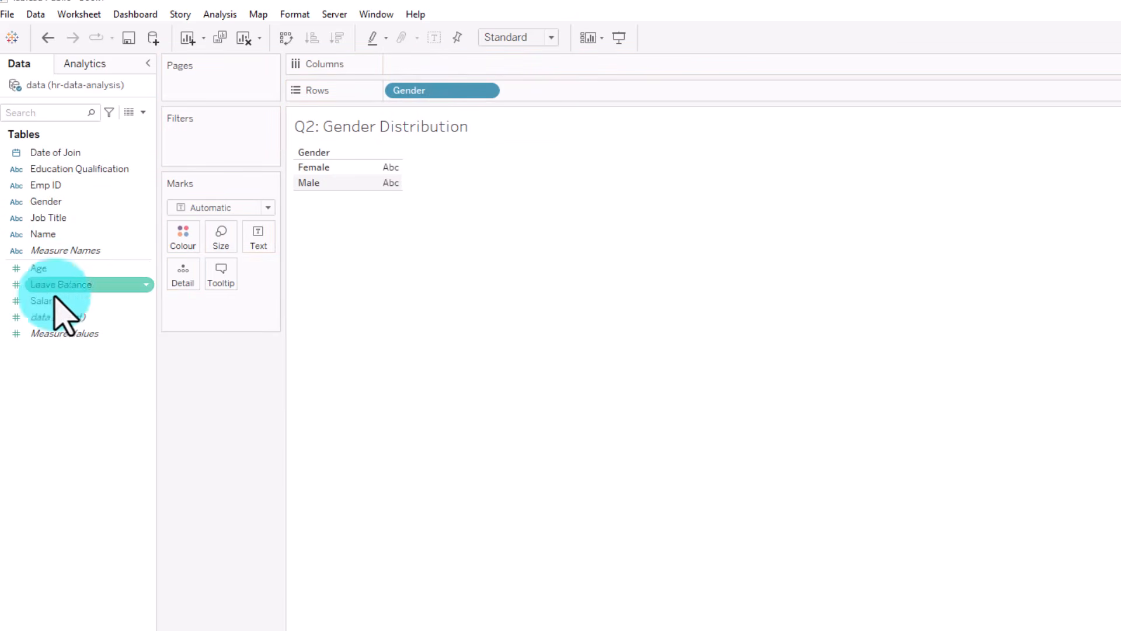
{"action": "left_click_drag", "start_coordinate": [51, 320], "coordinate": [439, 72]}
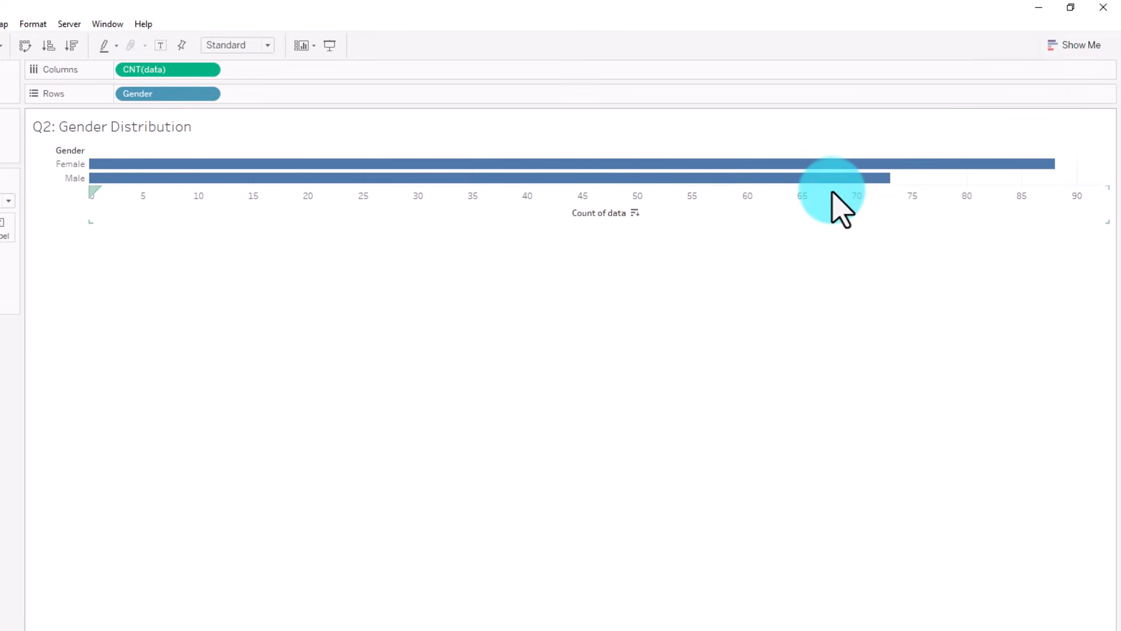
Convert the gender bar chart into a pie chart.
{"action": "left_click", "coordinate": [1092, 40]}
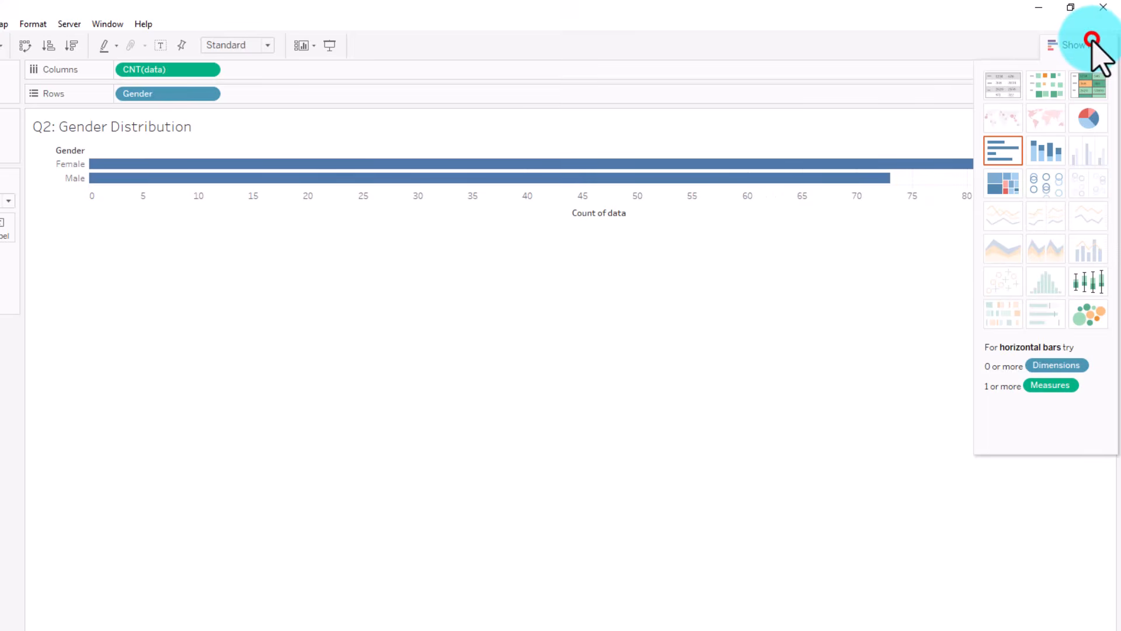
{"action": "left_click", "coordinate": [1087, 119]}
{"action": "left_click", "coordinate": [335, 377]}
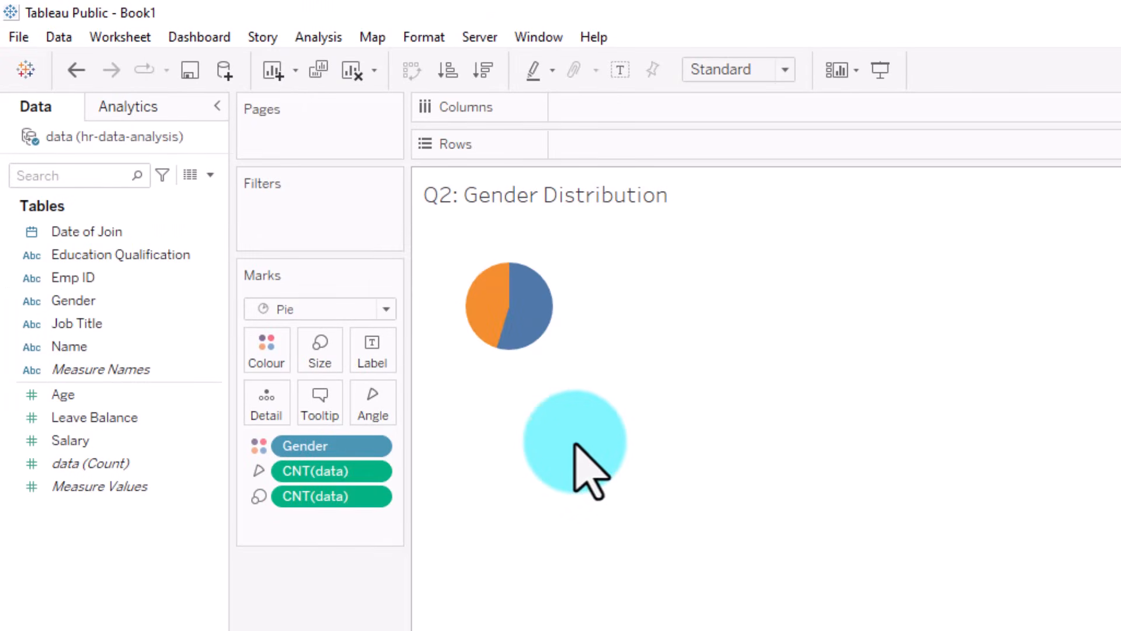
{"action": "left_click", "coordinate": [574, 444]}
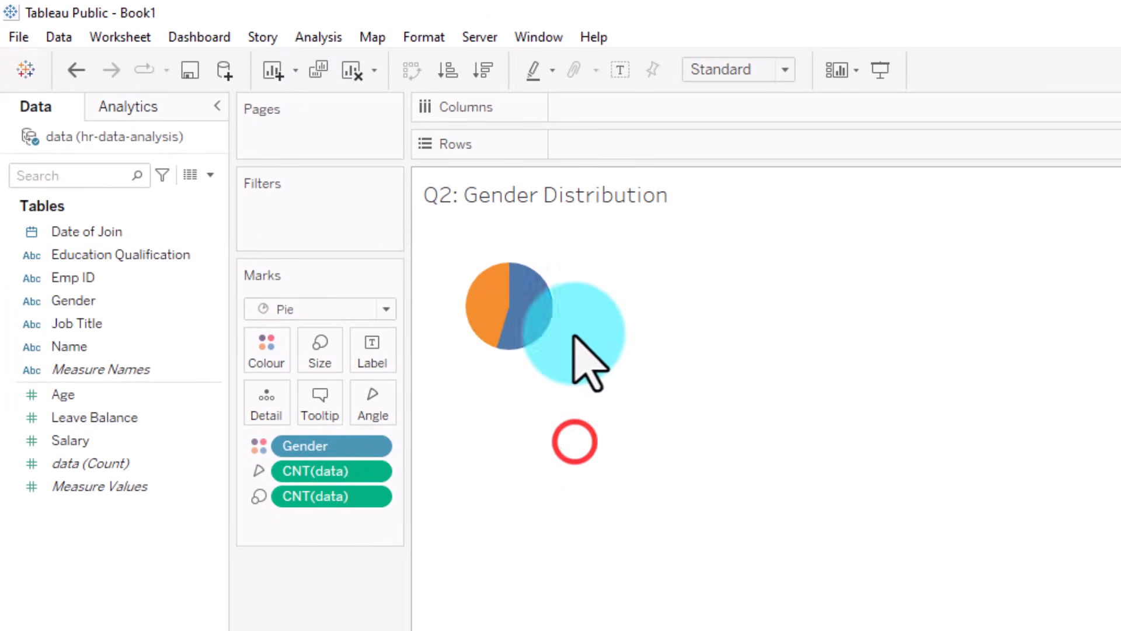
Show mark labels on the gender pie and inspect both slices.
{"action": "left_click", "coordinate": [315, 33]}
{"action": "left_click", "coordinate": [376, 63]}
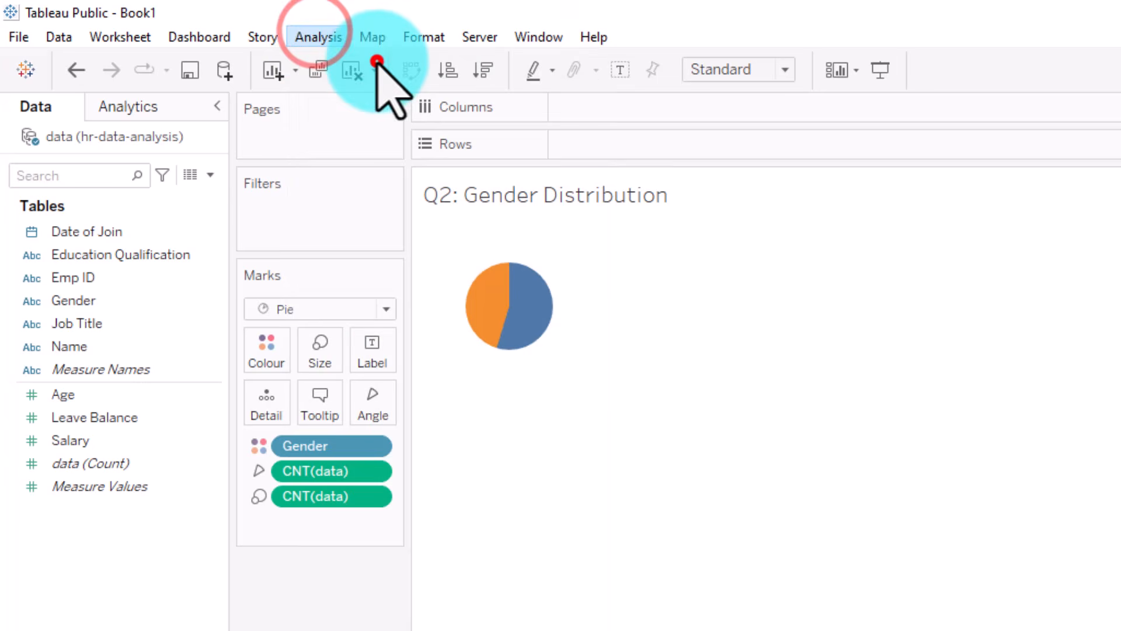
{"action": "mouse_move", "coordinate": [553, 335]}
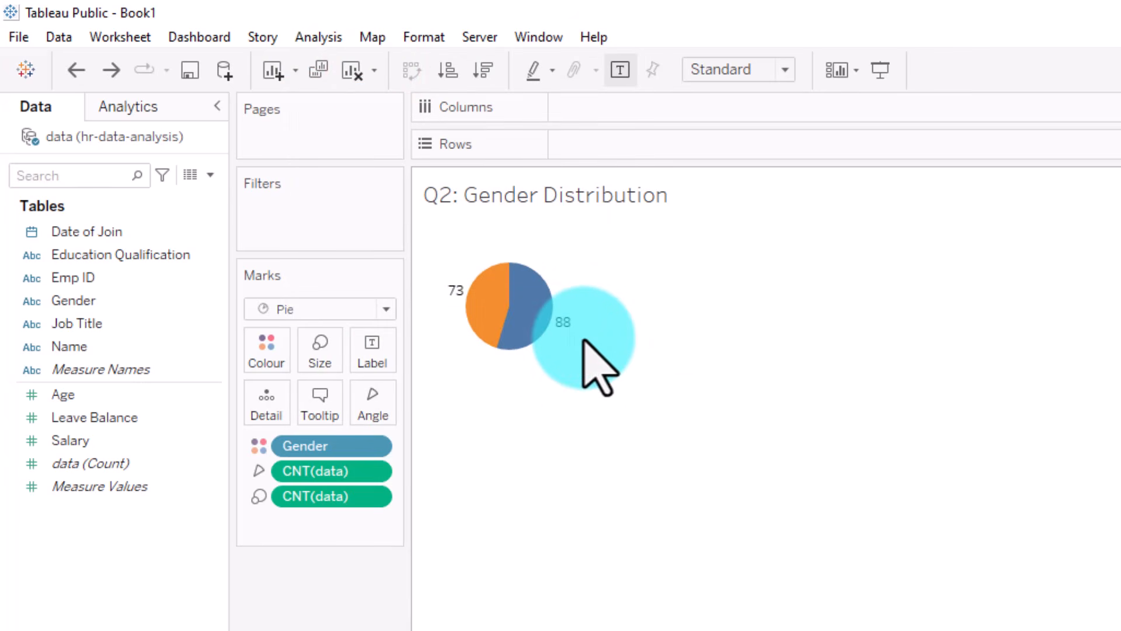
{"action": "mouse_move", "coordinate": [482, 310]}
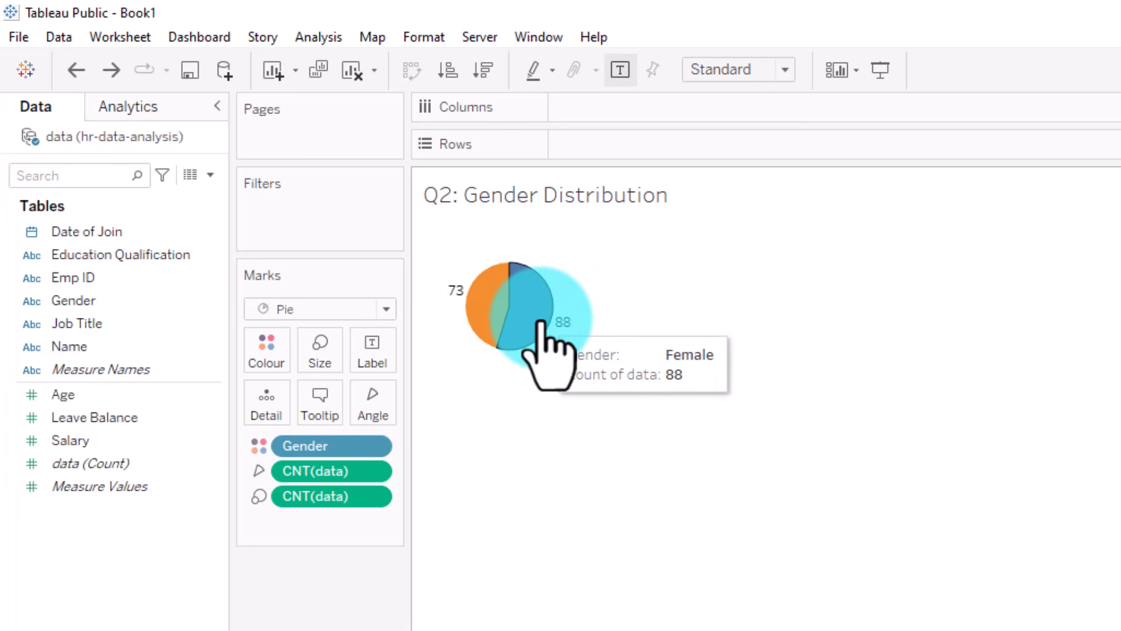
{"action": "left_click", "coordinate": [709, 535]}
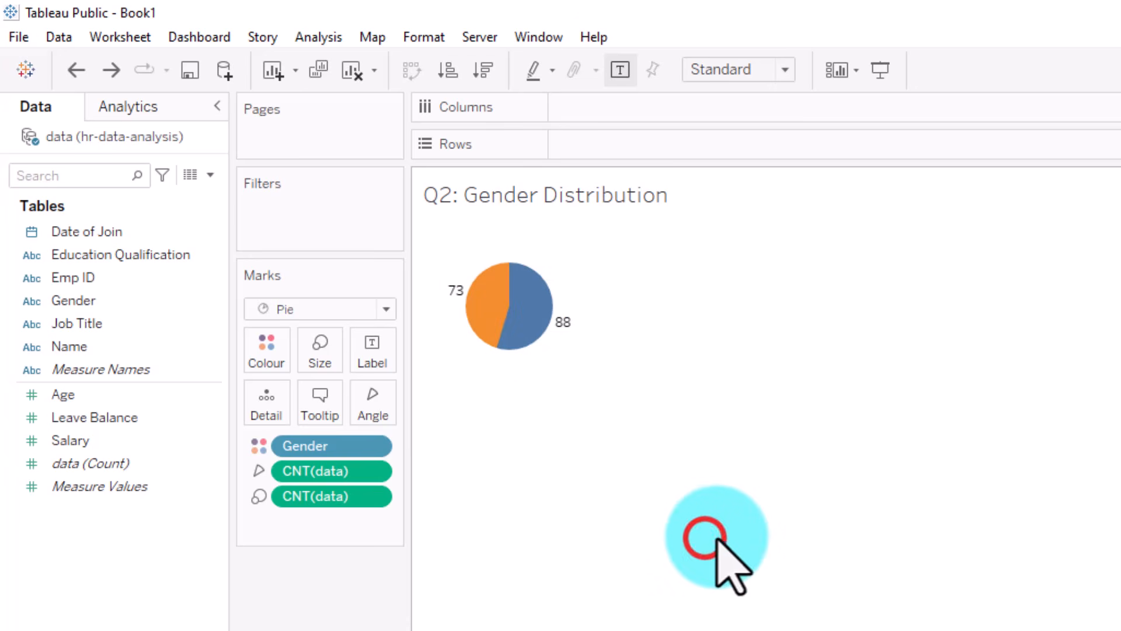
Label the pie slices with both Gender and the count of data.
{"action": "left_click_drag", "start_coordinate": [71, 301], "coordinate": [376, 361]}
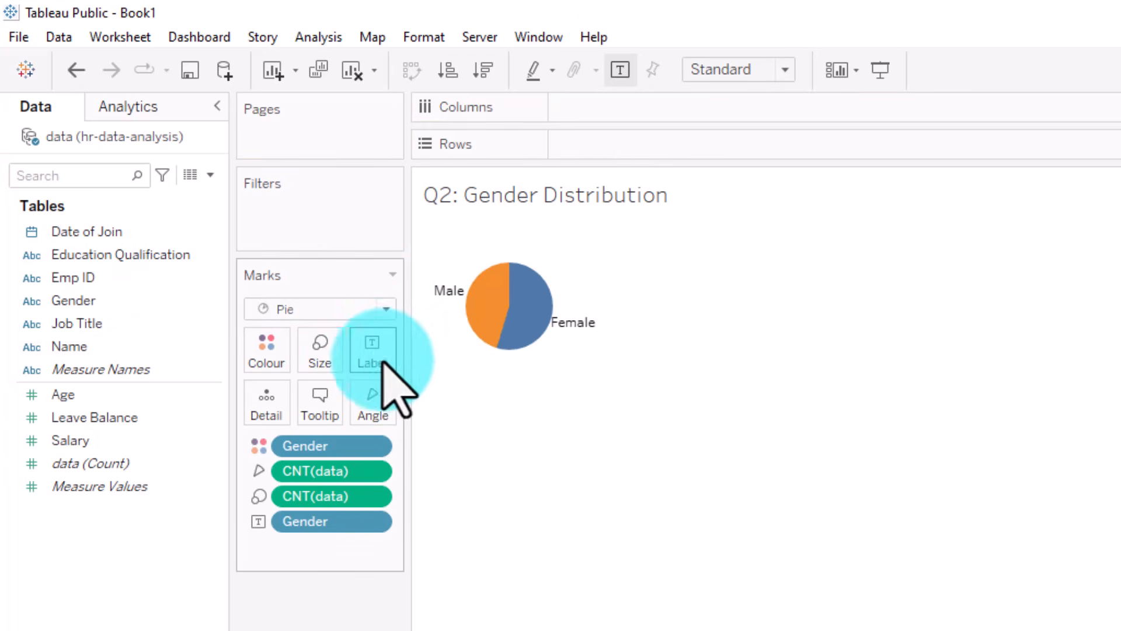
{"action": "left_click_drag", "start_coordinate": [89, 462], "coordinate": [372, 352]}
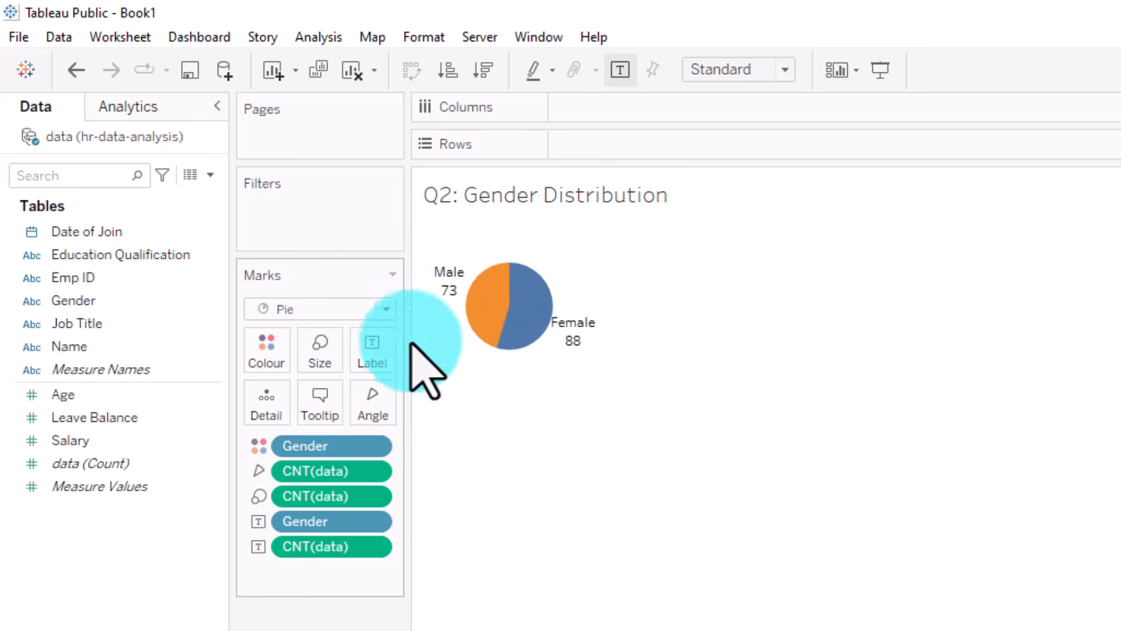
{"action": "mouse_move", "coordinate": [449, 298]}
{"action": "mouse_move", "coordinate": [581, 341]}
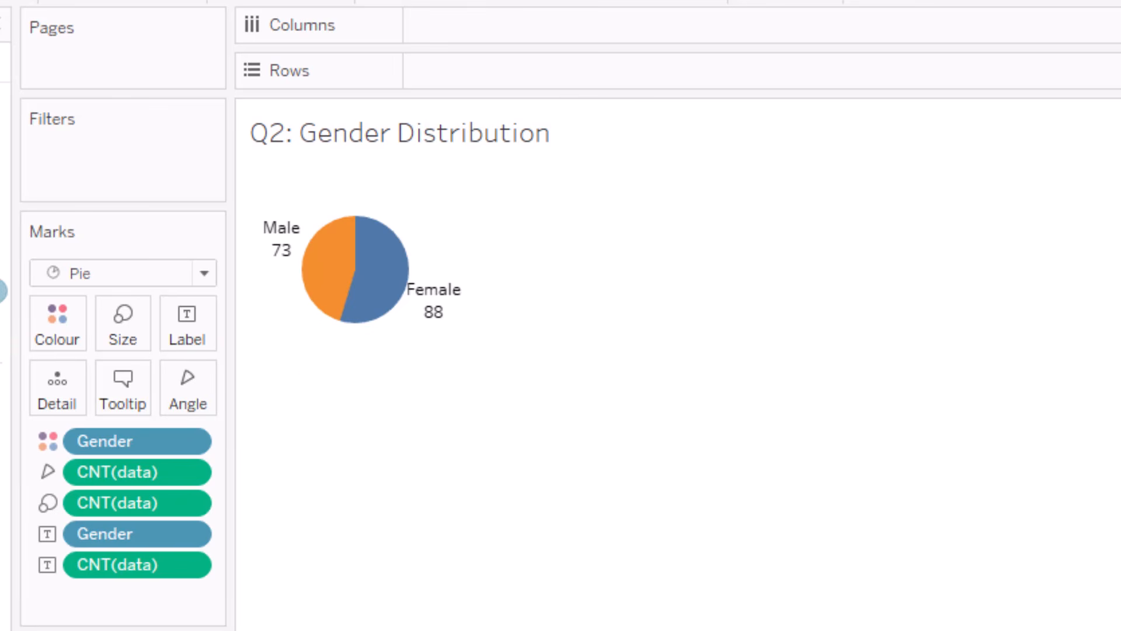
Show a Job Title filter for the gender pie and keep only Product Manager and Marketing Specialist selected.
{"action": "right_click", "coordinate": [3, 290]}
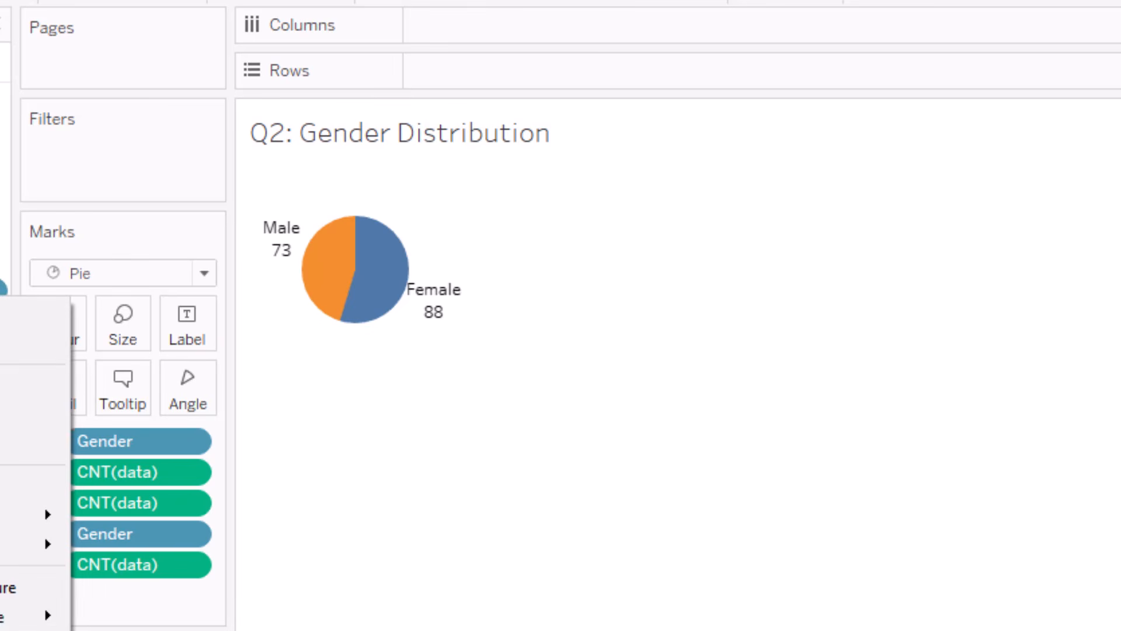
{"action": "left_click", "coordinate": [32, 342]}
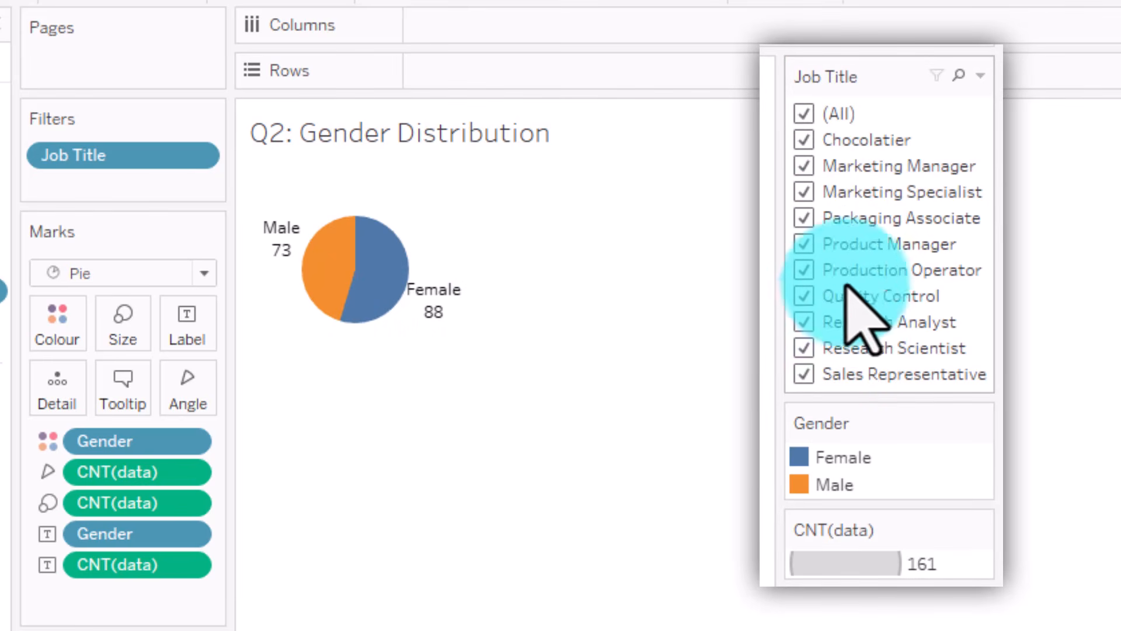
{"action": "left_click", "coordinate": [805, 114]}
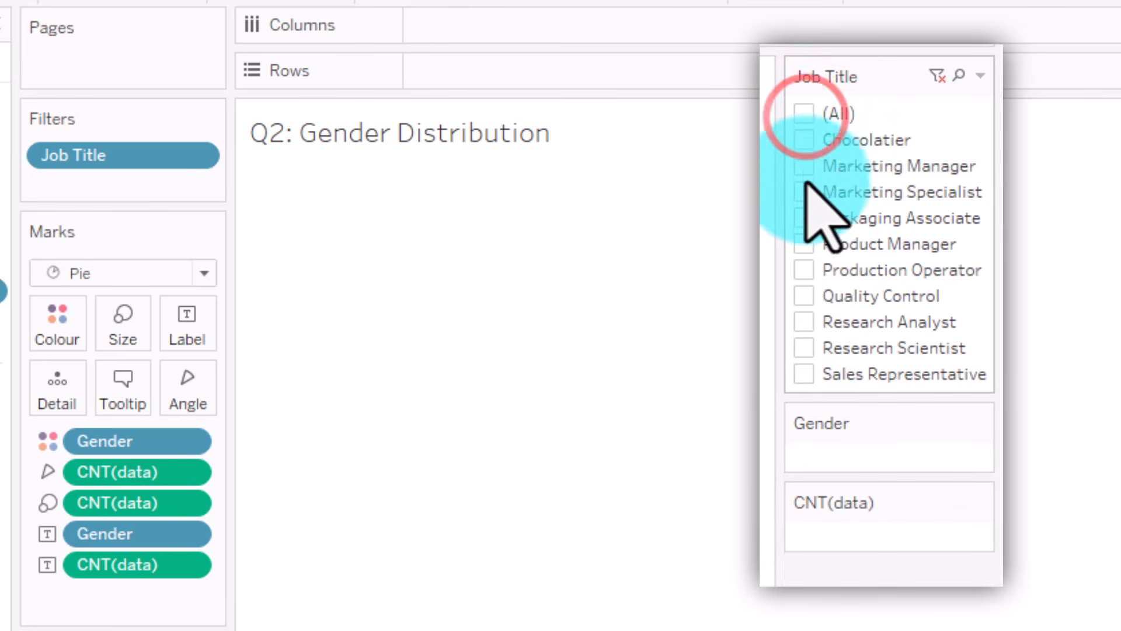
{"action": "left_click", "coordinate": [805, 241]}
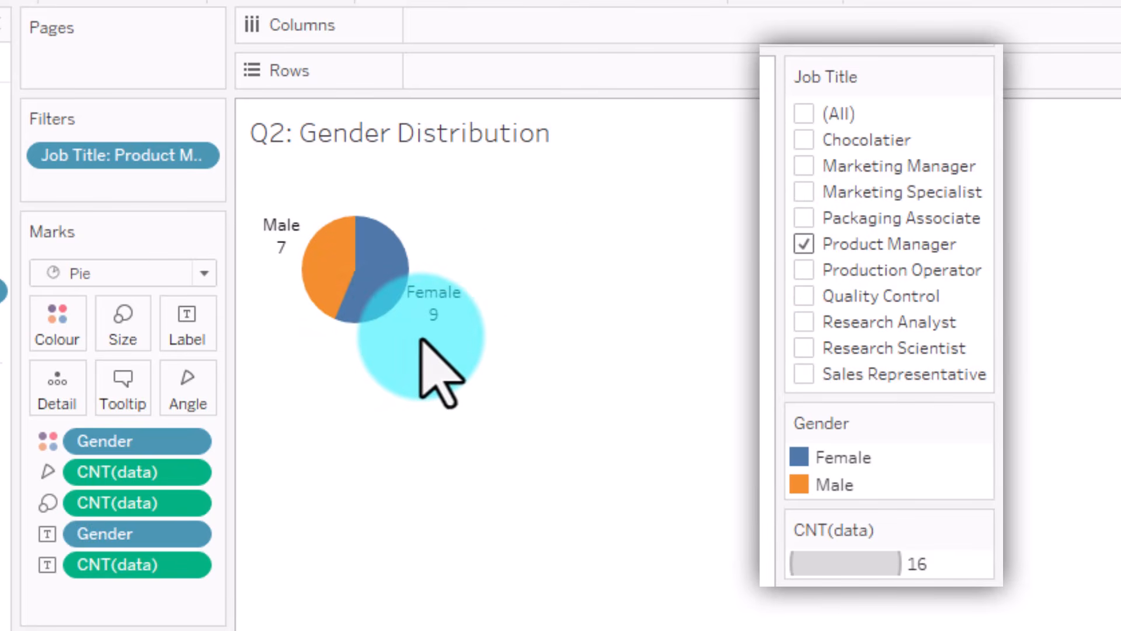
{"action": "left_click", "coordinate": [804, 192]}
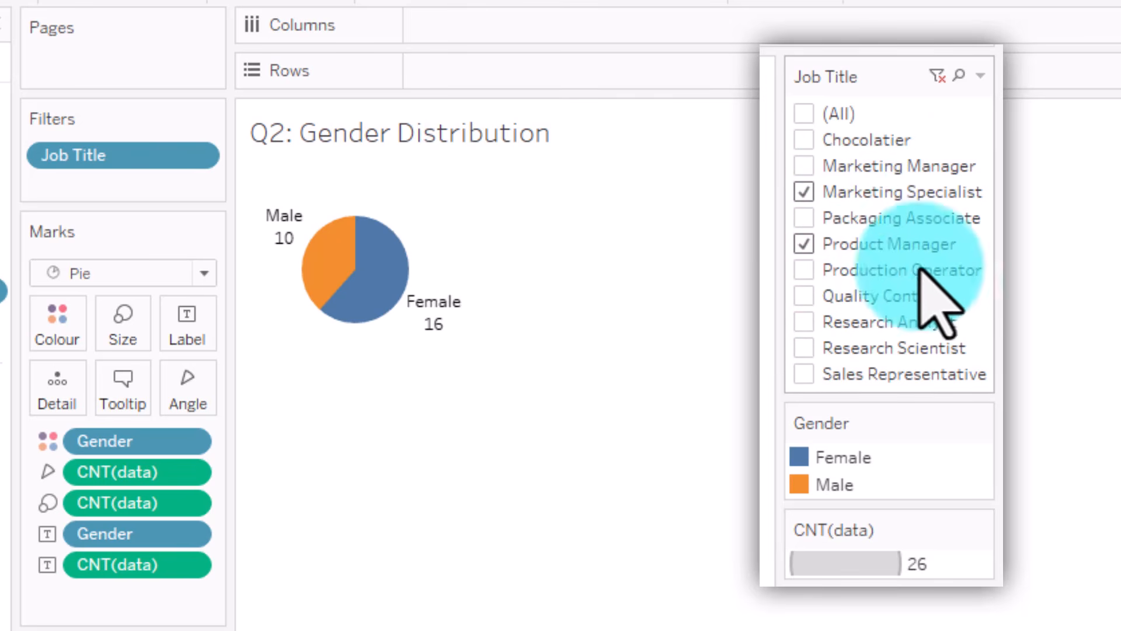
Switch the Job Title filter control to the Single Value (list) style.
{"action": "left_click", "coordinate": [981, 75]}
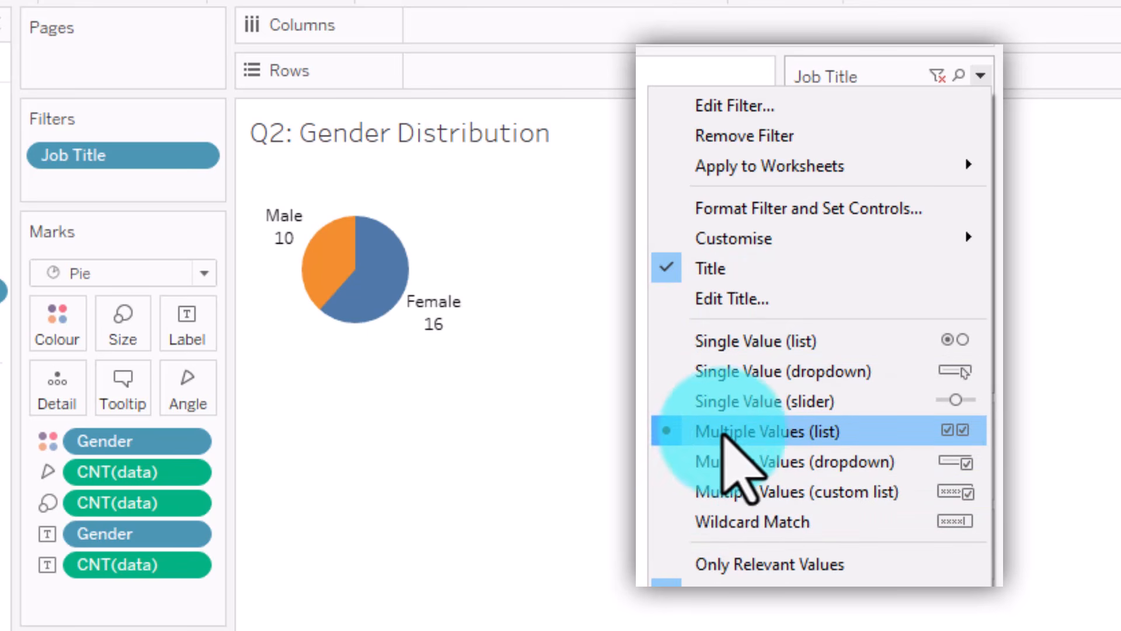
{"action": "left_click", "coordinate": [781, 342]}
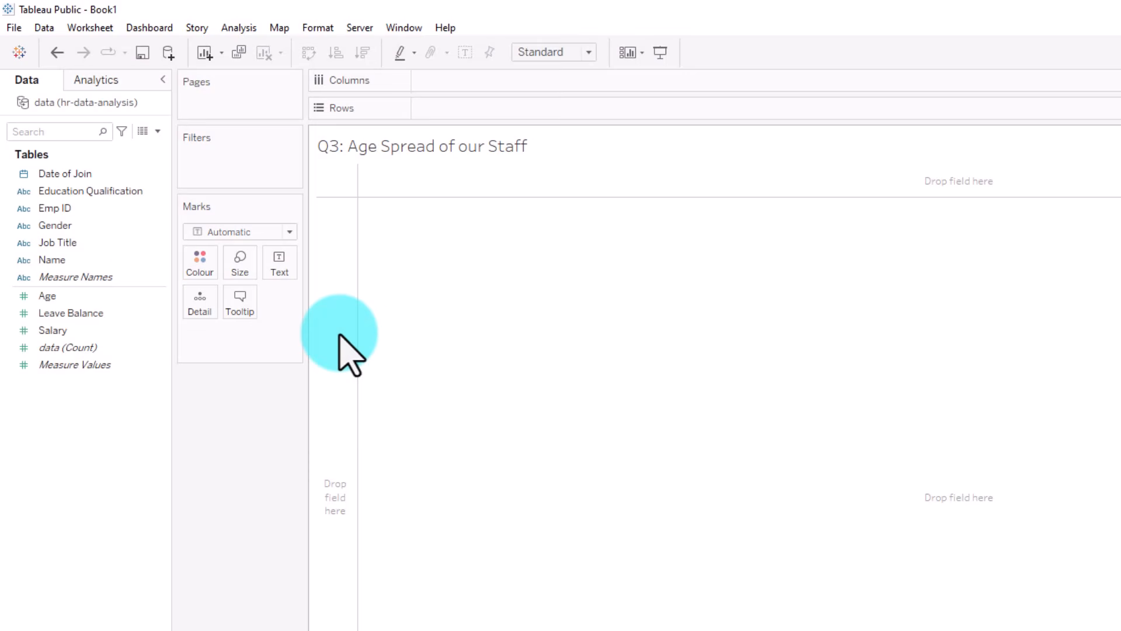
Build a histogram from the Age field on the Q3 sheet and inspect its tallest bars.
{"action": "left_click", "coordinate": [57, 296]}
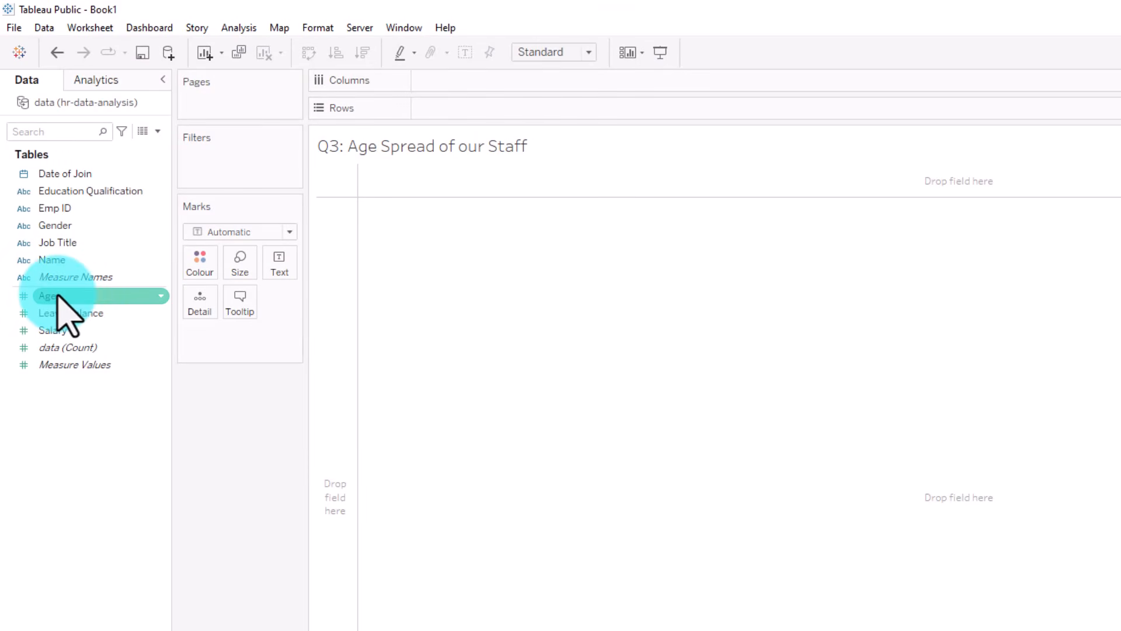
{"action": "left_click_drag", "start_coordinate": [57, 294], "coordinate": [489, 351]}
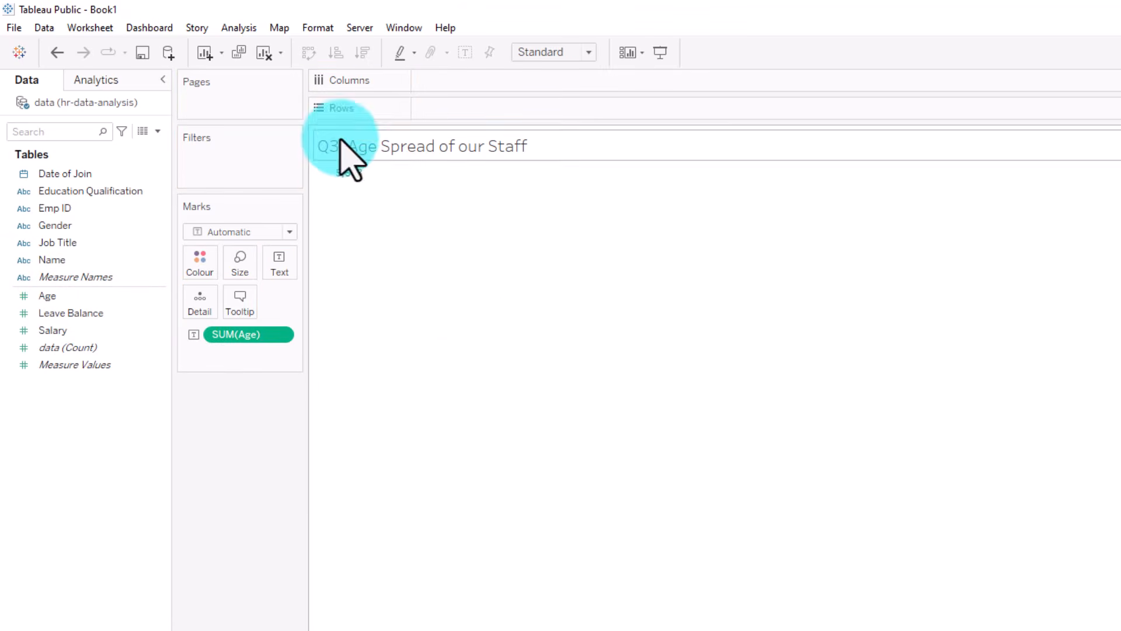
{"action": "mouse_move", "coordinate": [348, 176]}
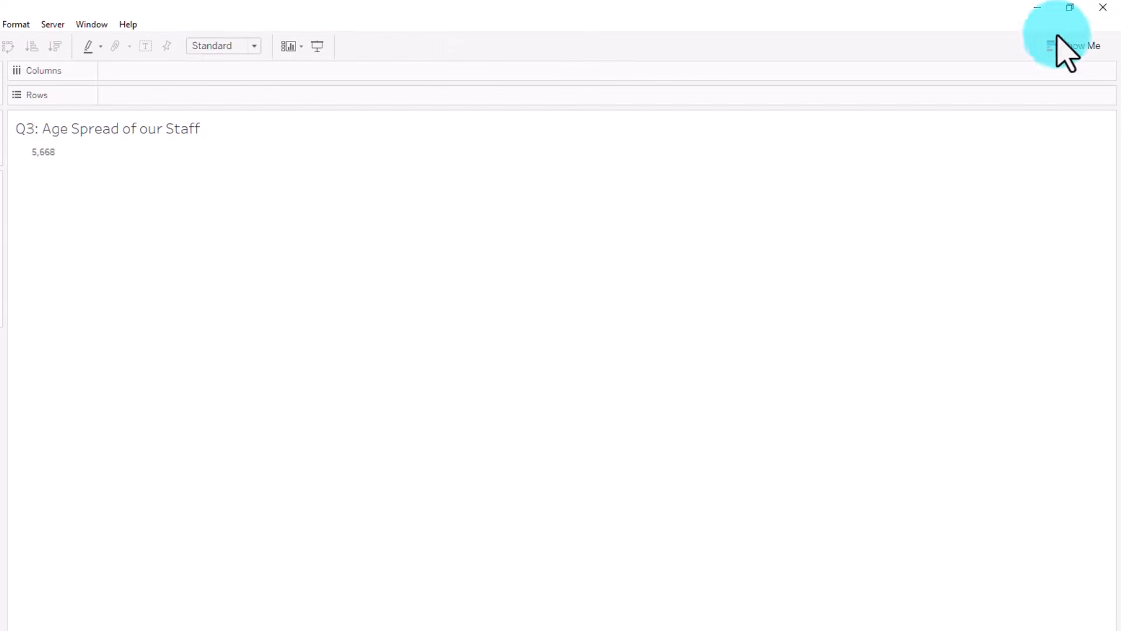
{"action": "left_click", "coordinate": [1064, 44]}
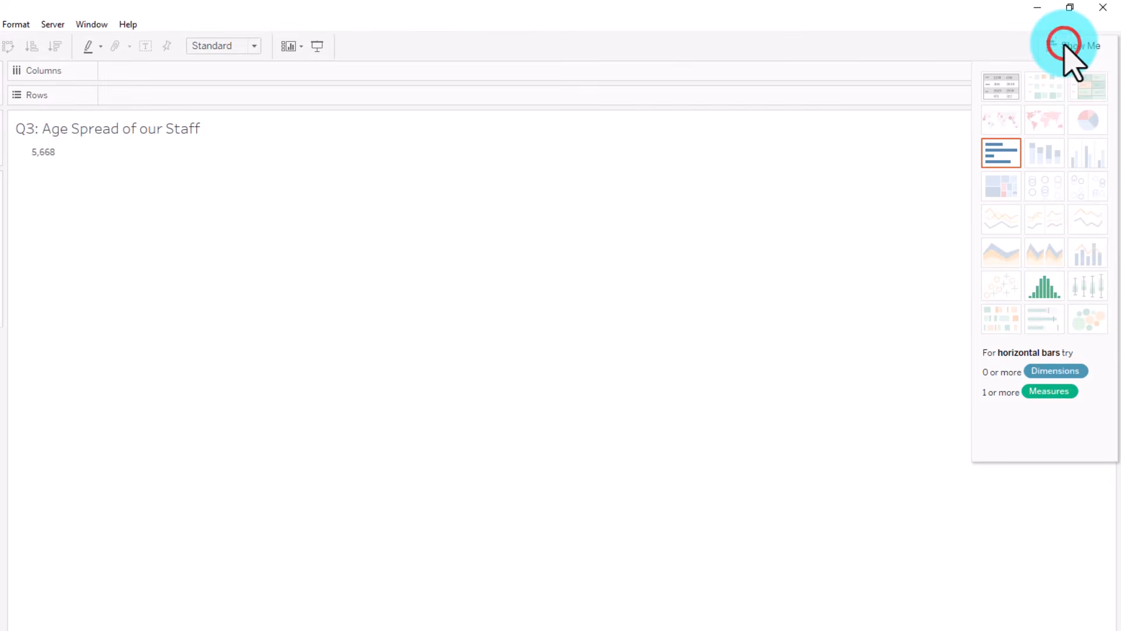
{"action": "left_click", "coordinate": [1043, 287]}
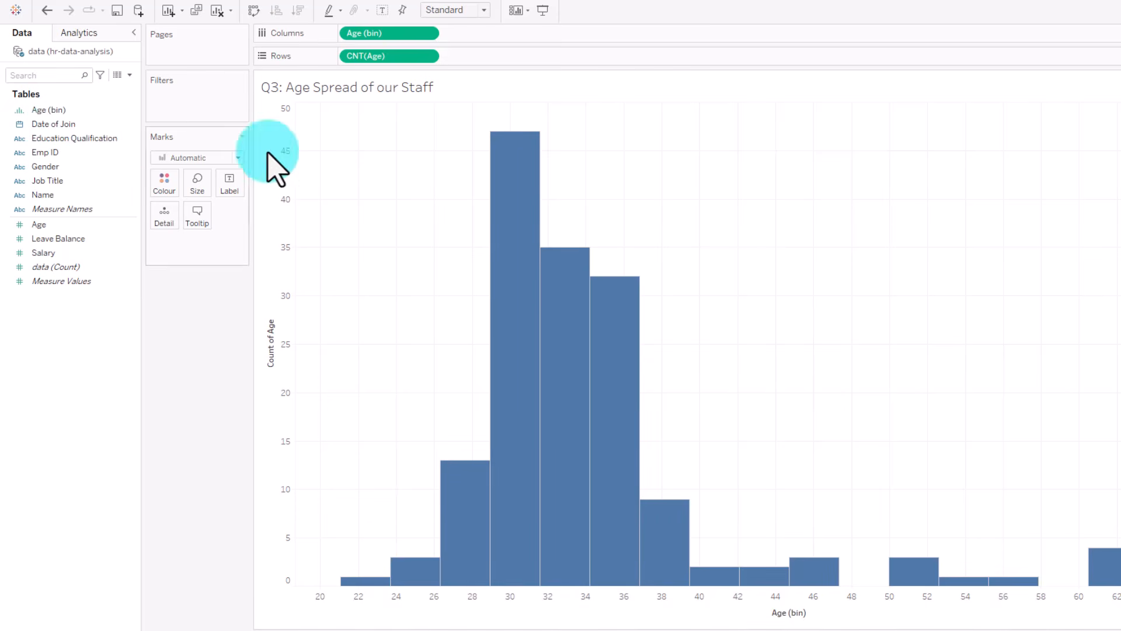
{"action": "mouse_move", "coordinate": [525, 286]}
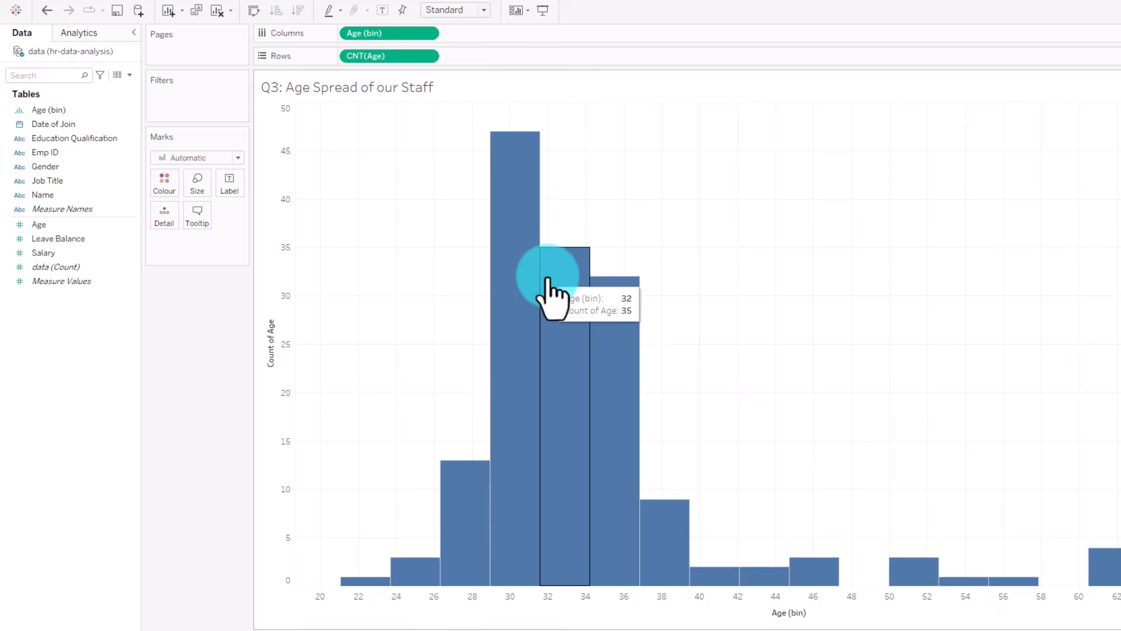
{"action": "mouse_move", "coordinate": [599, 287]}
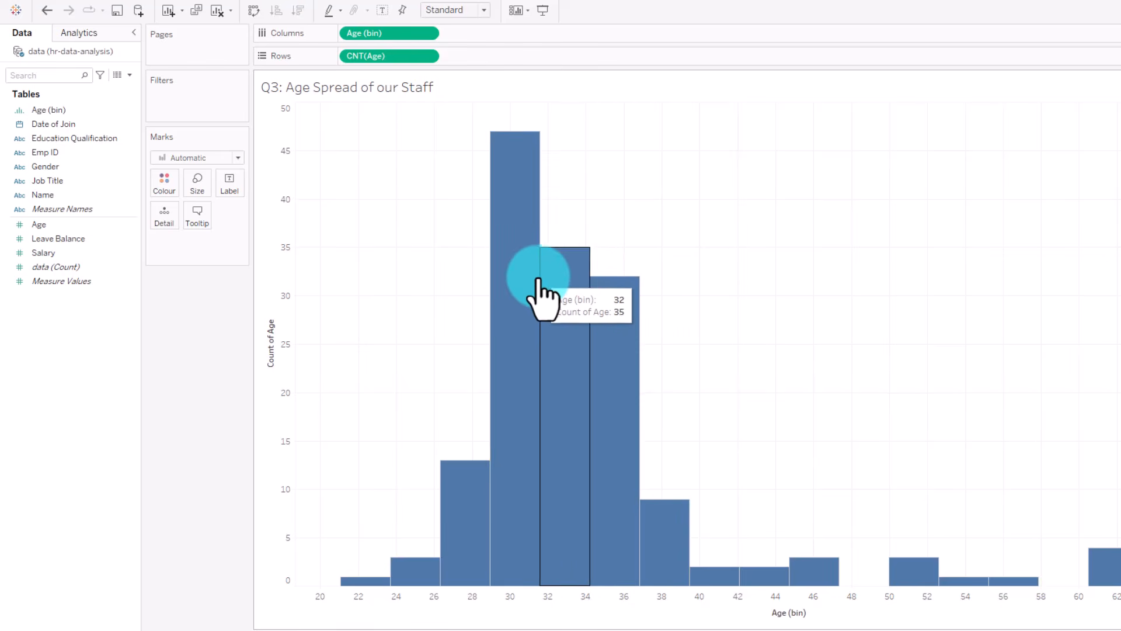
Set the size of the Age bins to 5.
{"action": "right_click", "coordinate": [88, 120]}
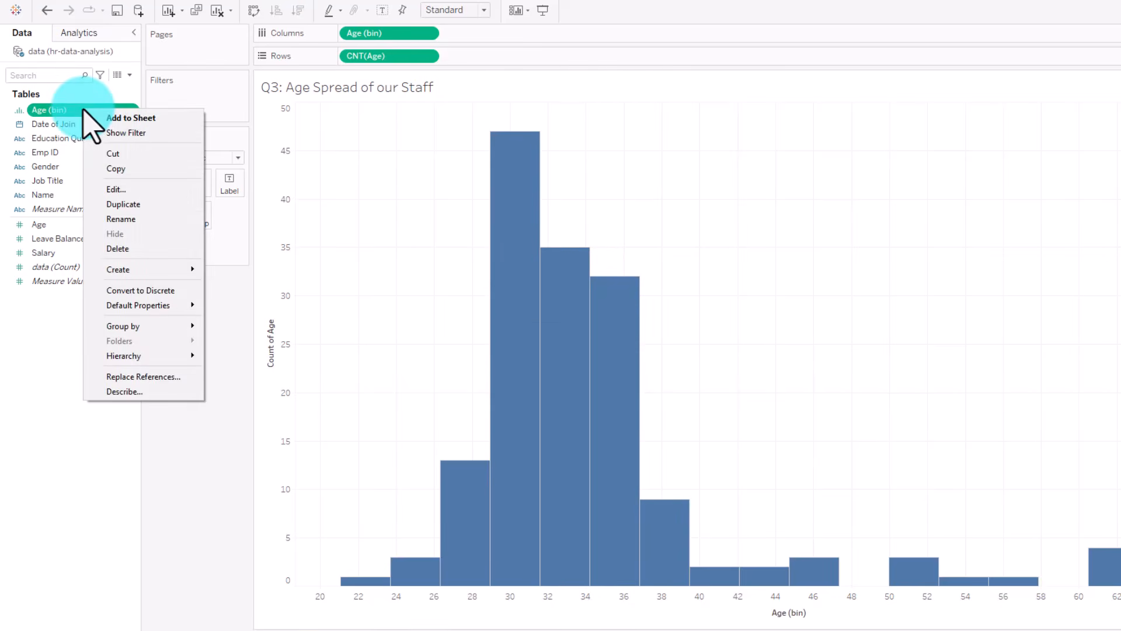
{"action": "left_click", "coordinate": [118, 189]}
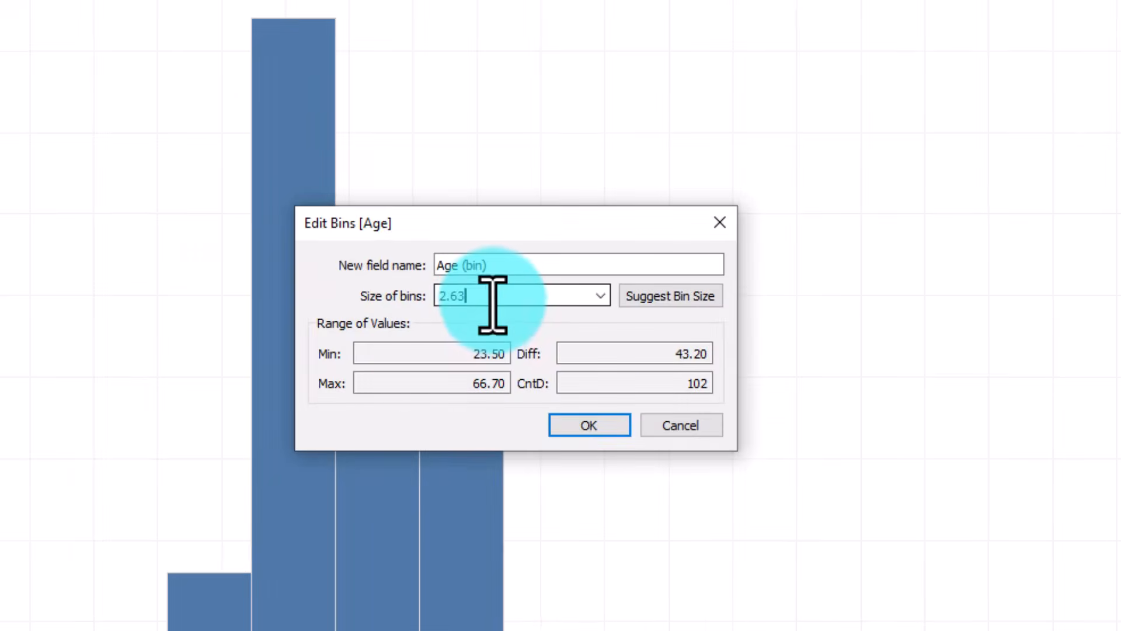
{"action": "double_click", "coordinate": [492, 298]}
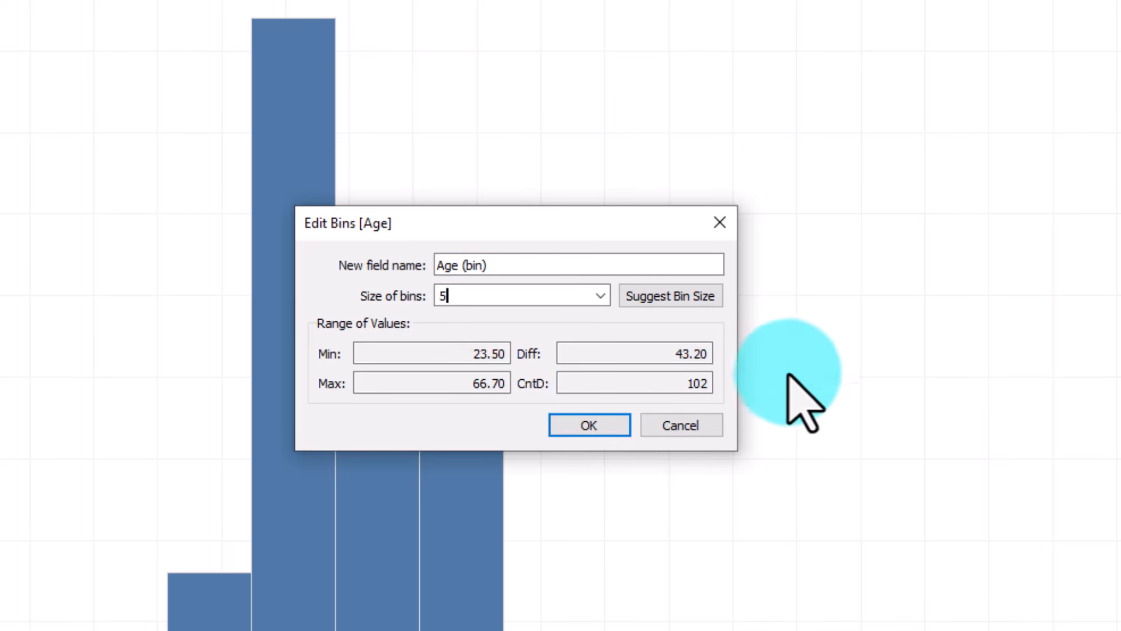
{"action": "left_click", "coordinate": [585, 420]}
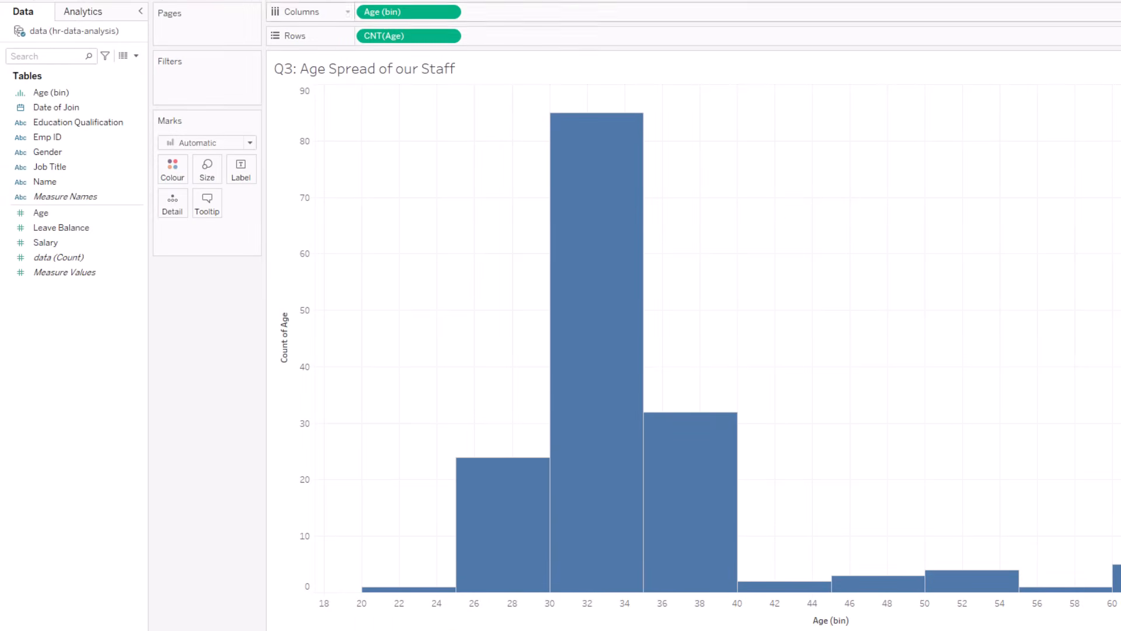
{"action": "mouse_move", "coordinate": [593, 528]}
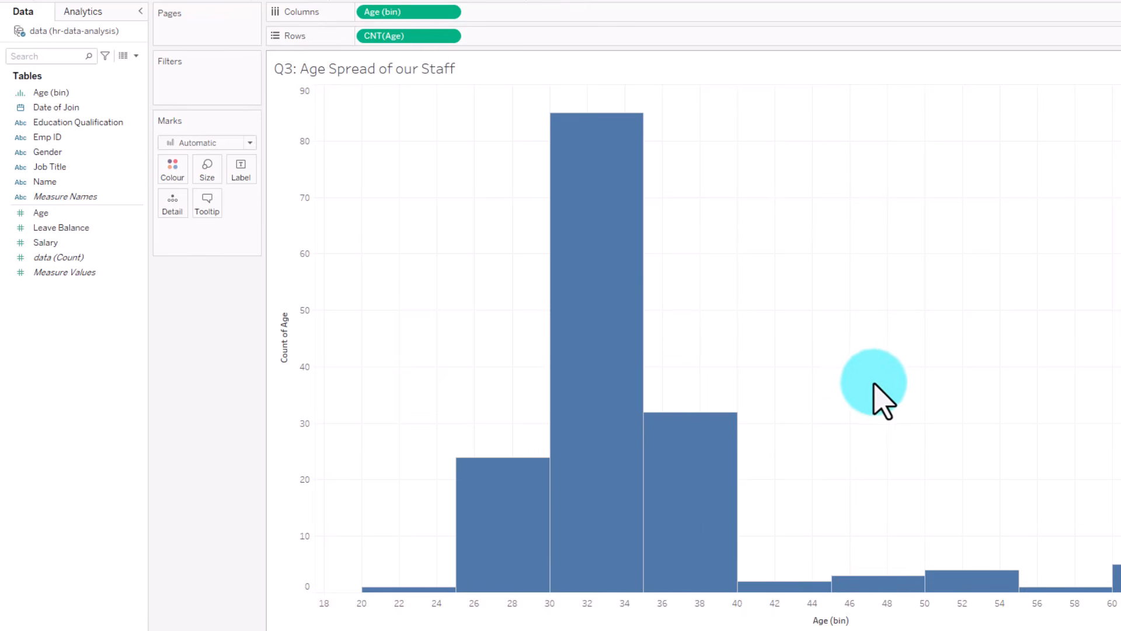
Colour the age histogram bars by Gender and inspect the segments of the 30 and 35 age bins.
{"action": "left_click_drag", "start_coordinate": [47, 156], "coordinate": [183, 174]}
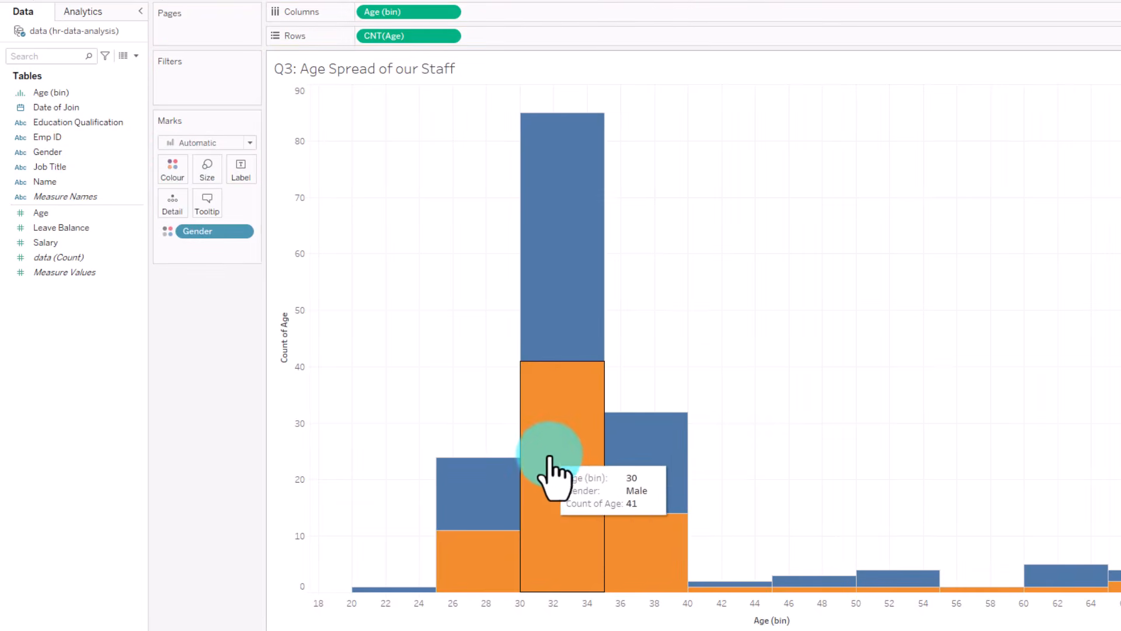
{"action": "mouse_move", "coordinate": [551, 423]}
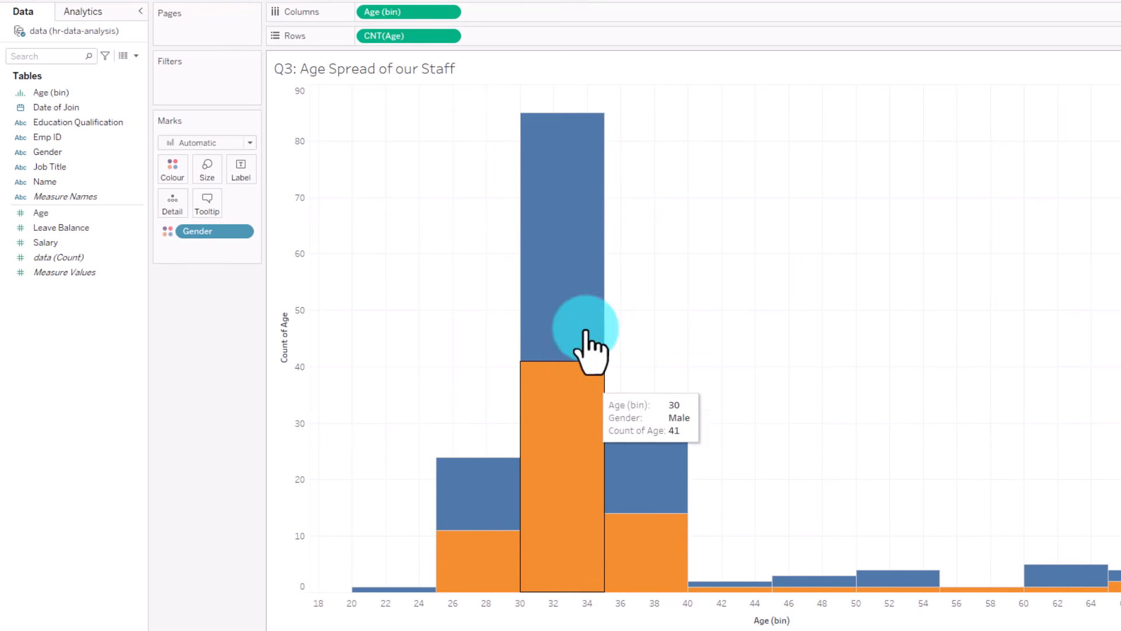
{"action": "mouse_move", "coordinate": [628, 450]}
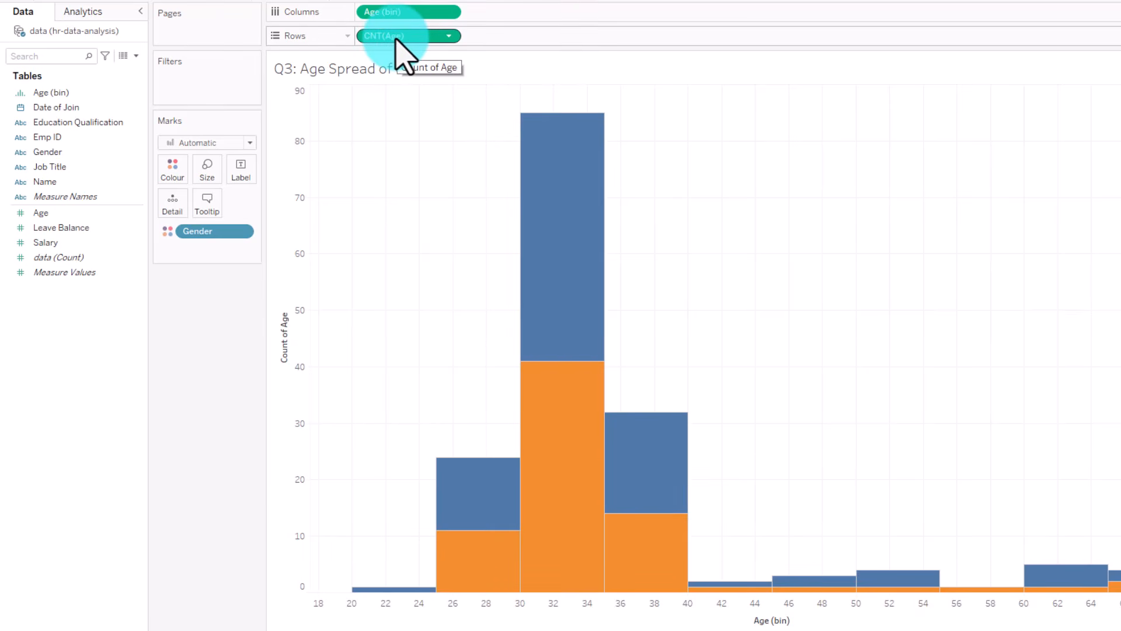
Label the histogram segments with a copy of the count of Age, calculated as Percent of Total.
{"action": "key", "text": "ctrl"}
{"action": "left_click_drag", "start_coordinate": [396, 41], "coordinate": [248, 178]}
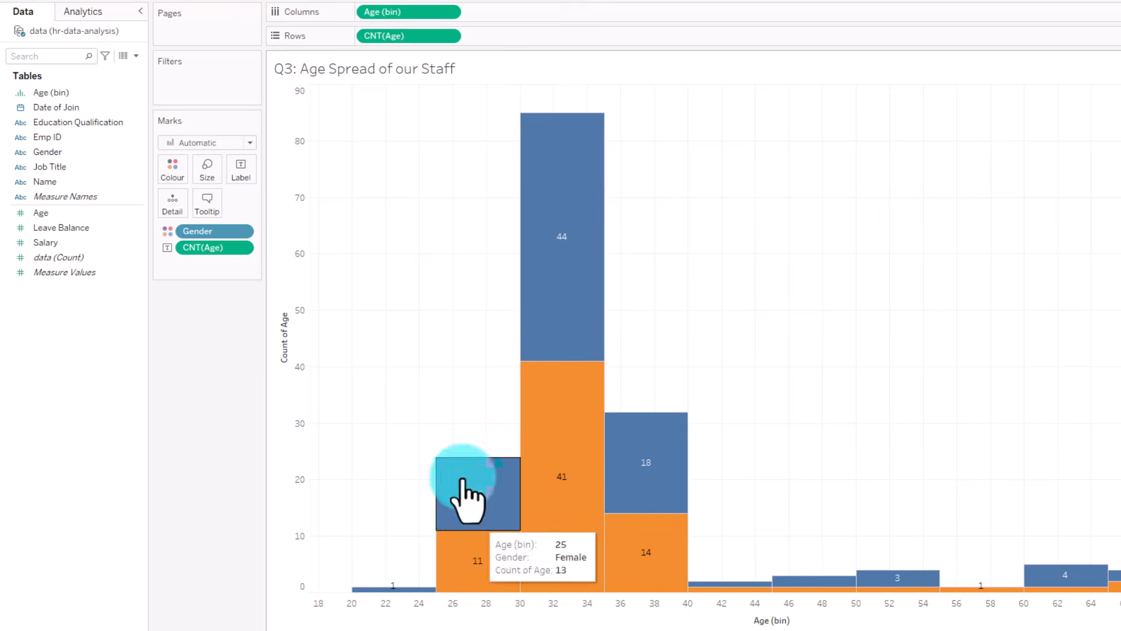
{"action": "left_click", "coordinate": [242, 248]}
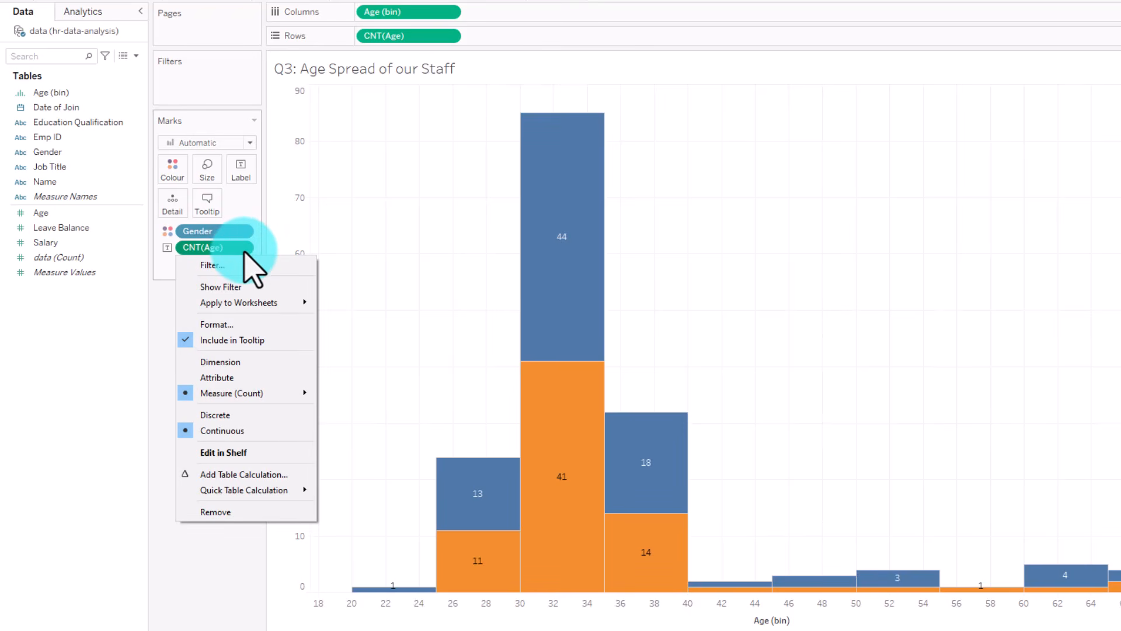
{"action": "mouse_move", "coordinate": [242, 496]}
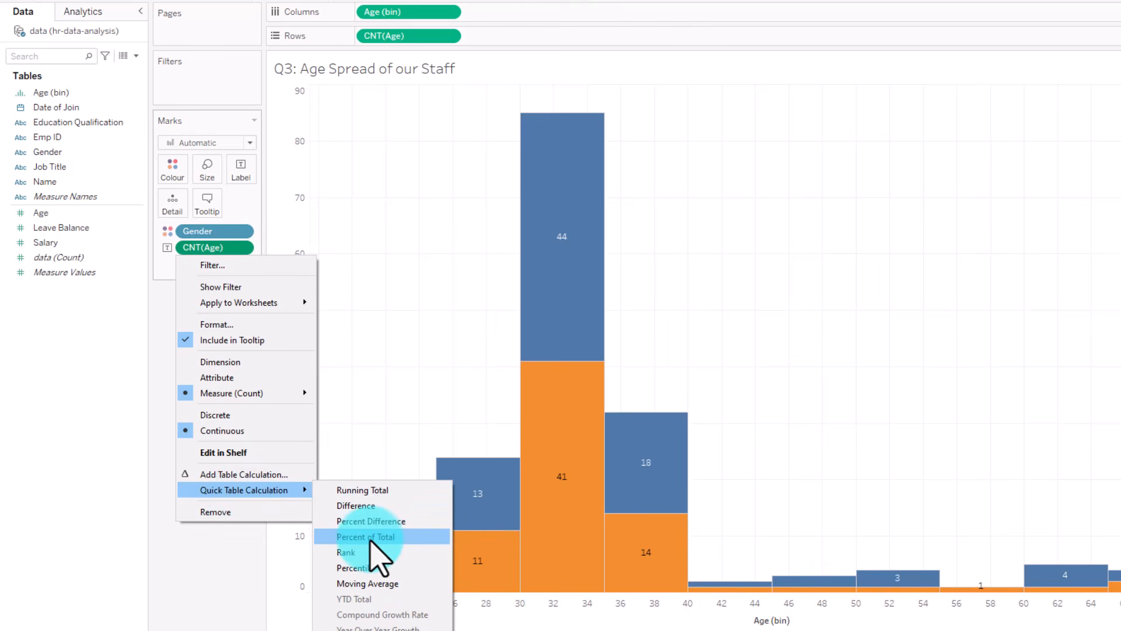
{"action": "left_click", "coordinate": [376, 537]}
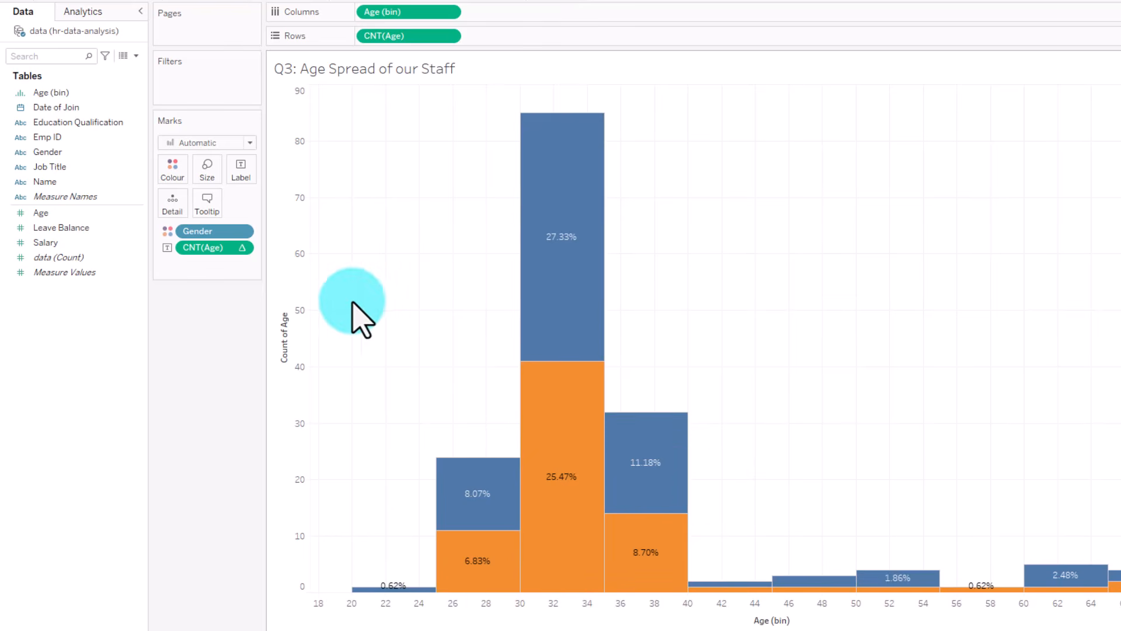
{"action": "left_click", "coordinate": [249, 287]}
{"action": "mouse_move", "coordinate": [538, 489]}
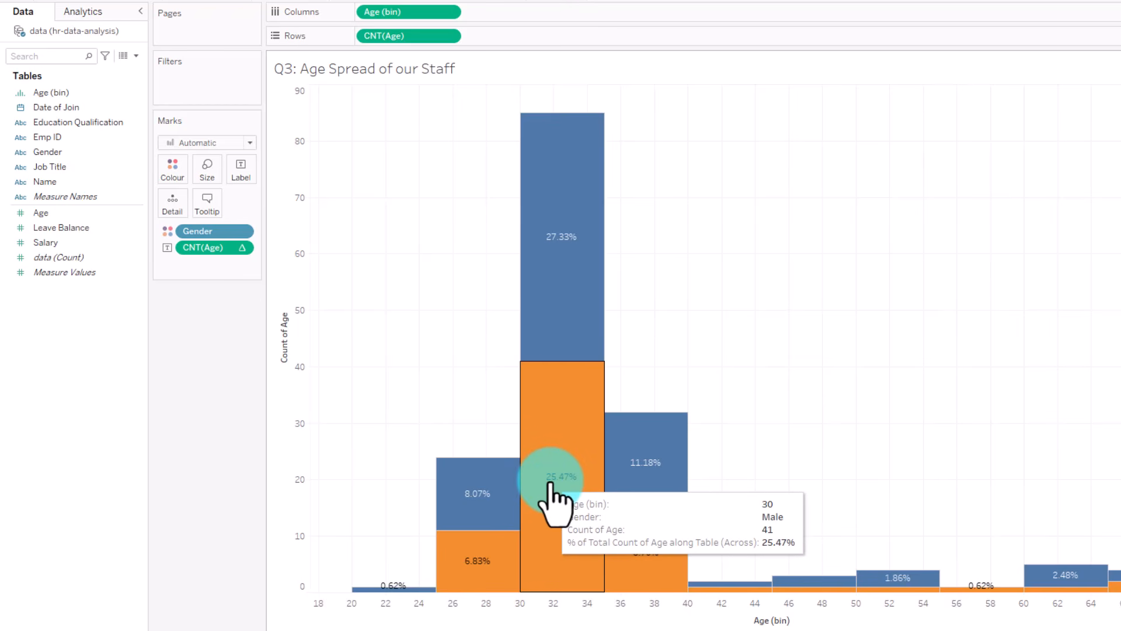
{"action": "mouse_move", "coordinate": [540, 290]}
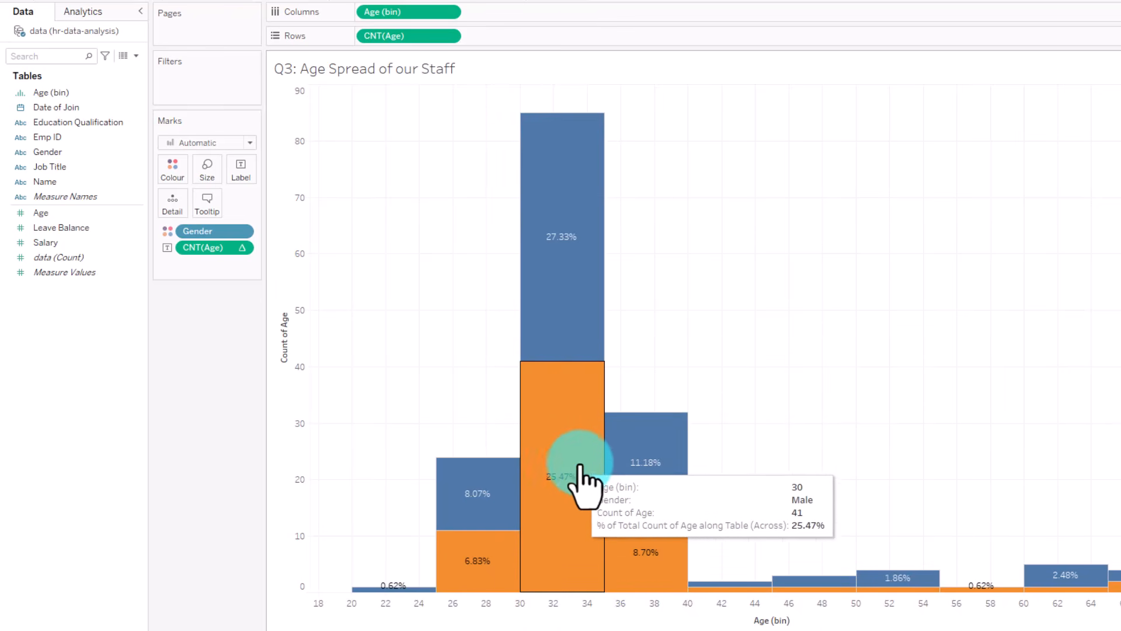
Compute the percent-of-total labels using Table (down) and inspect the gender shares within the age bins.
{"action": "left_click", "coordinate": [242, 248]}
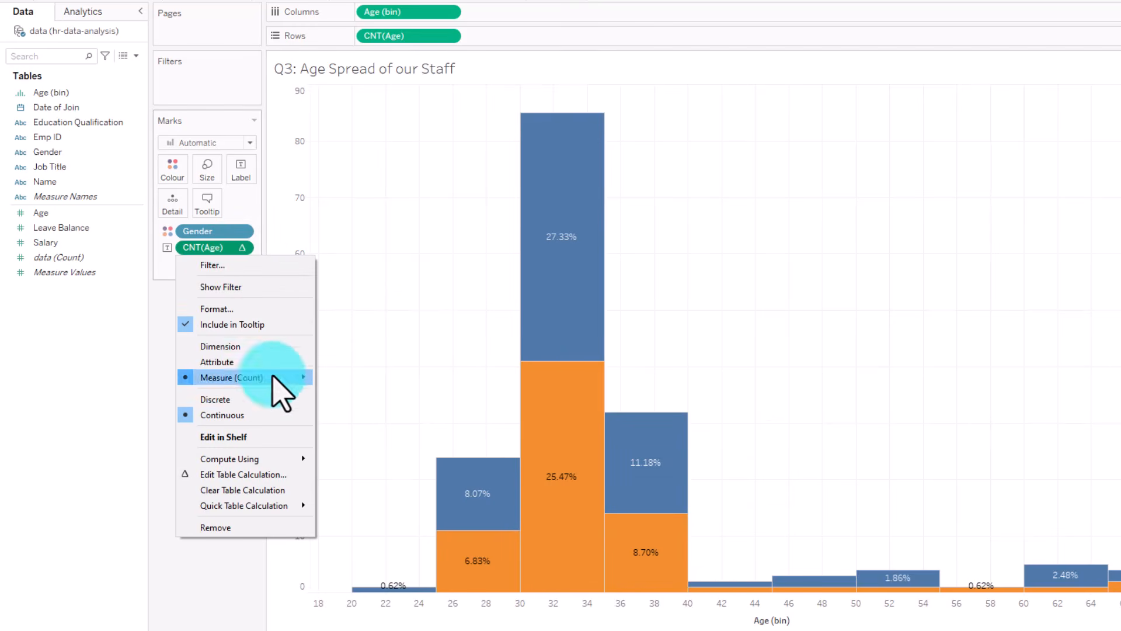
{"action": "mouse_move", "coordinate": [257, 460]}
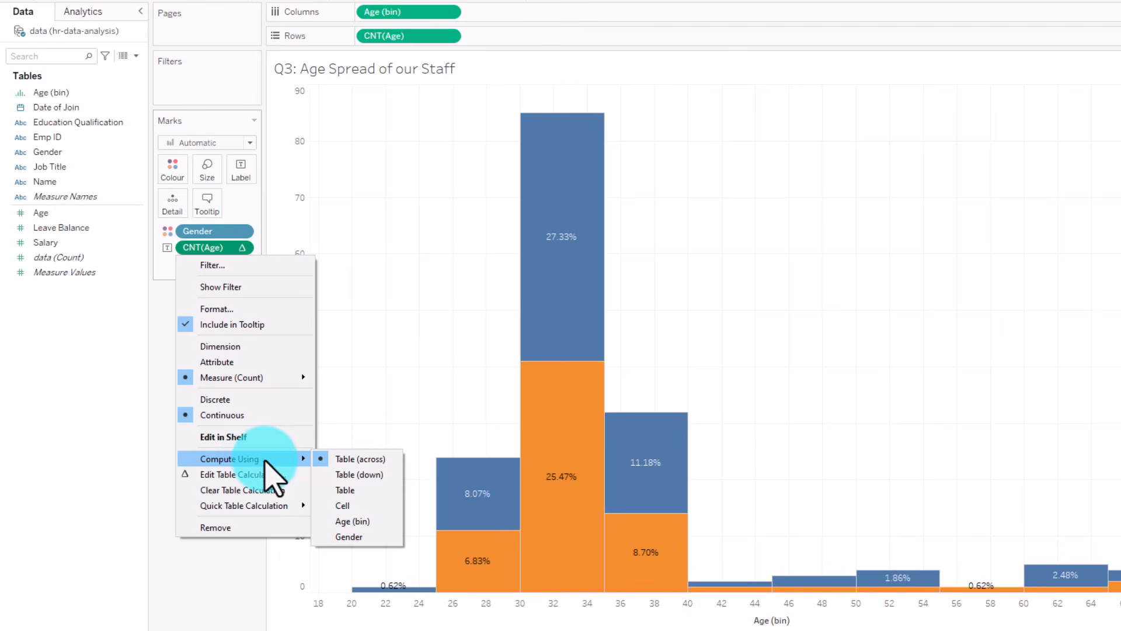
{"action": "left_click", "coordinate": [360, 475]}
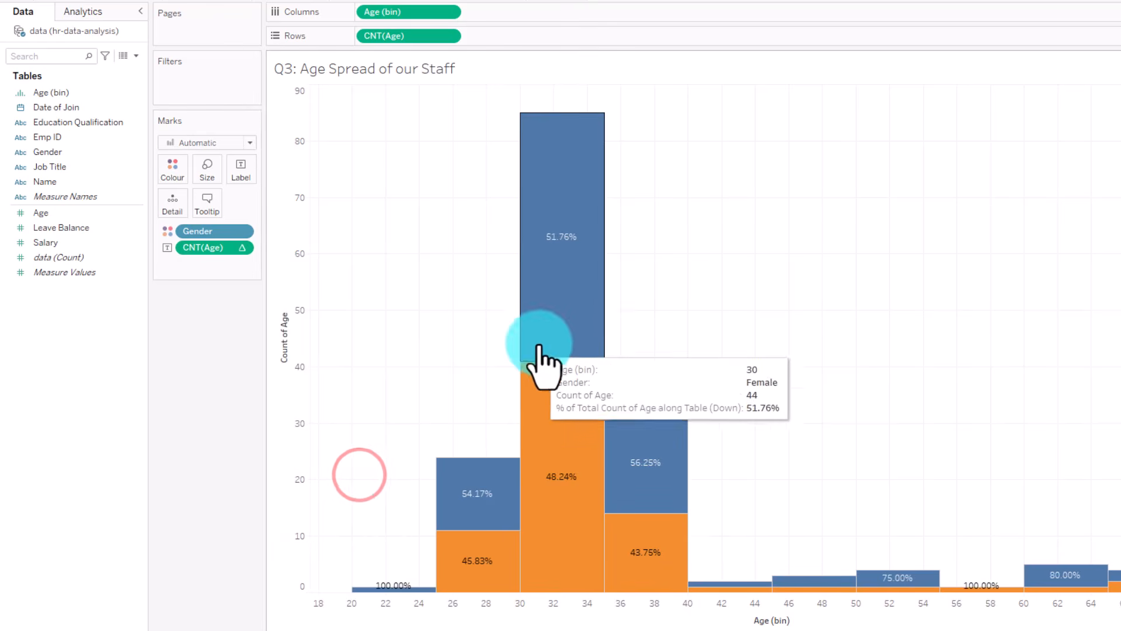
{"action": "mouse_move", "coordinate": [564, 449]}
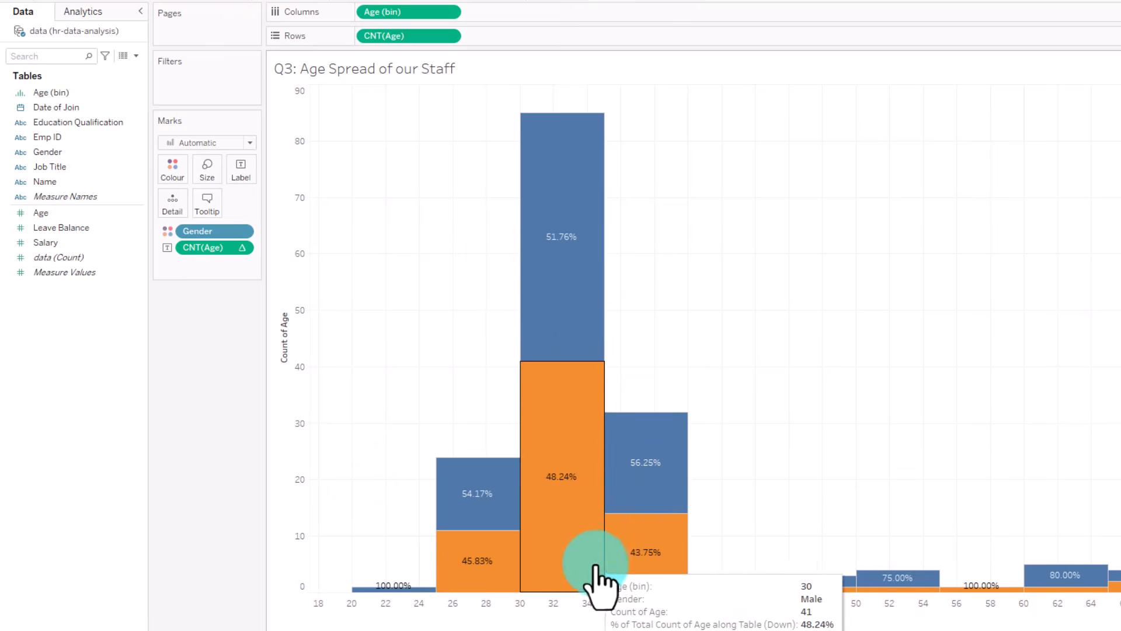
{"action": "mouse_move", "coordinate": [563, 235]}
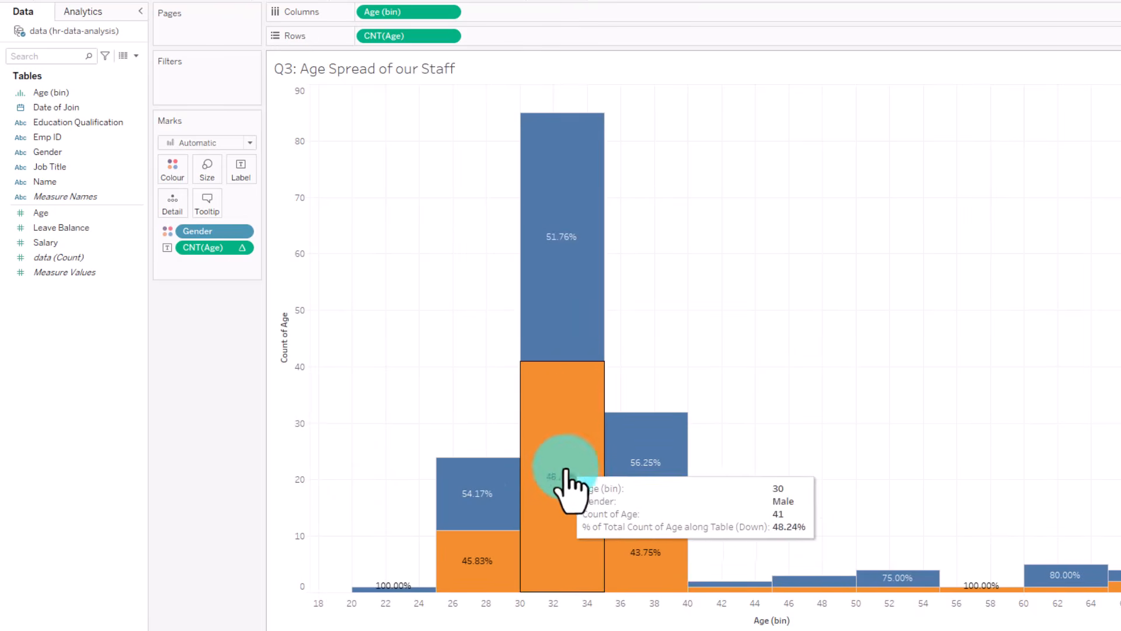
{"action": "mouse_move", "coordinate": [480, 552]}
{"action": "mouse_move", "coordinate": [385, 591]}
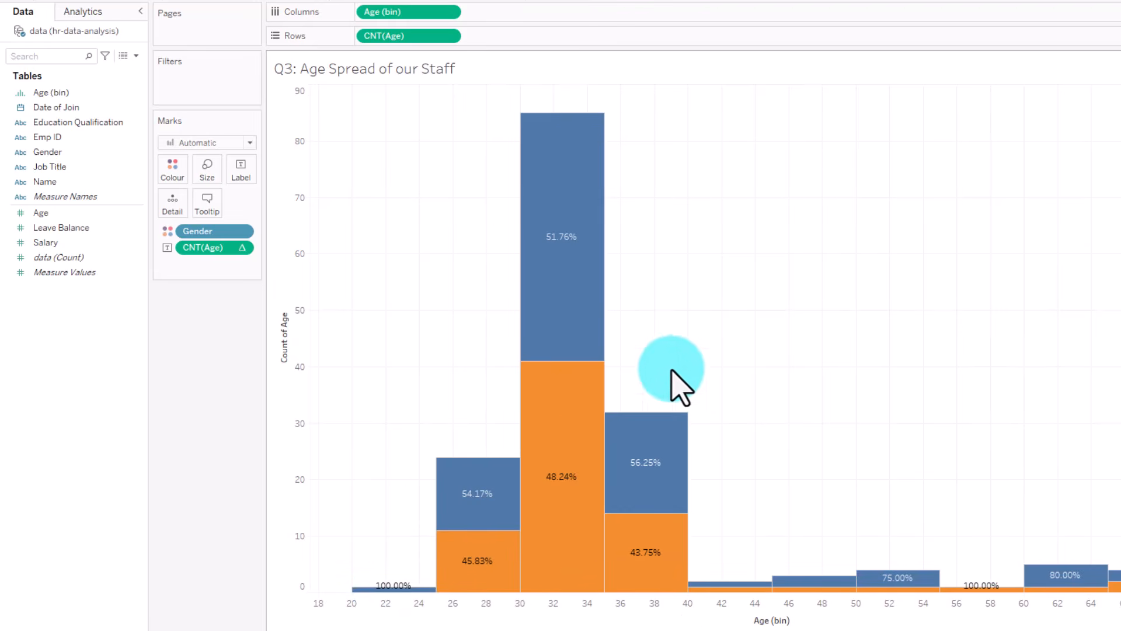
{"action": "mouse_move", "coordinate": [581, 390]}
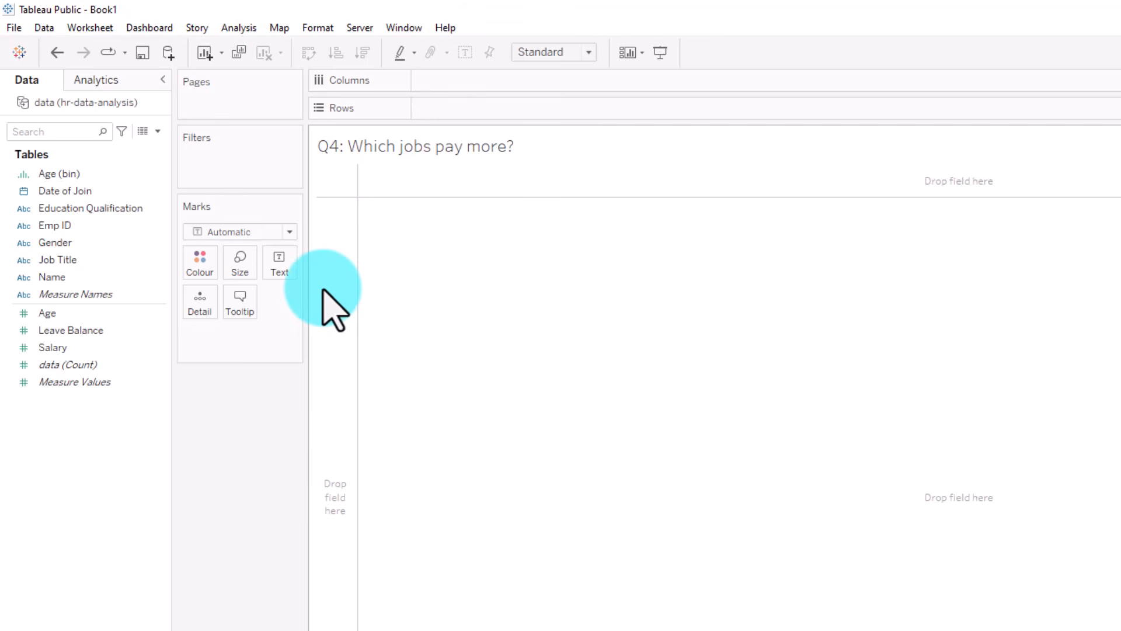
Build a table on the Q4 sheet listing each Job Title with its Salary aggregated as Average.
{"action": "left_click_drag", "start_coordinate": [92, 260], "coordinate": [345, 304]}
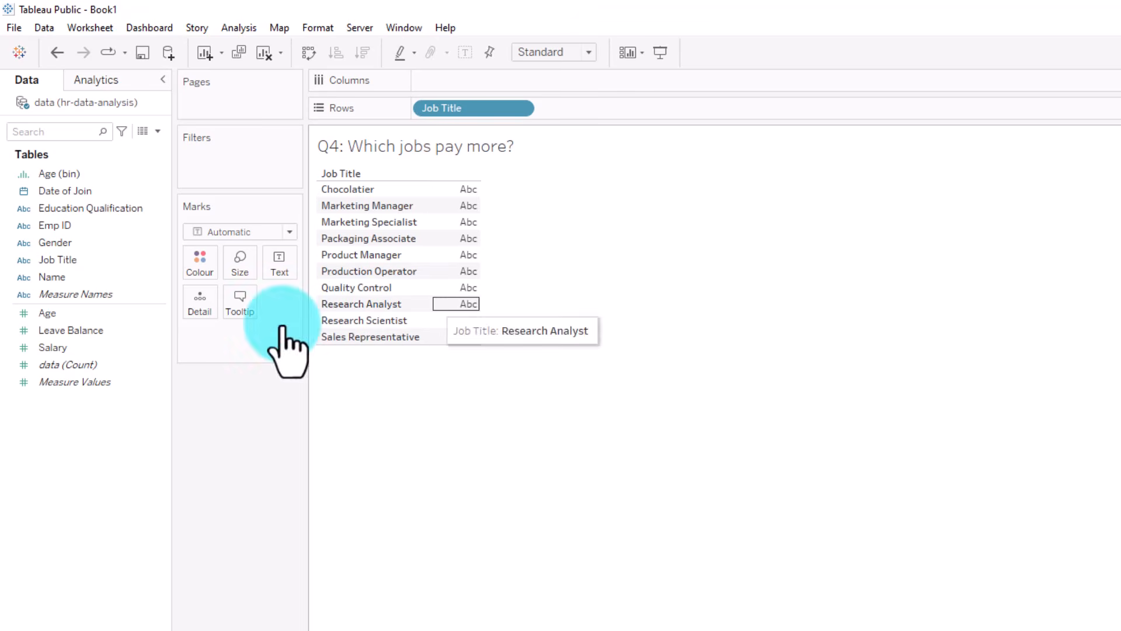
{"action": "left_click_drag", "start_coordinate": [52, 347], "coordinate": [440, 295]}
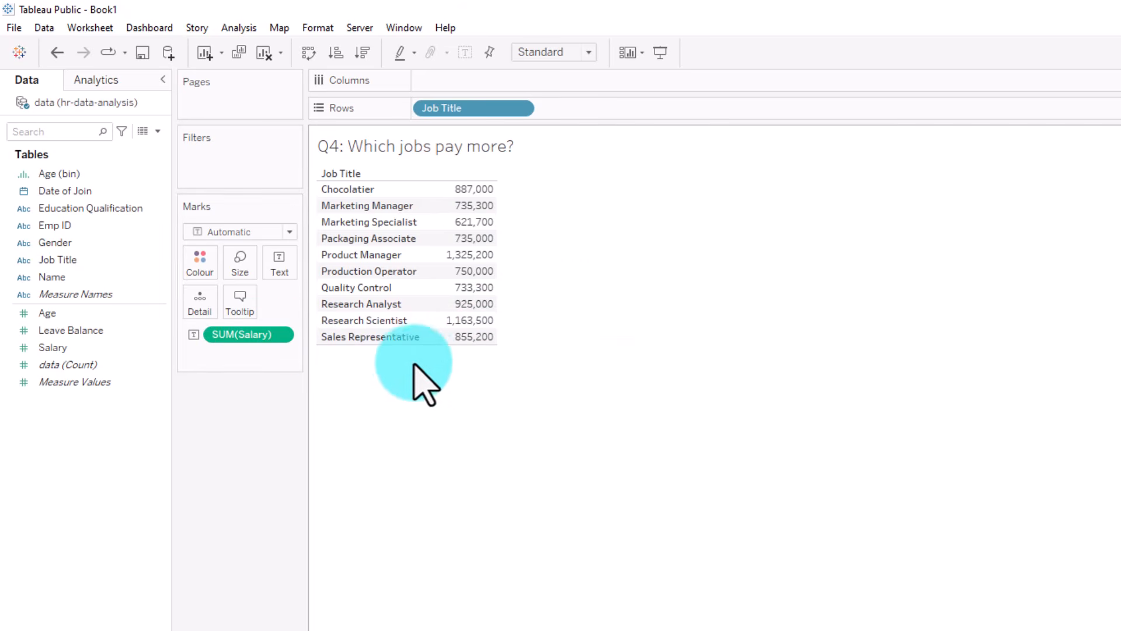
{"action": "left_click", "coordinate": [281, 335]}
{"action": "mouse_move", "coordinate": [323, 503]}
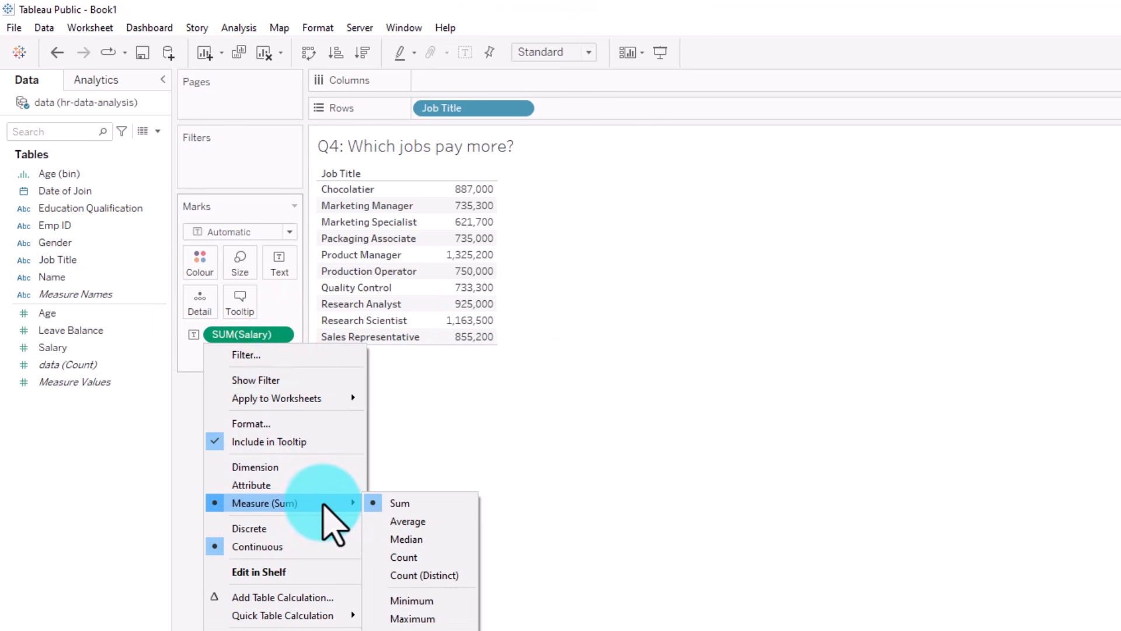
{"action": "left_click", "coordinate": [418, 526]}
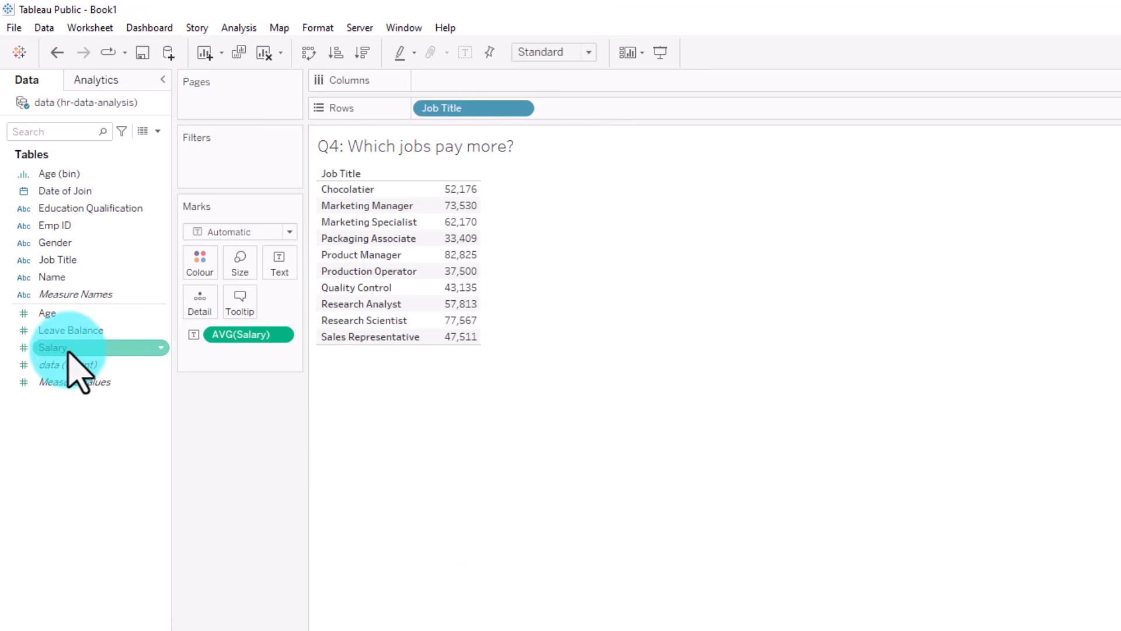
Set Salary's default number format to Currency (Custom) with 1 decimal place, Thousands (K) display units and the $ prefix.
{"action": "left_click", "coordinate": [160, 348]}
{"action": "mouse_move", "coordinate": [267, 566]}
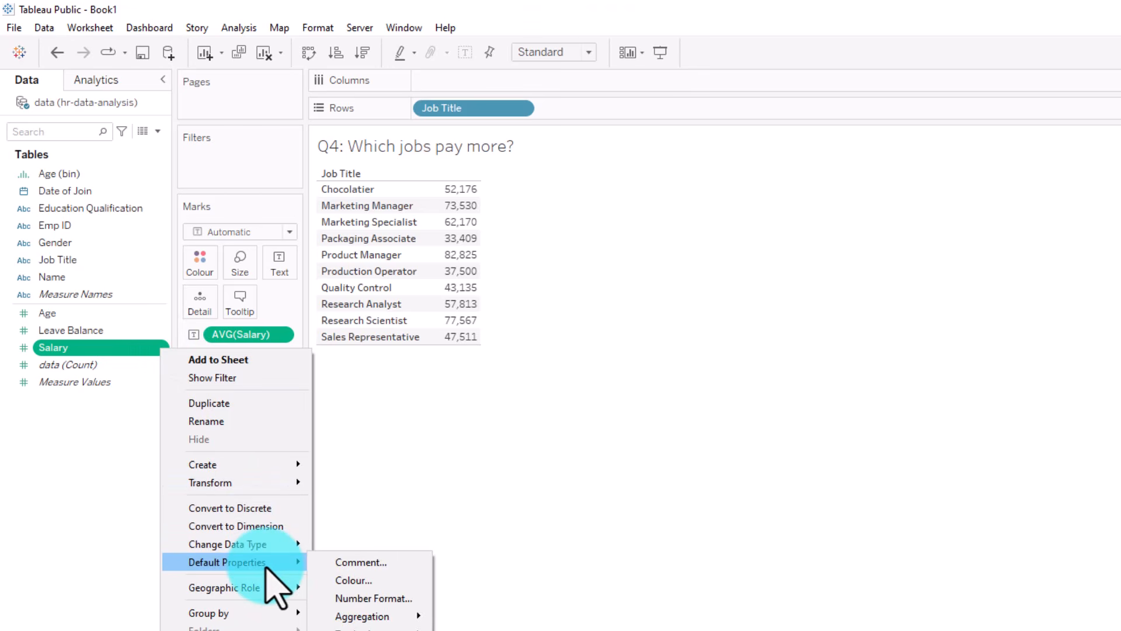
{"action": "left_click", "coordinate": [350, 598]}
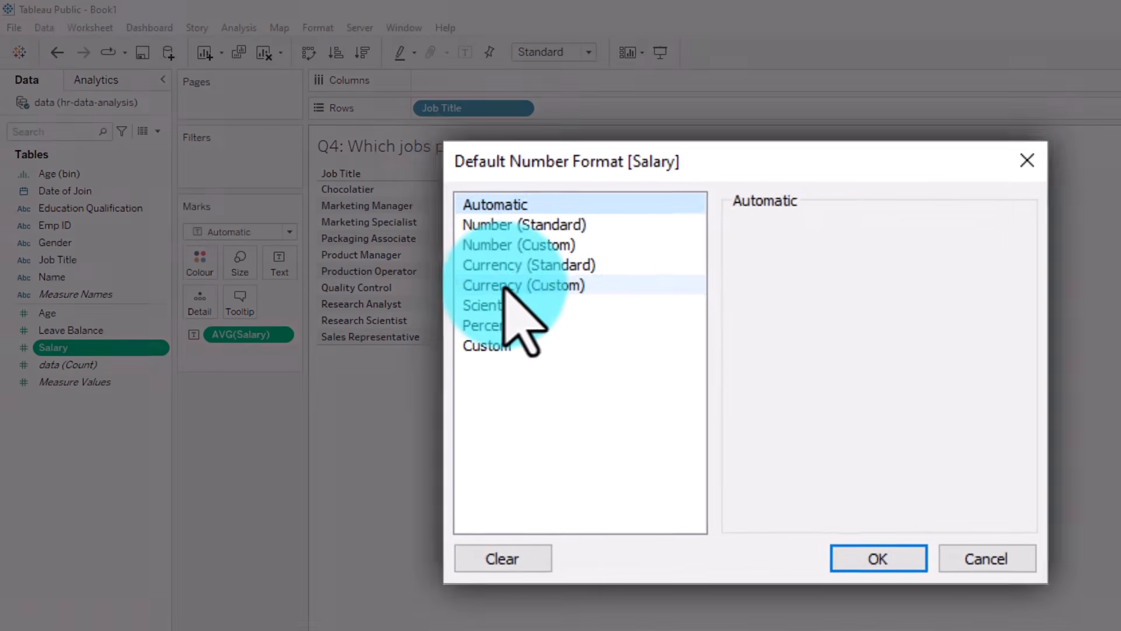
{"action": "left_click", "coordinate": [643, 376]}
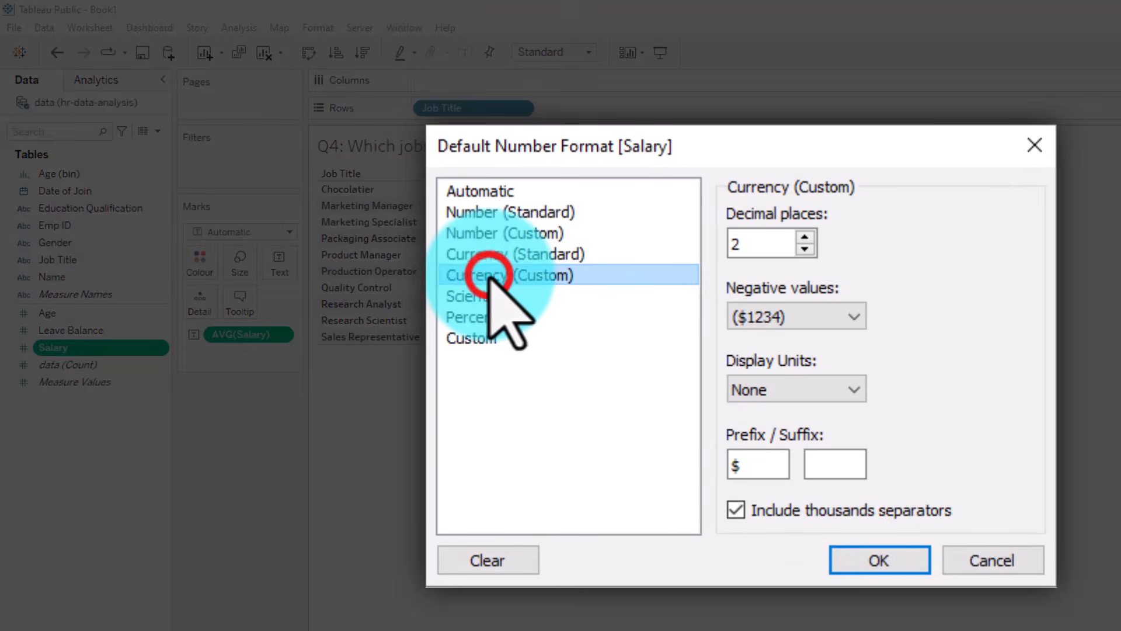
{"action": "left_click", "coordinate": [803, 389]}
{"action": "left_click", "coordinate": [811, 448]}
{"action": "left_click", "coordinate": [798, 390]}
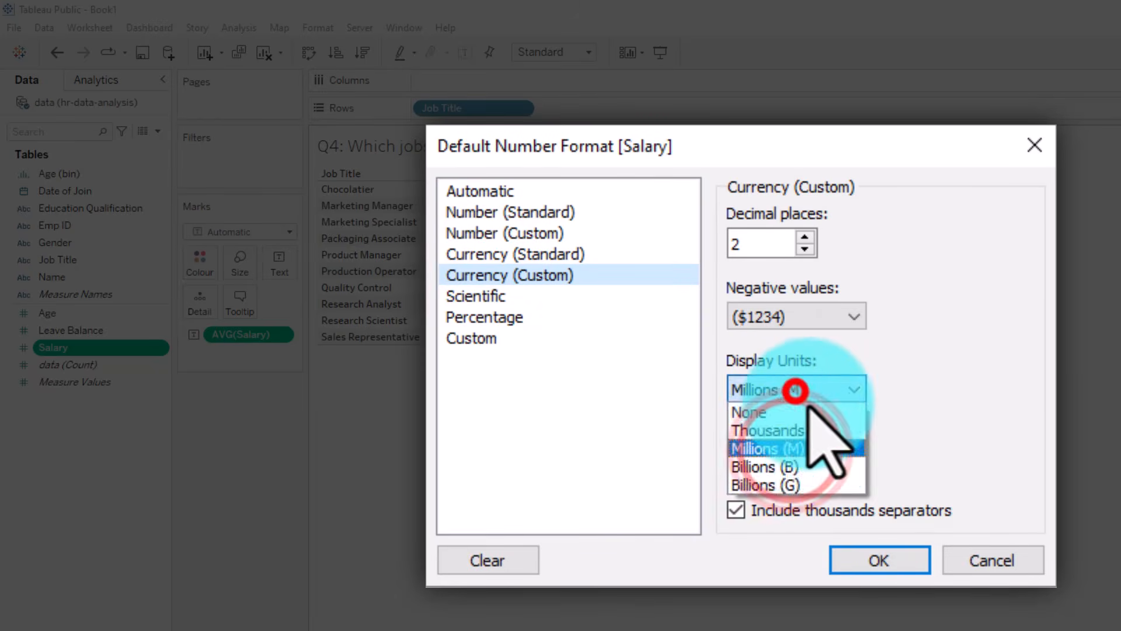
{"action": "left_click", "coordinate": [814, 430]}
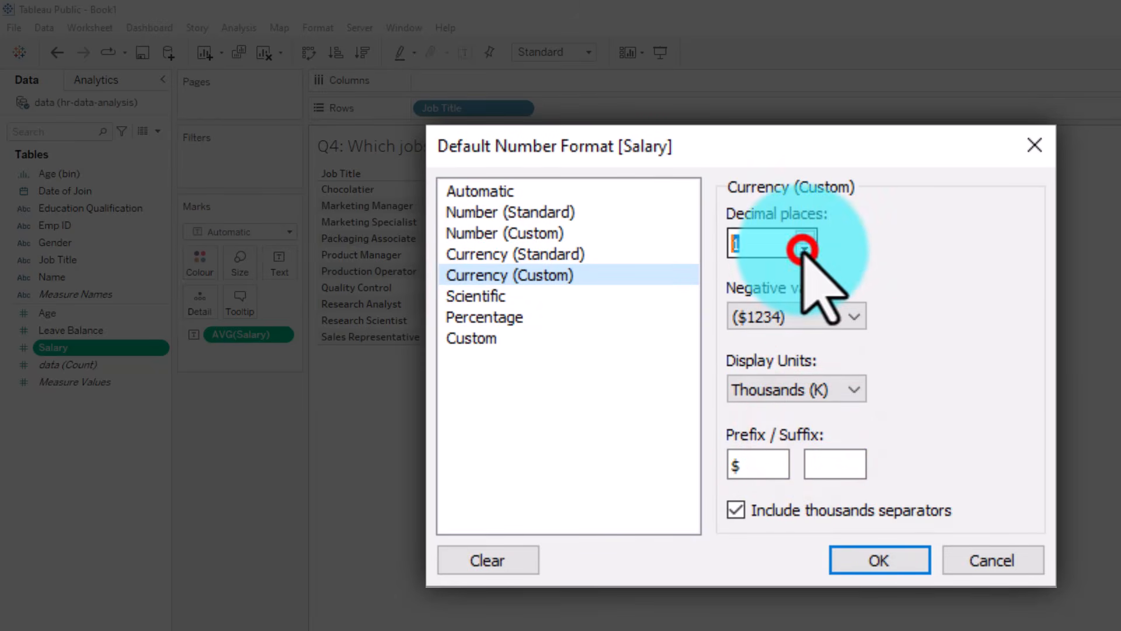
{"action": "left_click", "coordinate": [885, 562]}
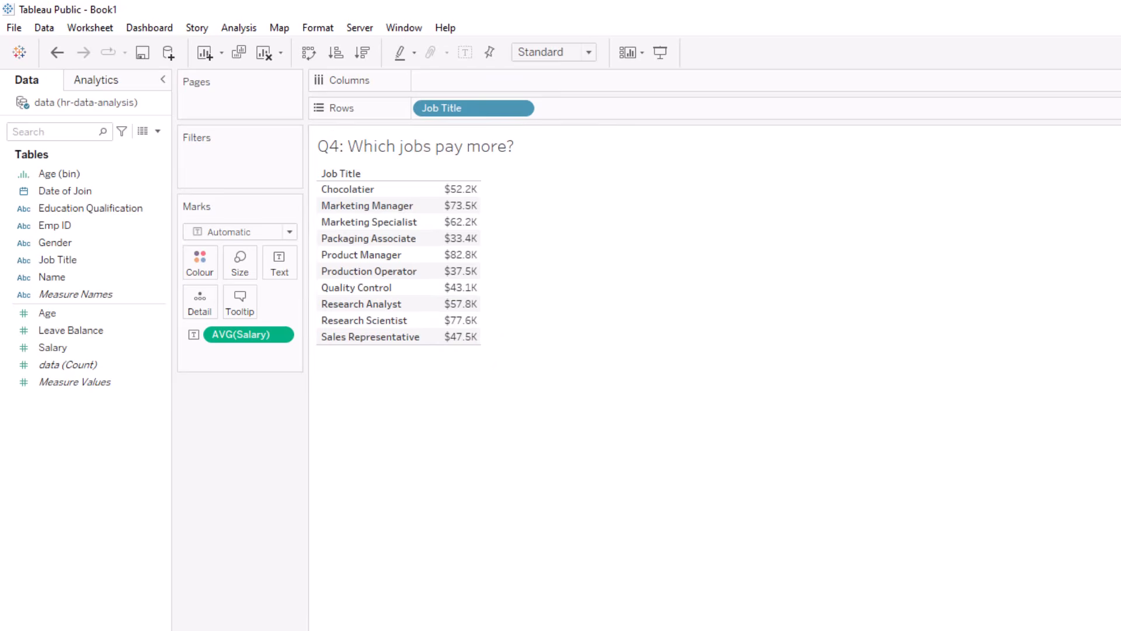
Convert the Q4 average salary table to horizontal bars, sort the job titles in descending order and inspect the bars.
{"action": "left_click", "coordinate": [1120, 51]}
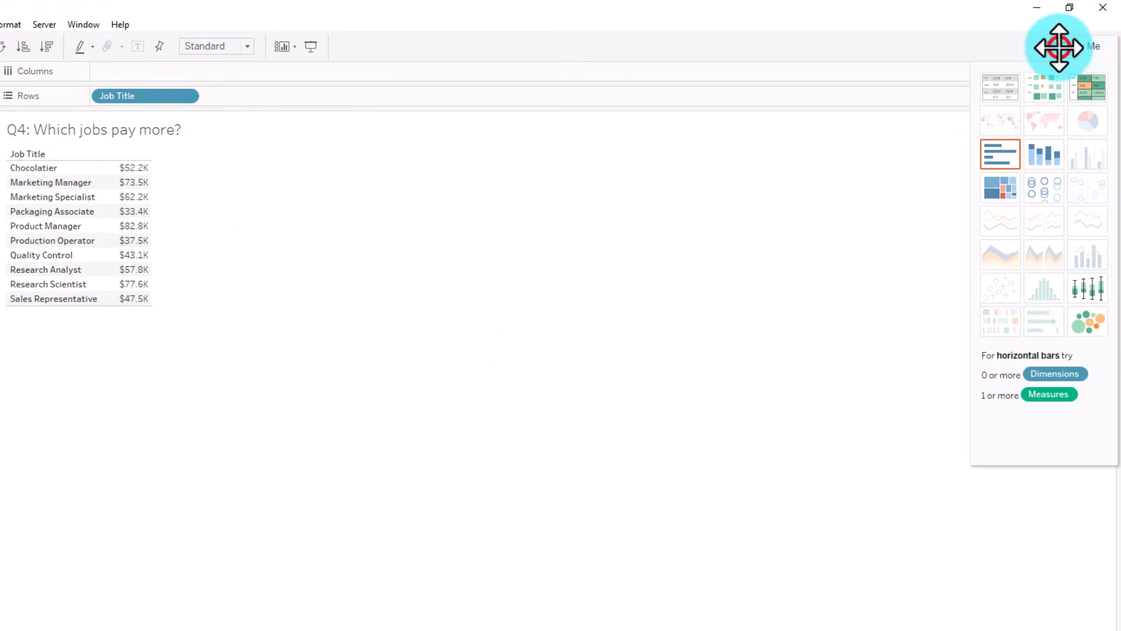
{"action": "left_click", "coordinate": [1005, 153]}
{"action": "left_click", "coordinate": [1087, 48]}
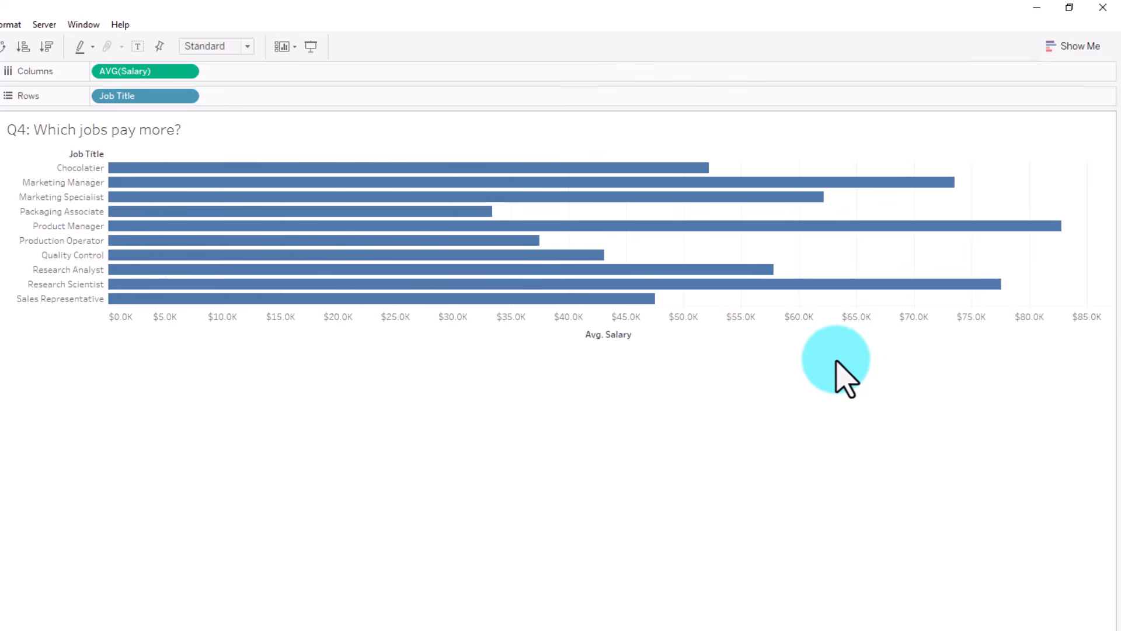
{"action": "left_click", "coordinate": [46, 46]}
{"action": "mouse_move", "coordinate": [139, 169]}
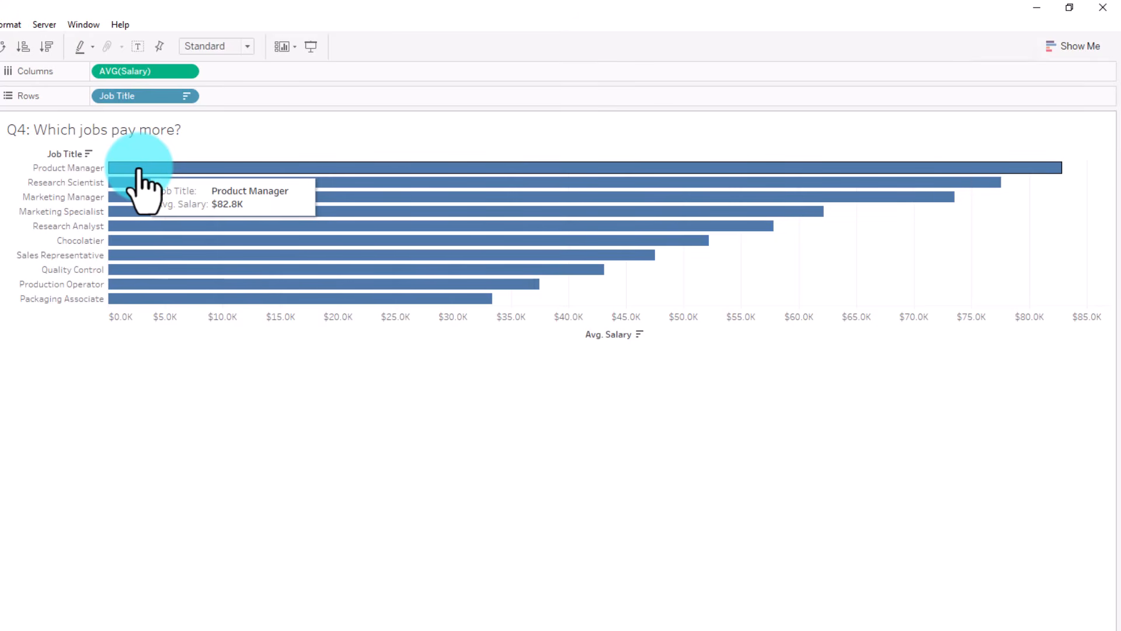
{"action": "mouse_move", "coordinate": [143, 301]}
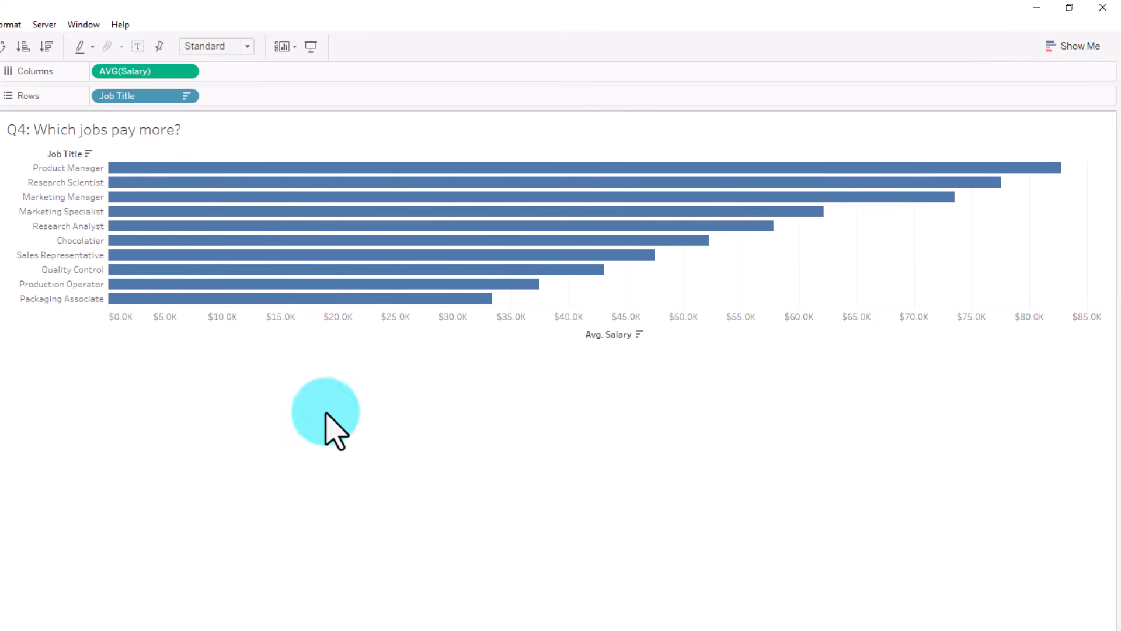
{"action": "mouse_move", "coordinate": [319, 171]}
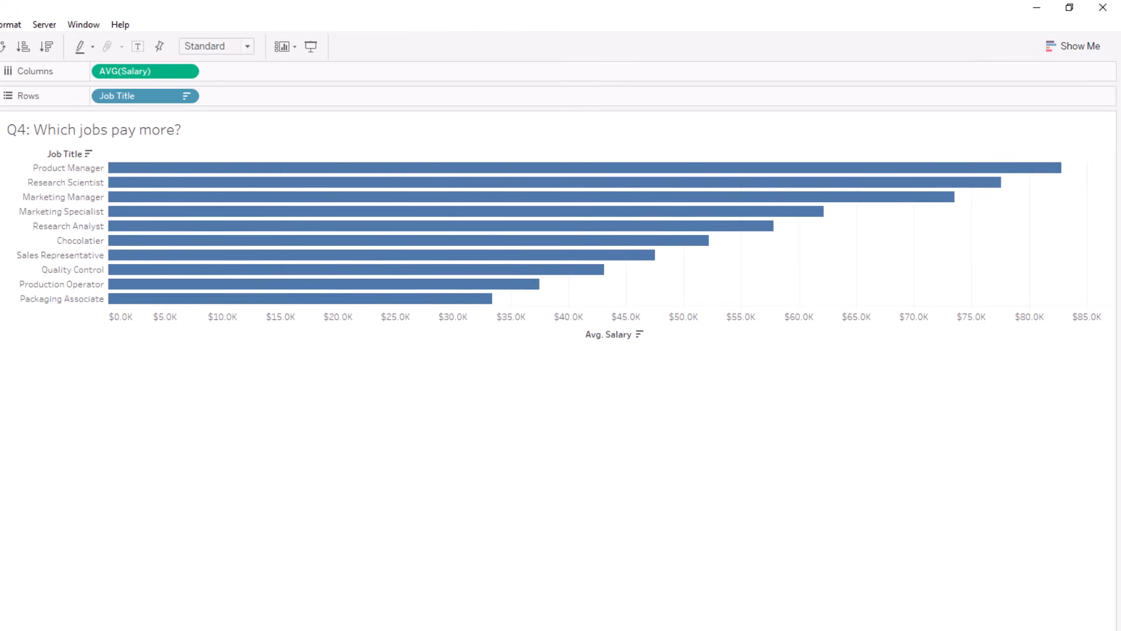
Add Salary to the tooltip of the Q4 bars and inspect the Product Manager bar.
{"action": "key", "text": "ctrl+Tab"}
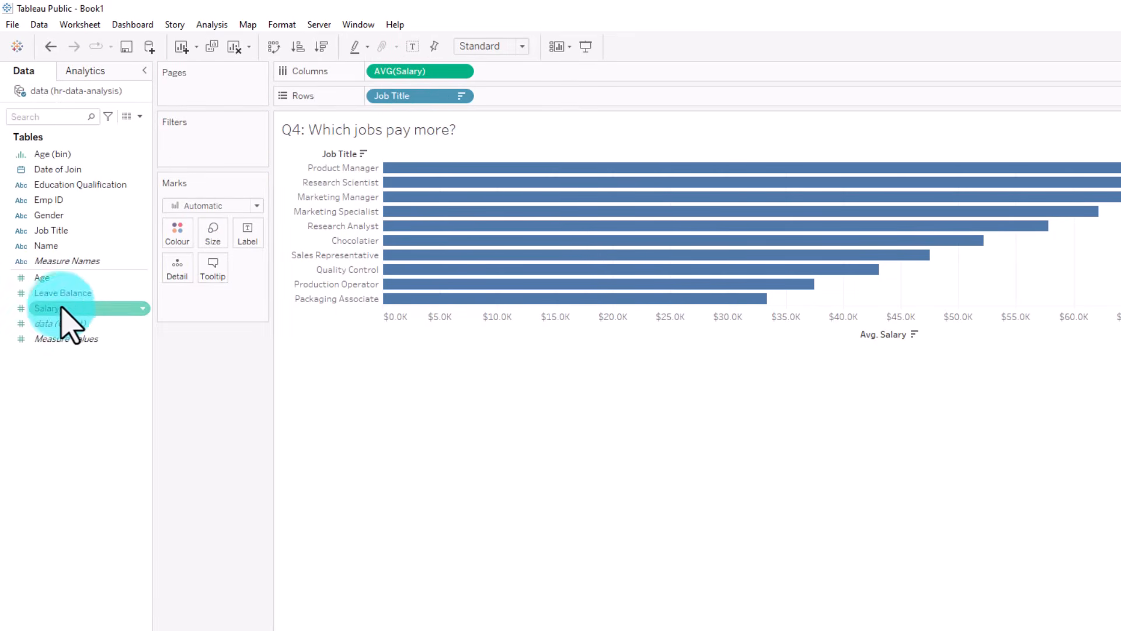
{"action": "left_click_drag", "start_coordinate": [61, 323], "coordinate": [213, 275]}
{"action": "mouse_move", "coordinate": [411, 171]}
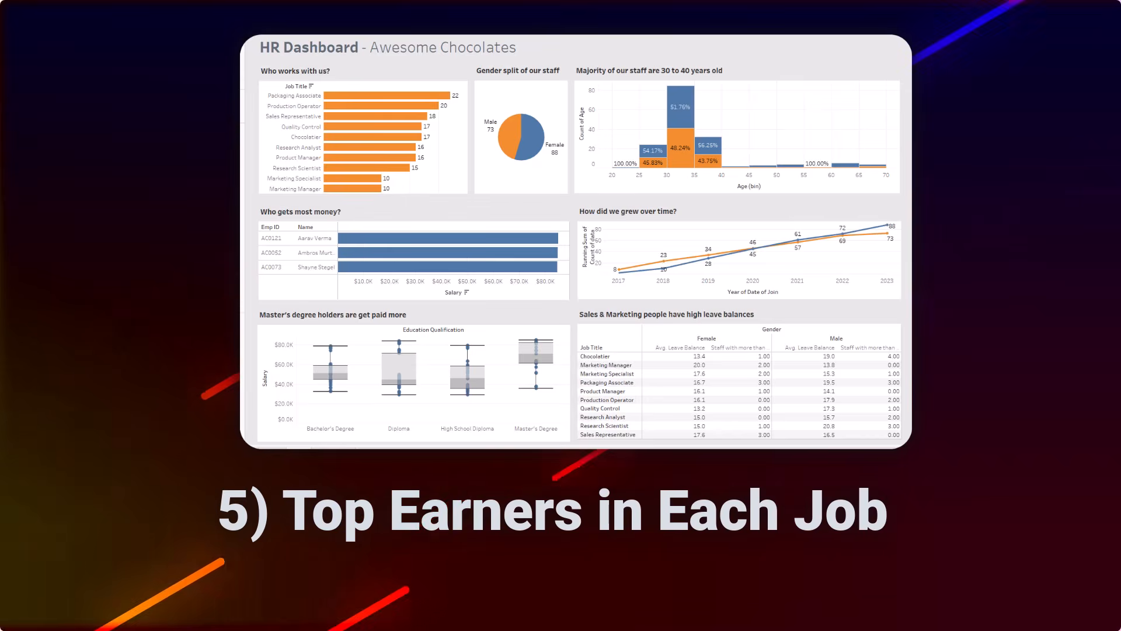
Add a Job Title filter to the Q5 sheet, show it beside the view and make it a single-value list.
{"action": "left_click_drag", "start_coordinate": [55, 246], "coordinate": [250, 181]}
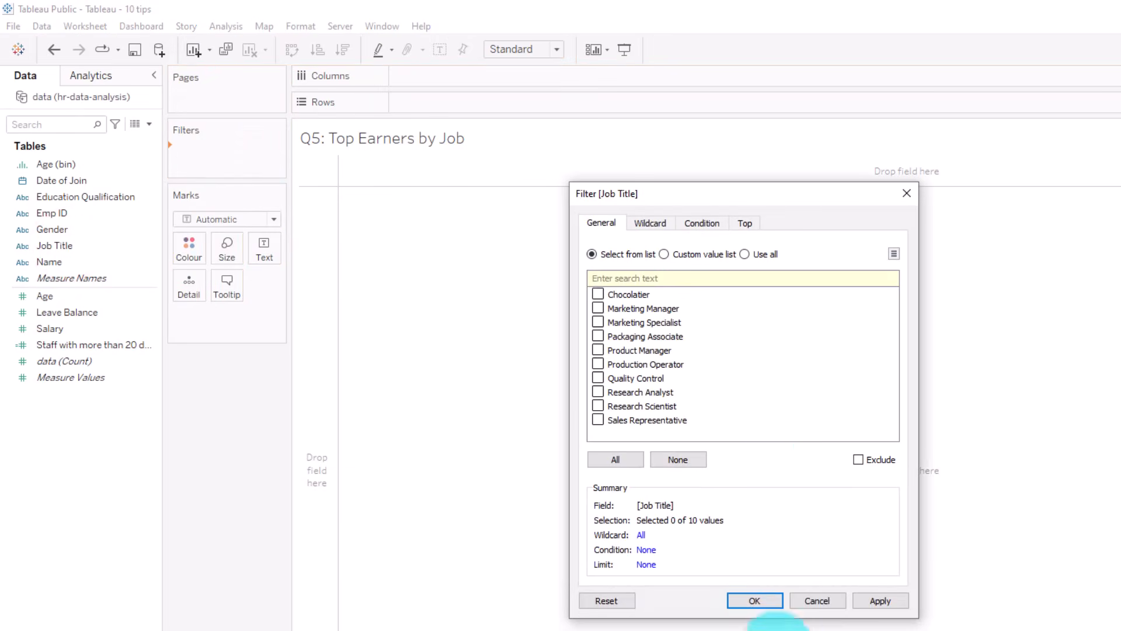
{"action": "left_click", "coordinate": [759, 600]}
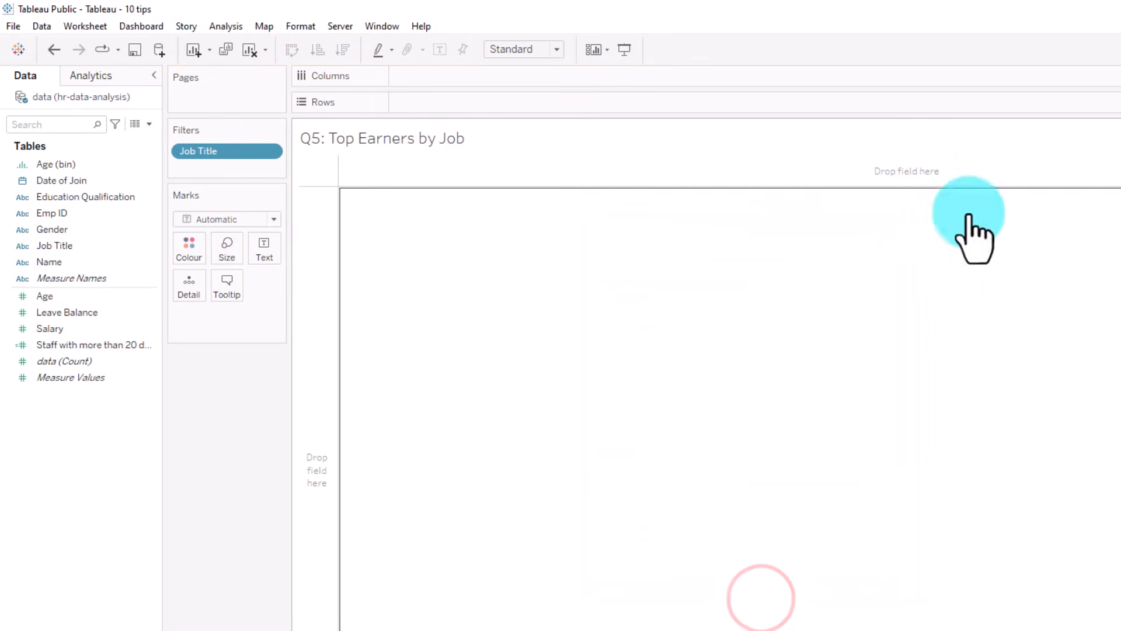
{"action": "left_click", "coordinate": [259, 150]}
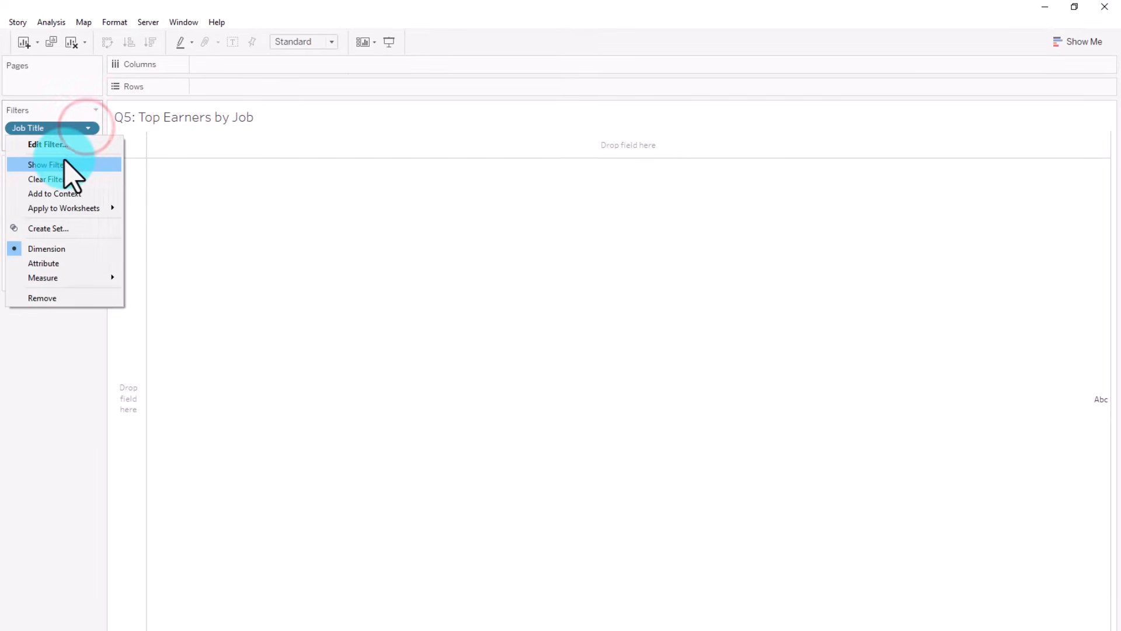
{"action": "left_click", "coordinate": [232, 190]}
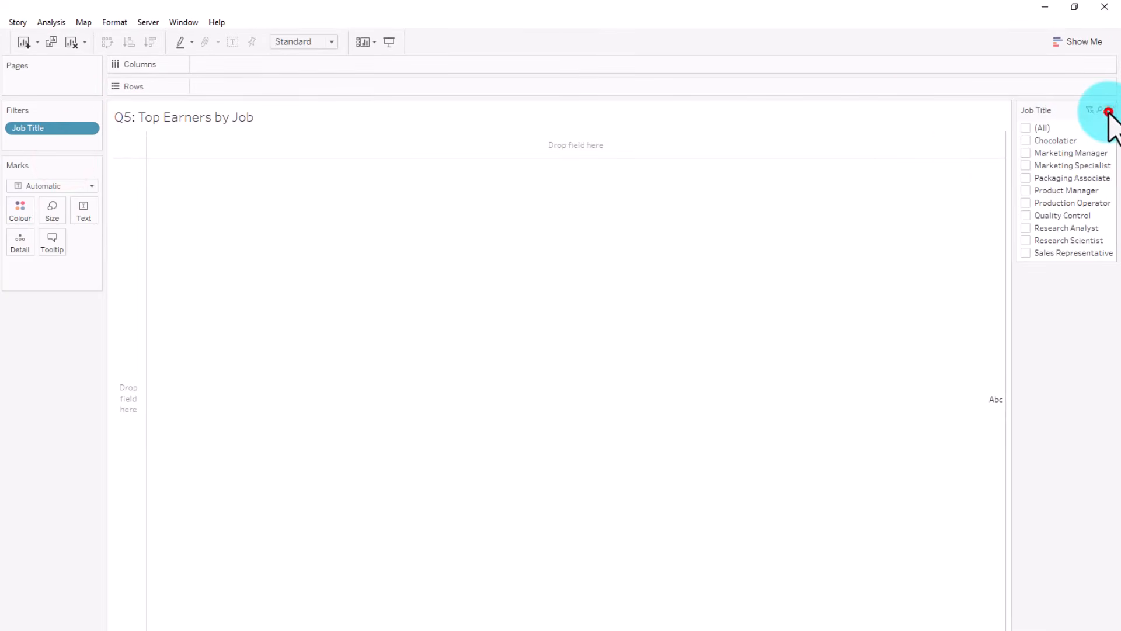
{"action": "left_click", "coordinate": [1109, 111]}
{"action": "left_click", "coordinate": [993, 236]}
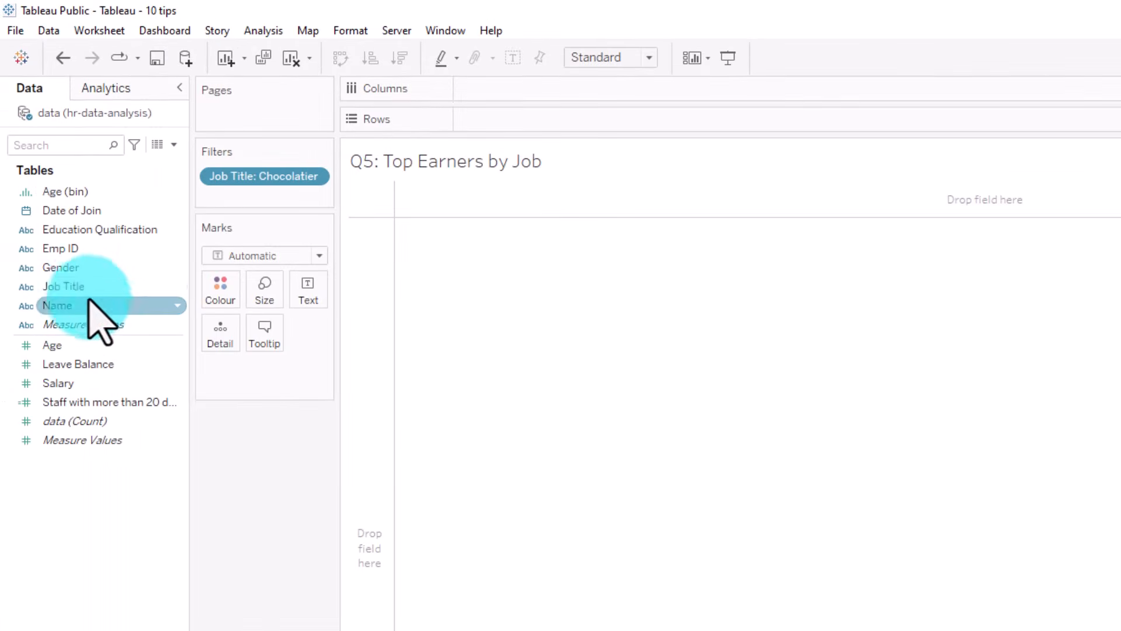
Chart Salary as bars by Emp ID and Name, sorted descending, and filter them by Marketing Manager and Packaging Associate in turn.
{"action": "left_click_drag", "start_coordinate": [72, 248], "coordinate": [371, 295]}
{"action": "left_click_drag", "start_coordinate": [69, 301], "coordinate": [437, 295]}
{"action": "left_click_drag", "start_coordinate": [64, 382], "coordinate": [580, 348]}
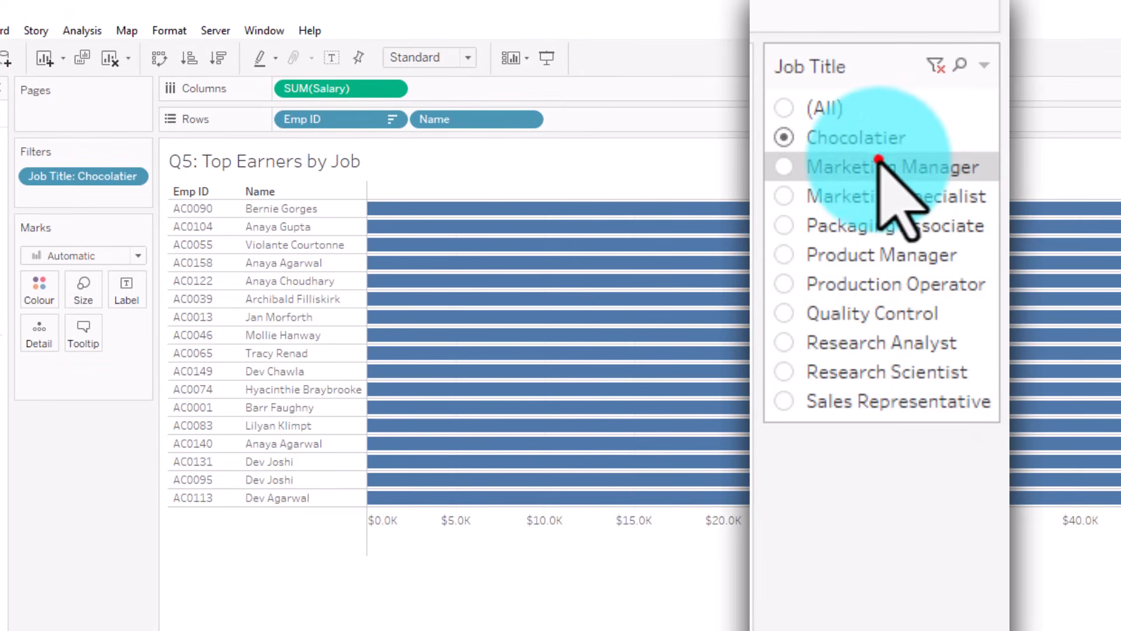
{"action": "left_click", "coordinate": [786, 166]}
{"action": "left_click", "coordinate": [783, 225]}
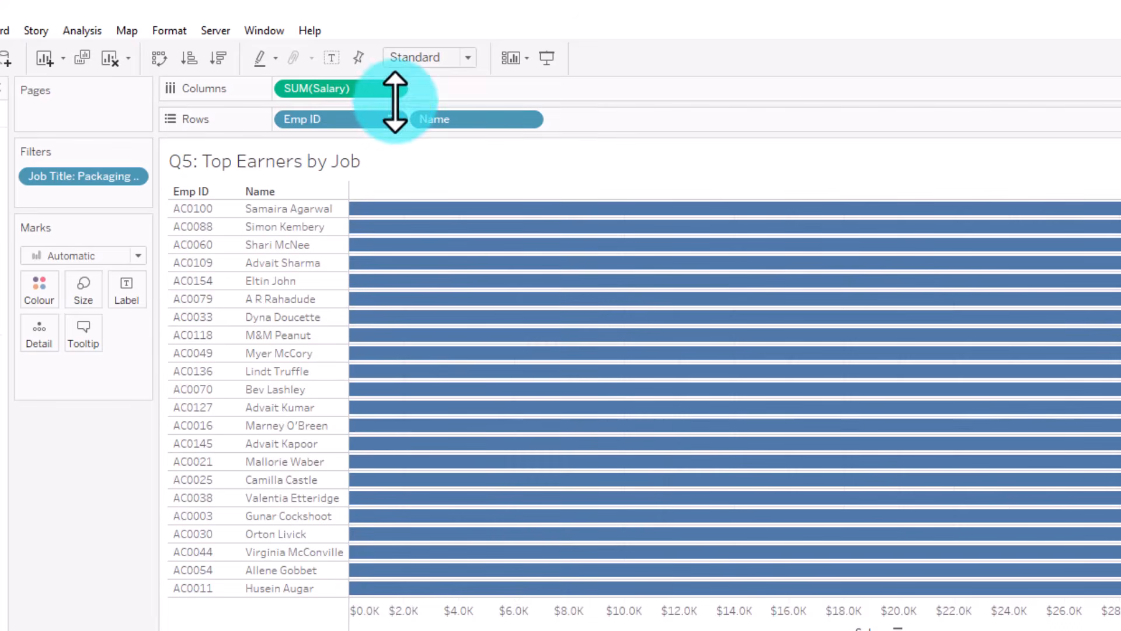
Limit Emp ID to the top 3 by Sum of Salary and switch the Job Title filter to Product Manager.
{"action": "left_click", "coordinate": [392, 119]}
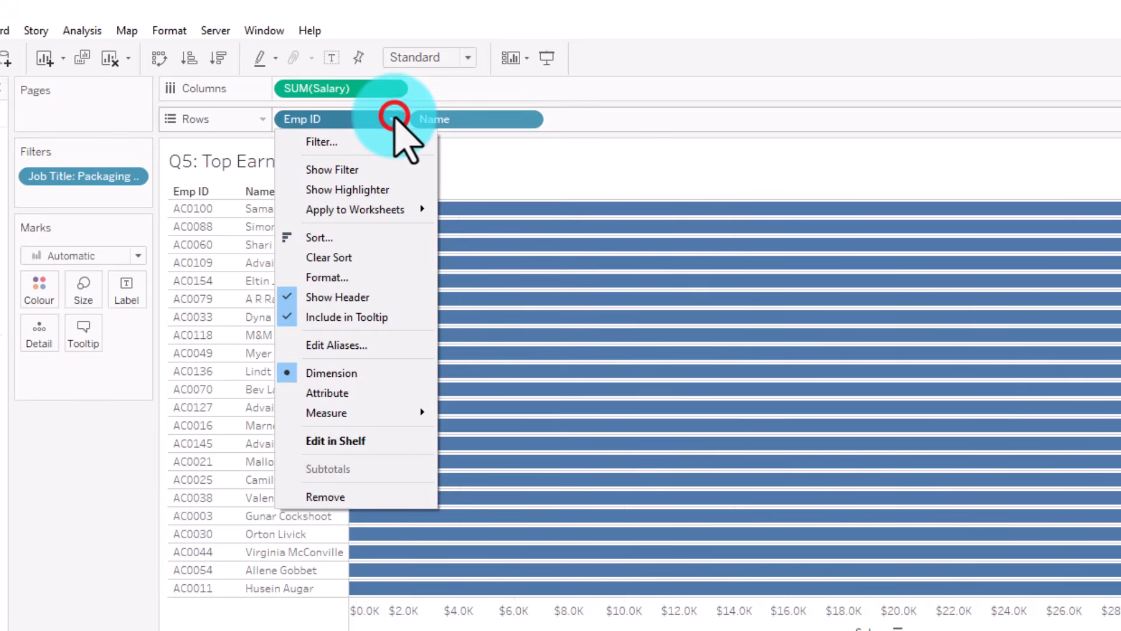
{"action": "left_click", "coordinate": [338, 144]}
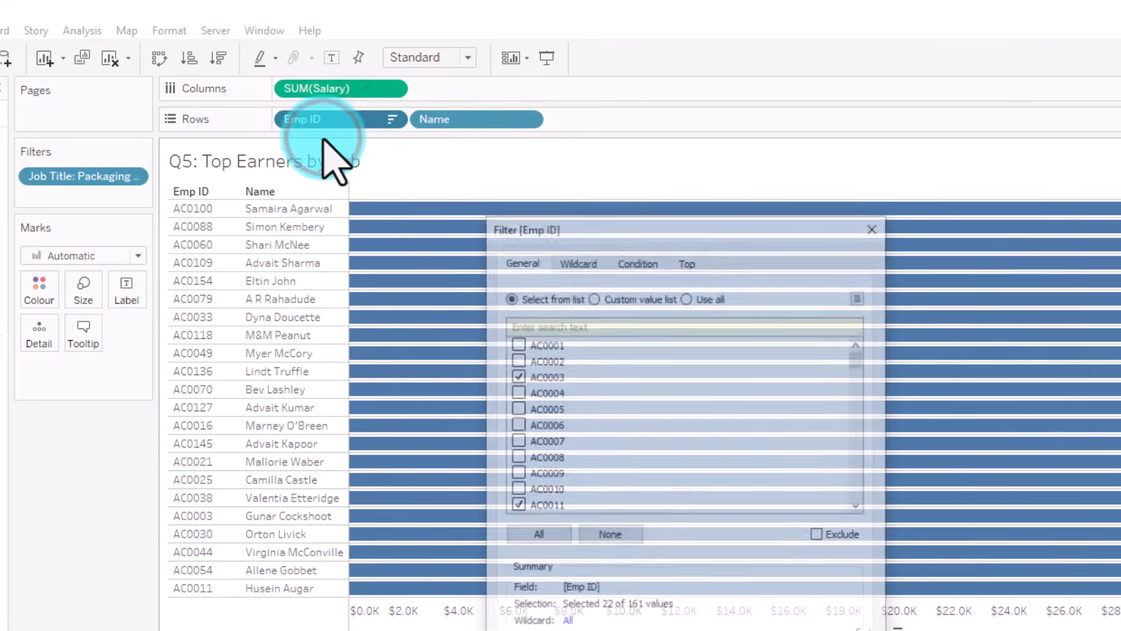
{"action": "left_click", "coordinate": [688, 260]}
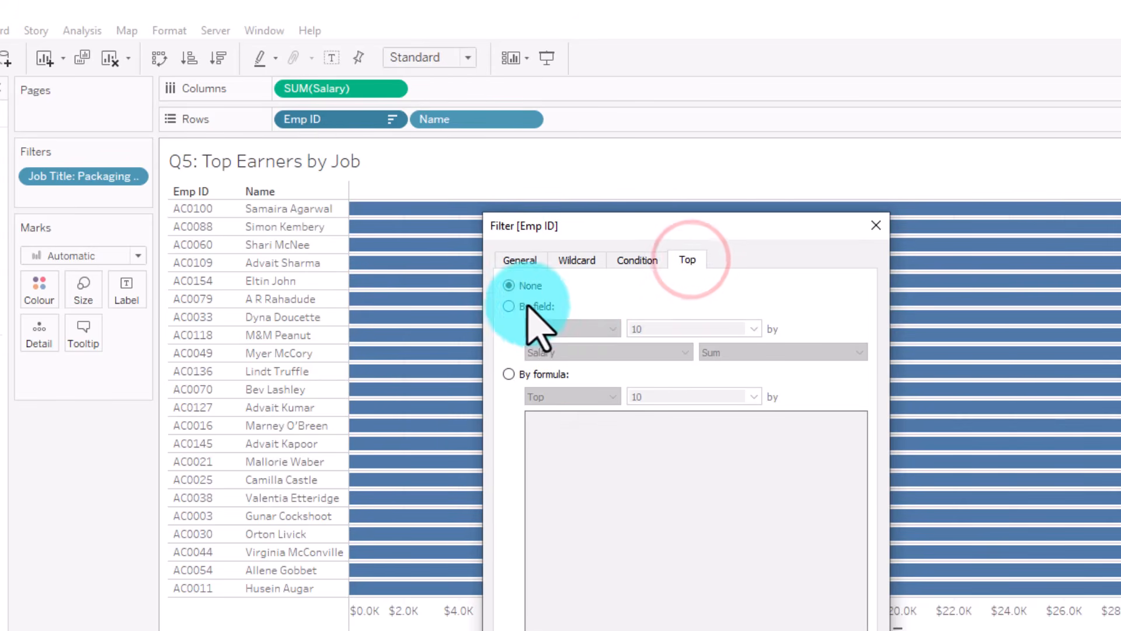
{"action": "left_click", "coordinate": [525, 306]}
{"action": "left_click", "coordinate": [655, 330]}
{"action": "type", "text": "3"}
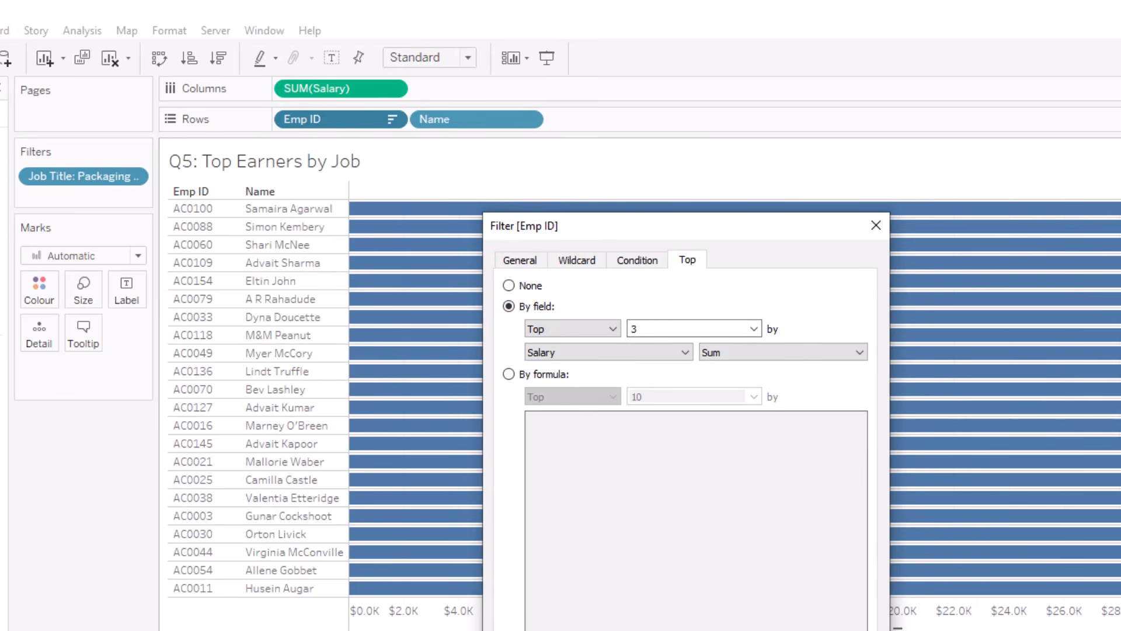
{"action": "key", "text": "Return"}
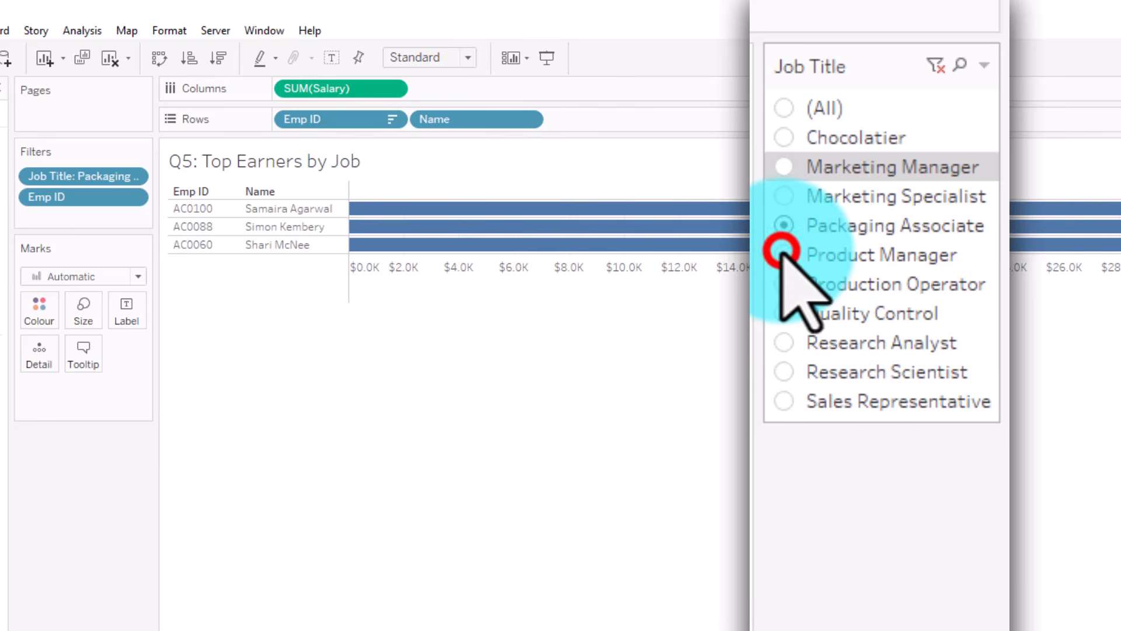
{"action": "left_click", "coordinate": [783, 252]}
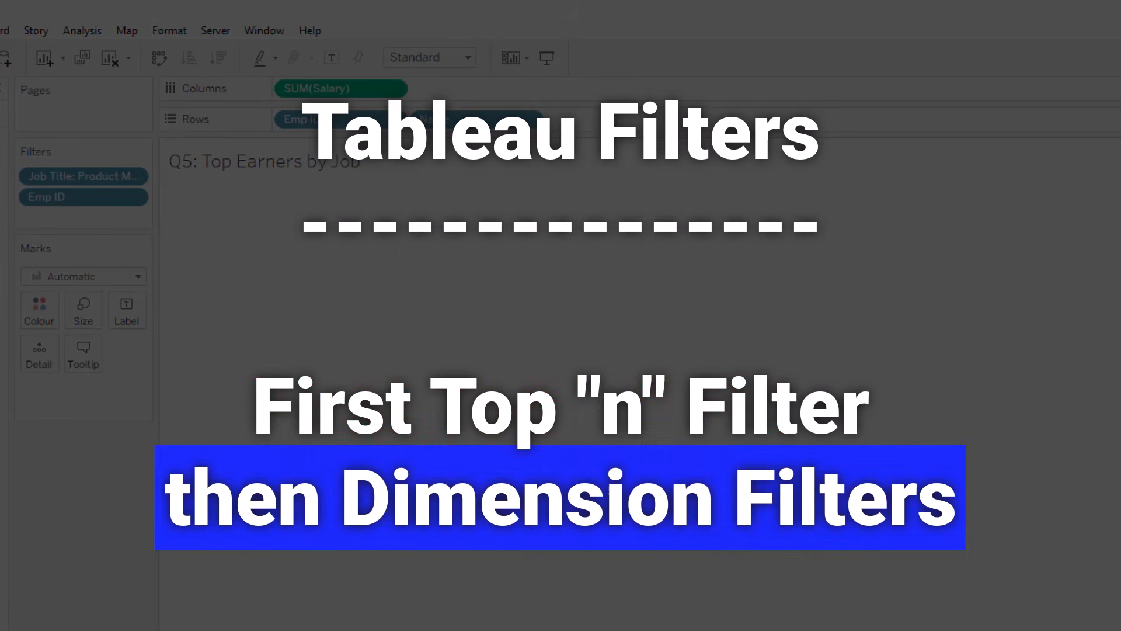
Add the Job Title filter to context and test it with Packaging Associate and Production Operator, returning to Packaging Associate.
{"action": "left_click", "coordinate": [70, 176]}
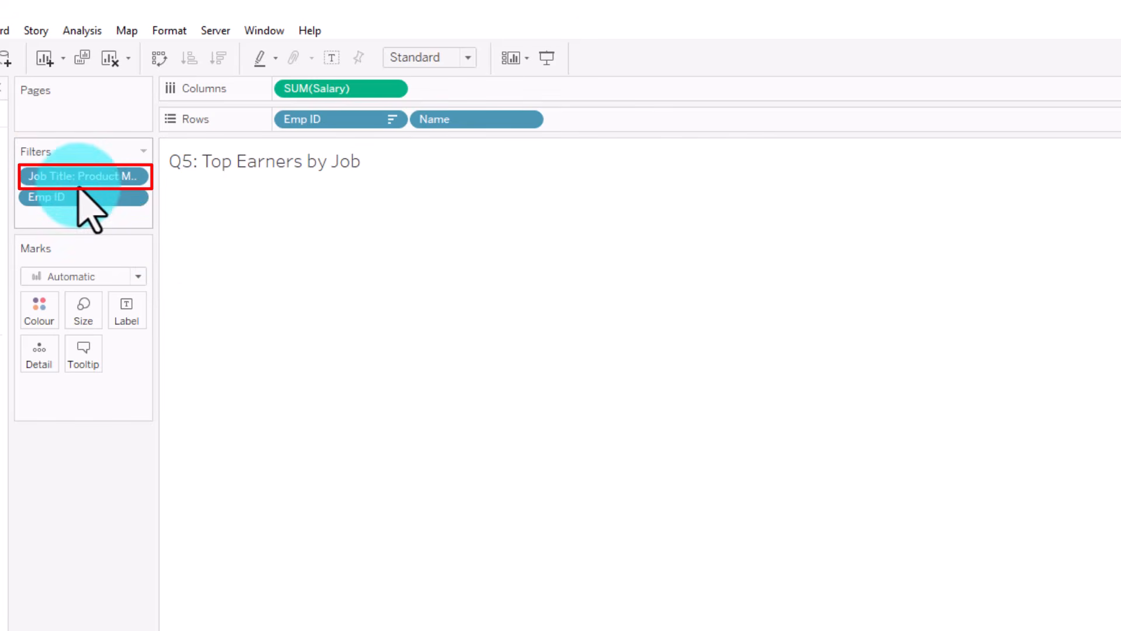
{"action": "left_click", "coordinate": [134, 175]}
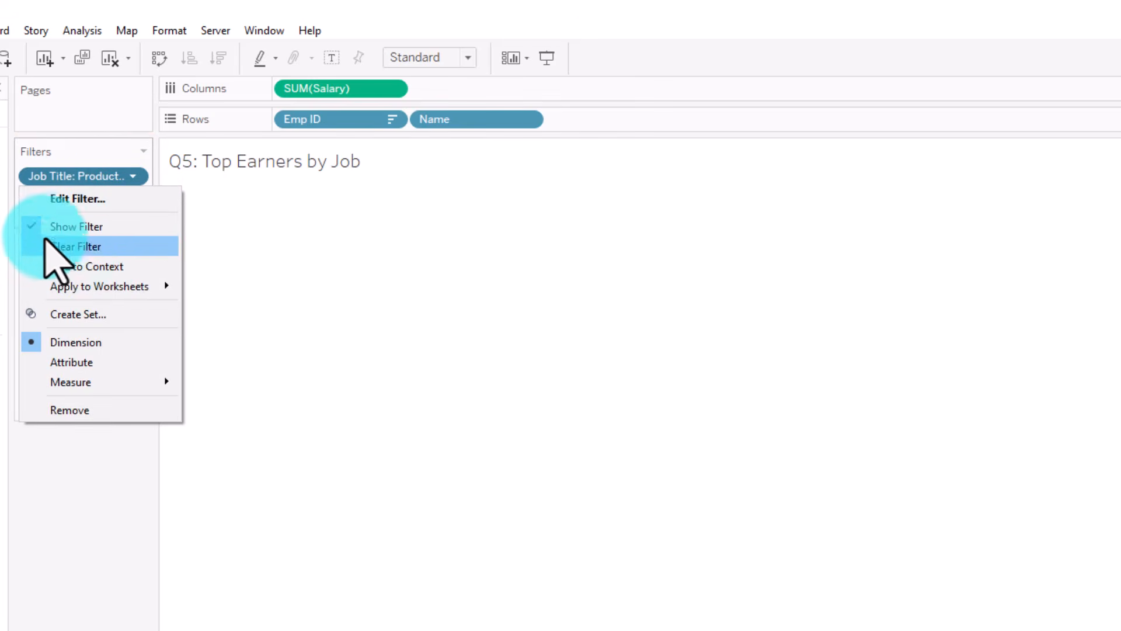
{"action": "left_click", "coordinate": [66, 267]}
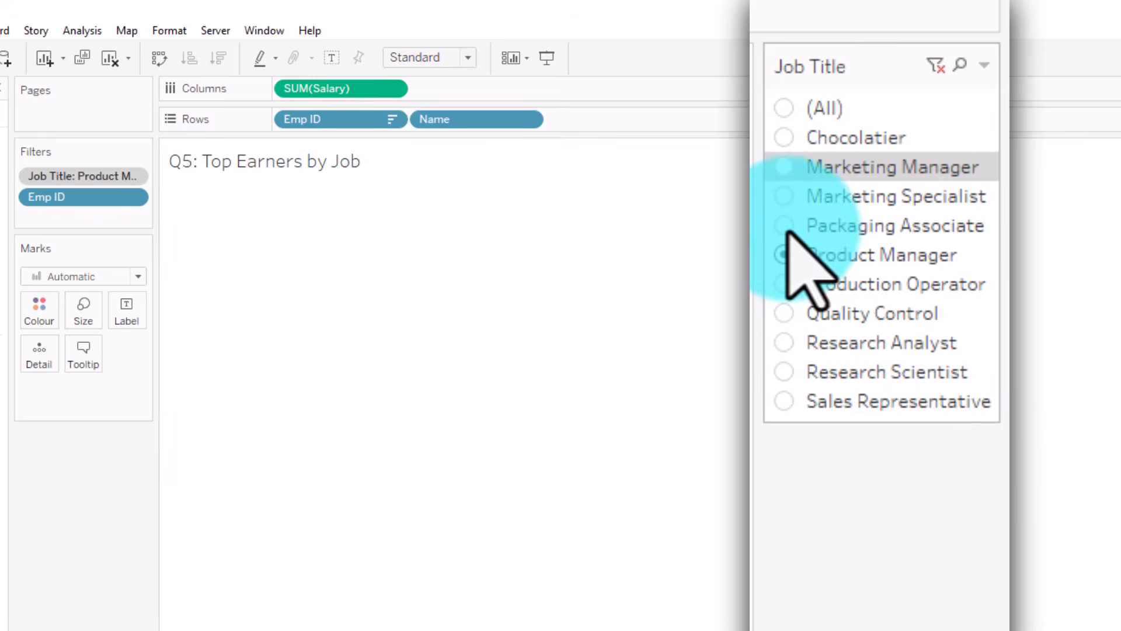
{"action": "left_click", "coordinate": [784, 225]}
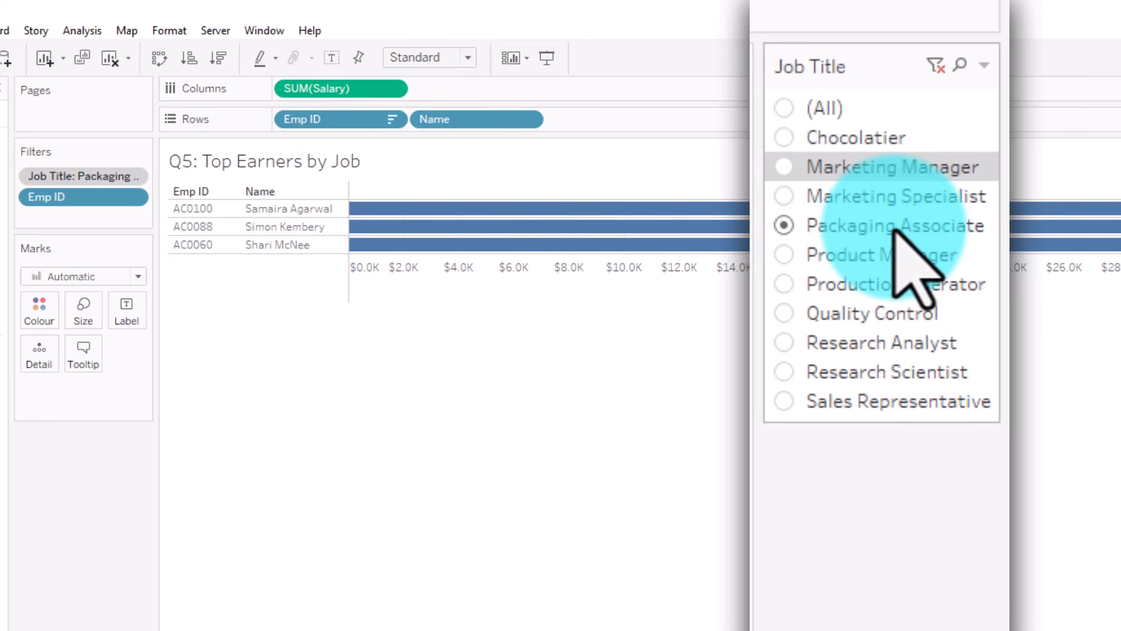
{"action": "left_click", "coordinate": [789, 282]}
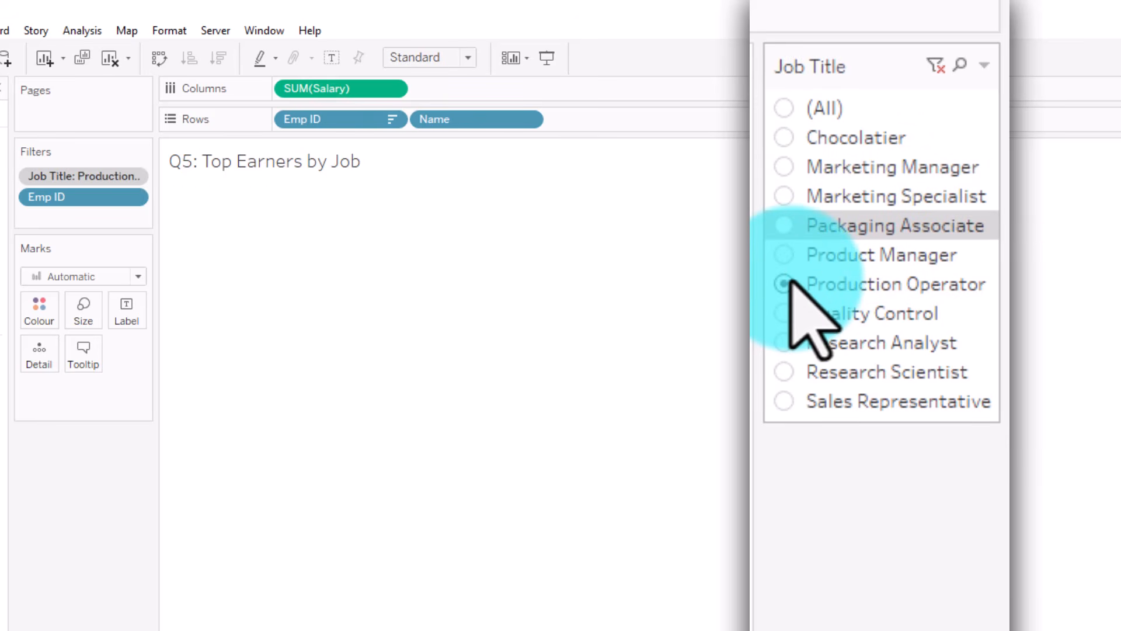
{"action": "left_click", "coordinate": [792, 224]}
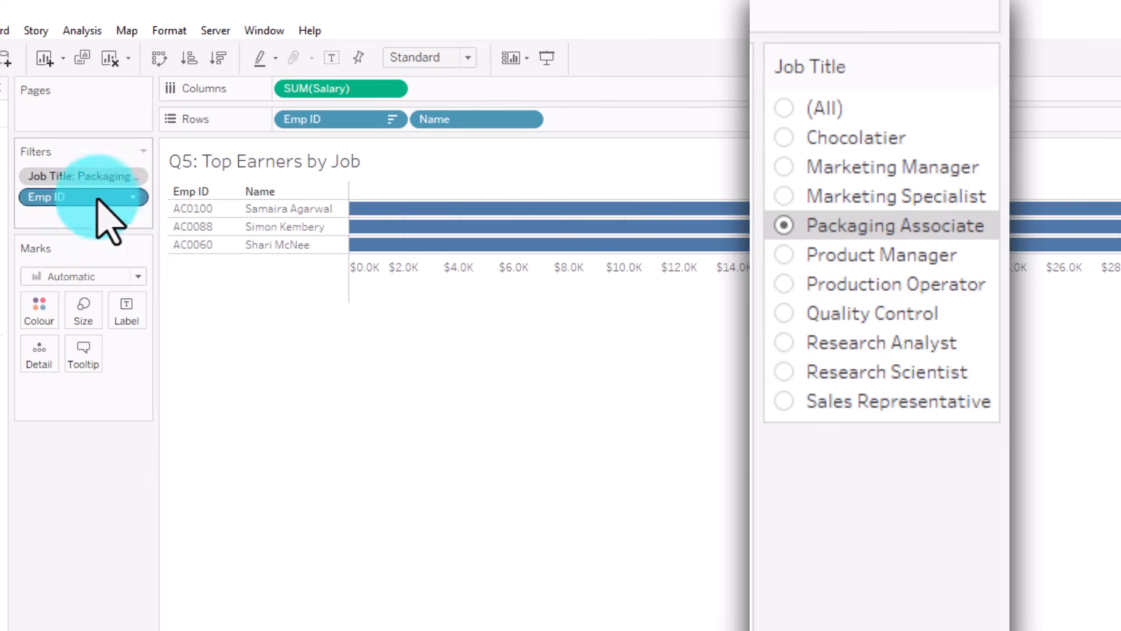
Show the Emp ID filter beside the view and switch the Job Title filter to Marketing Specialist.
{"action": "left_click", "coordinate": [133, 197]}
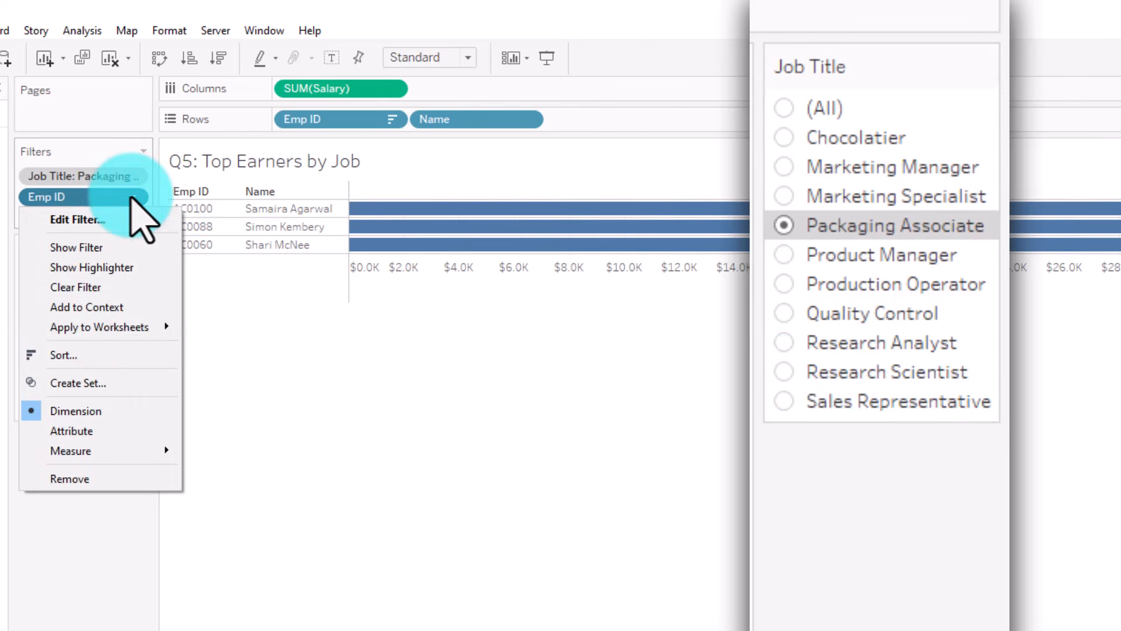
{"action": "left_click", "coordinate": [75, 247]}
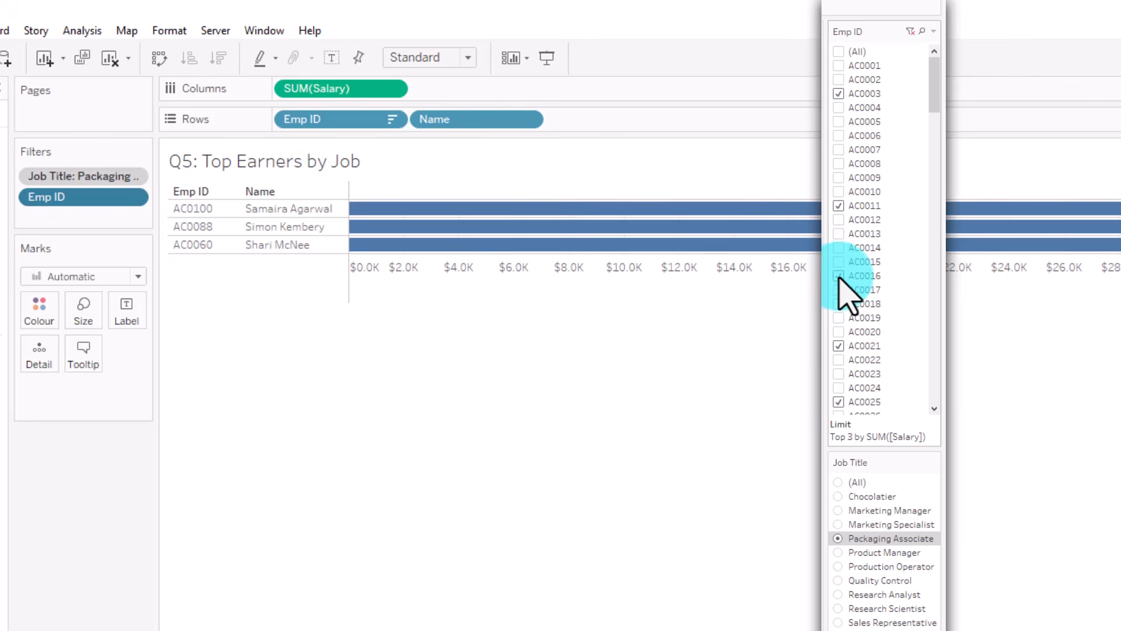
{"action": "left_click", "coordinate": [837, 524]}
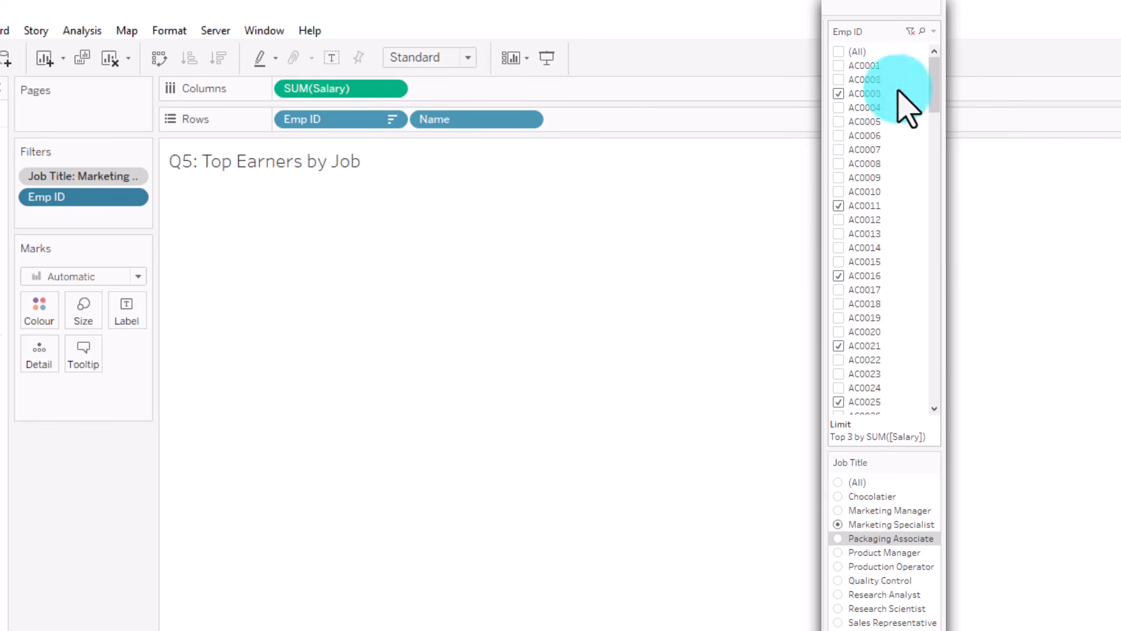
Select all Emp IDs in the filter and test the Job Title filter with Chocolatier, Marketing Manager and Product Manager.
{"action": "left_click", "coordinate": [839, 52]}
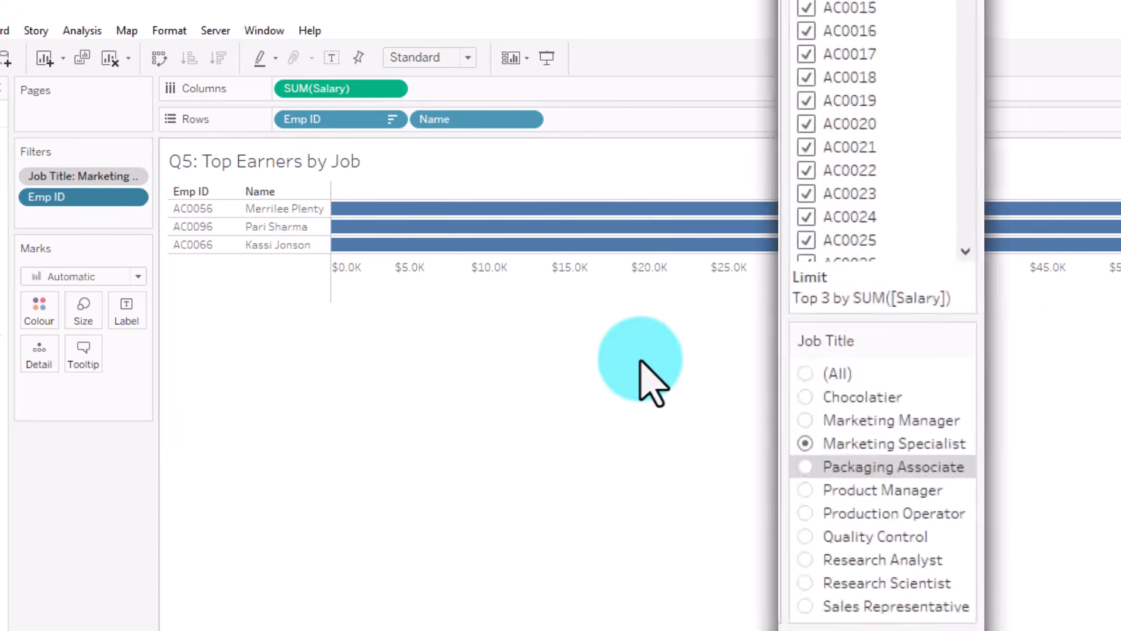
{"action": "left_click", "coordinate": [785, 331]}
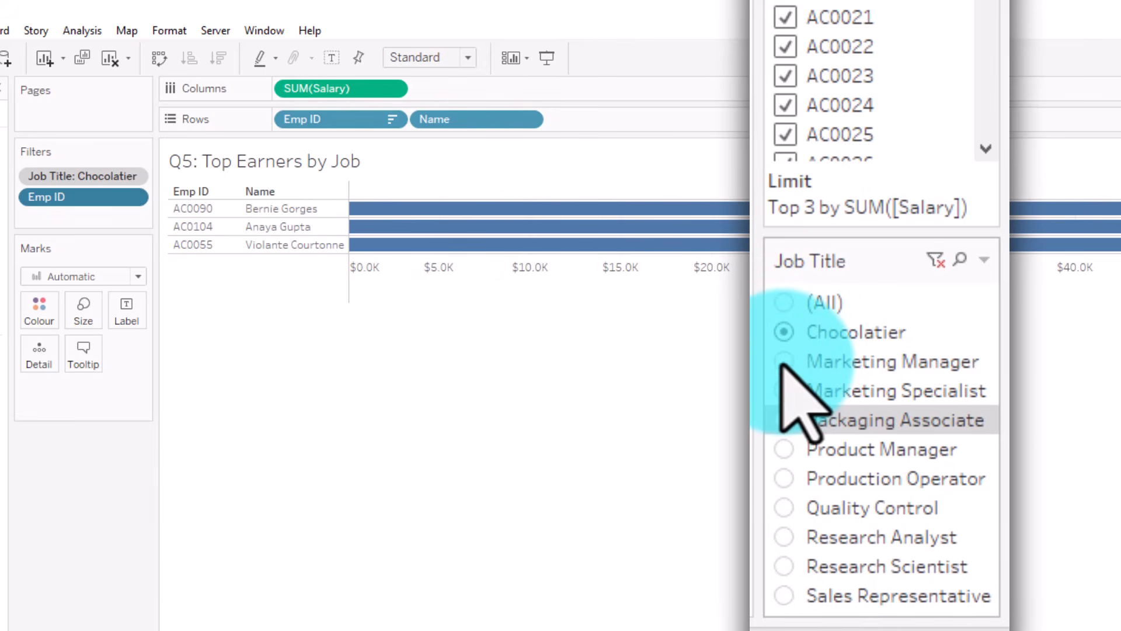
{"action": "left_click", "coordinate": [784, 361]}
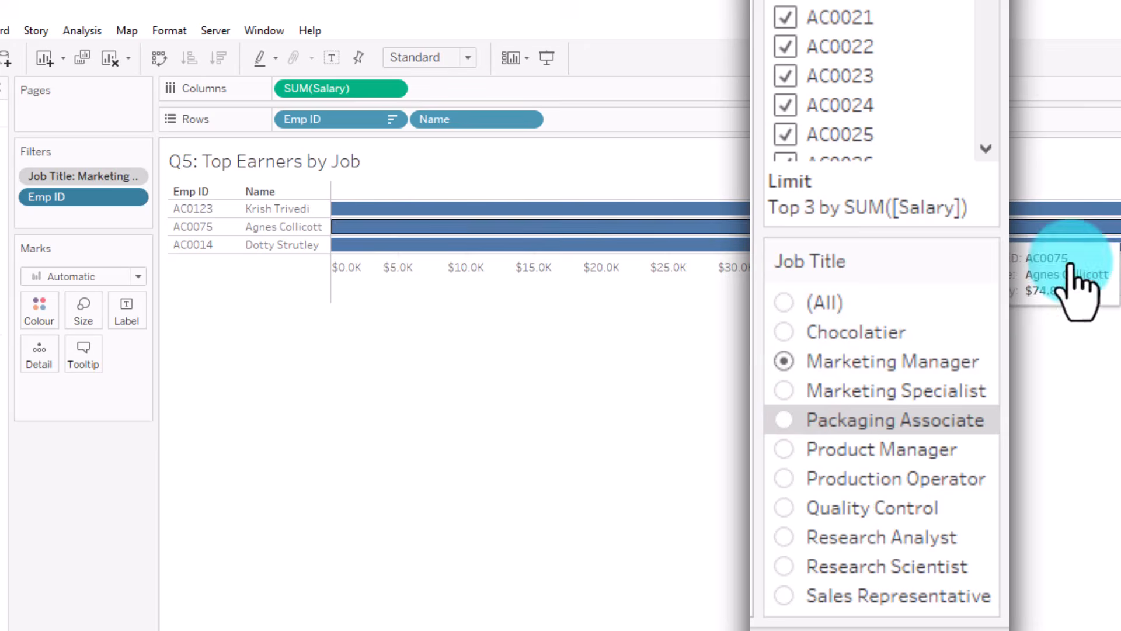
{"action": "left_click", "coordinate": [784, 449]}
{"action": "scroll", "coordinate": [1057, 292], "scroll_direction": "up", "scroll_amount": 10}
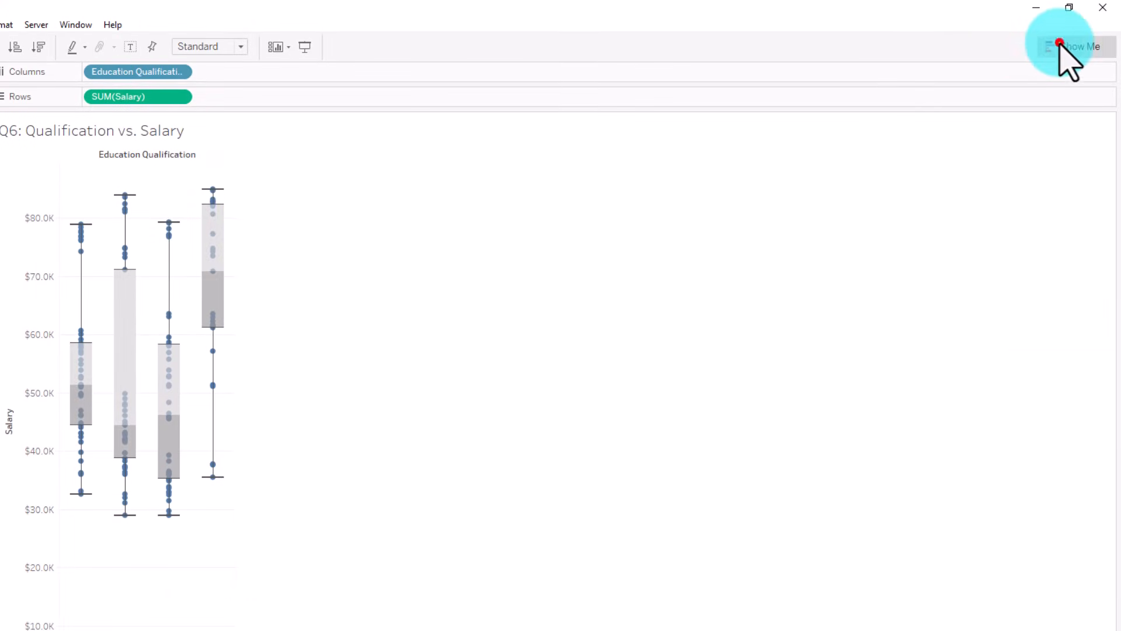
Build a box-and-whisker plot of Salary by Education Qualification, with Emp ID added as detail.
{"action": "left_click", "coordinate": [1069, 48]}
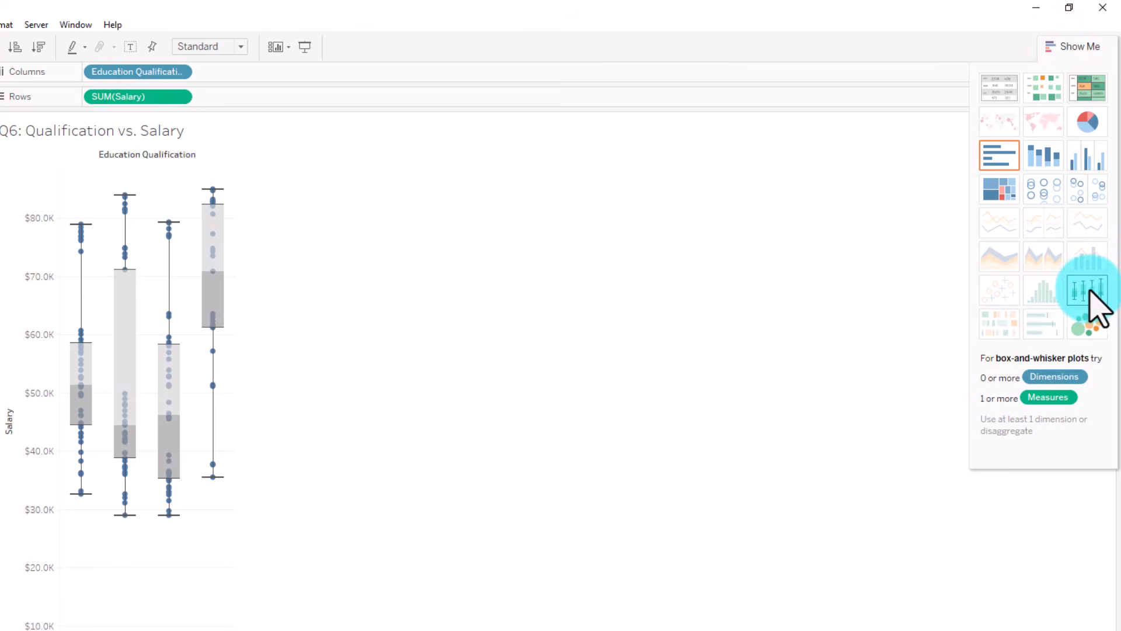
{"action": "left_click", "coordinate": [412, 468]}
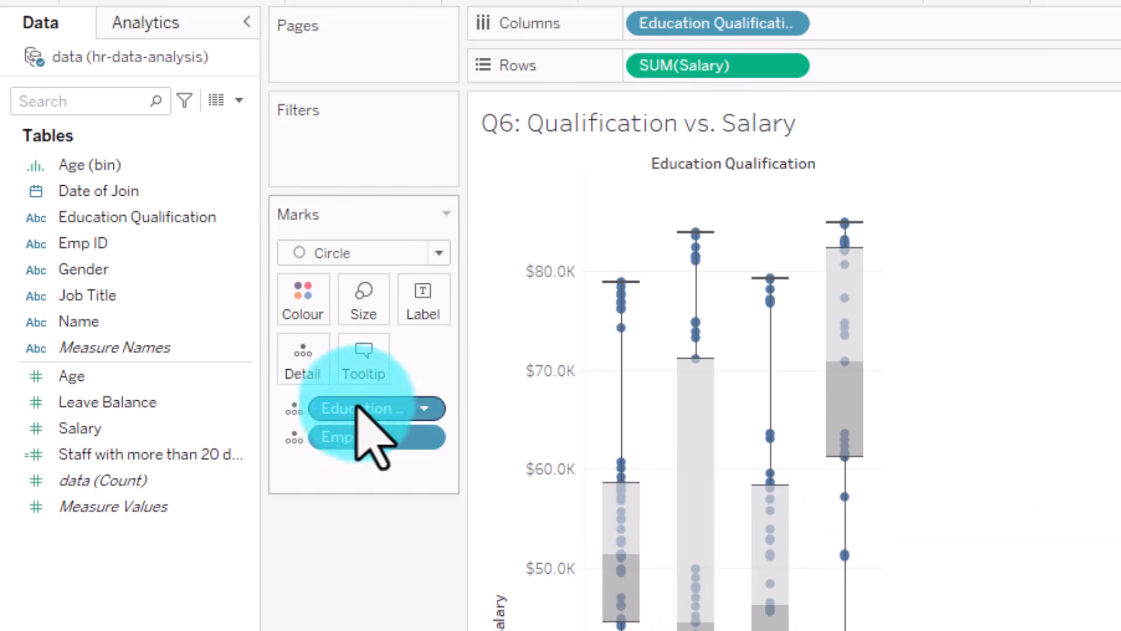
{"action": "left_click_drag", "start_coordinate": [91, 244], "coordinate": [312, 369]}
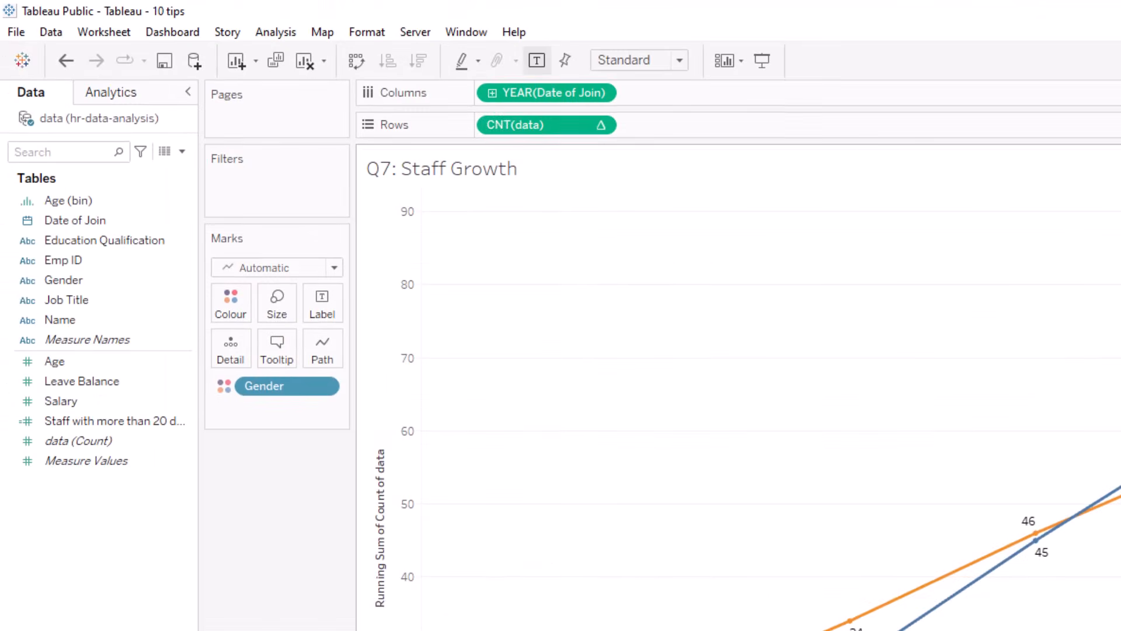
Clear the entire Q7: Staff Growth worksheet.
{"action": "left_click", "coordinate": [91, 25]}
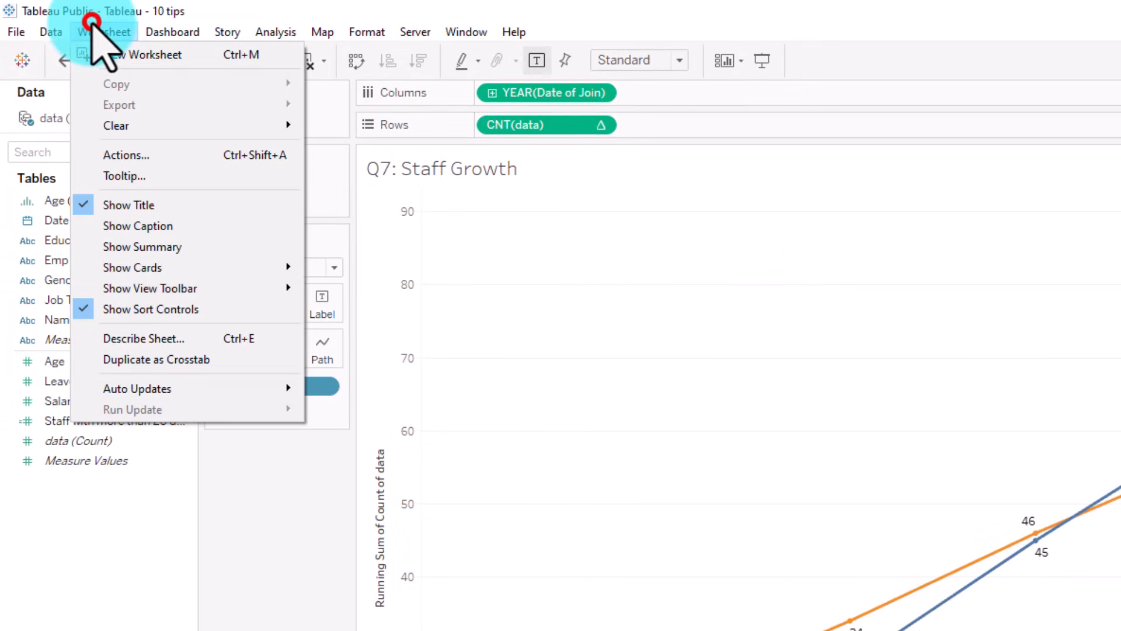
{"action": "left_click", "coordinate": [123, 124]}
{"action": "left_click", "coordinate": [345, 122]}
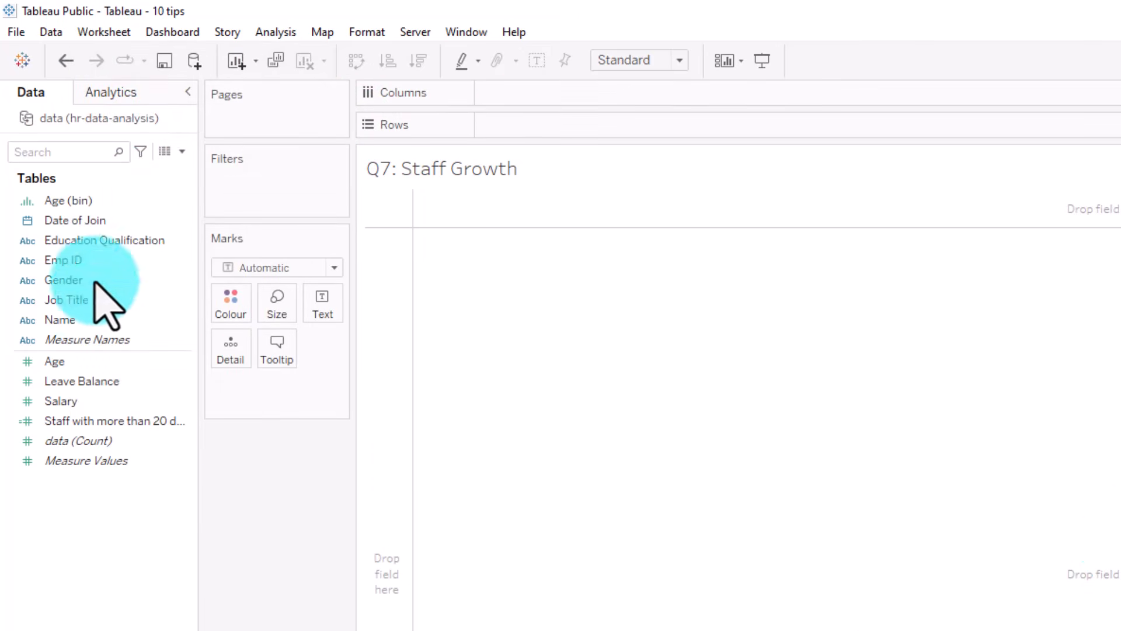
Tabulate the count of data by year of Date of Join and turn it into a continuous line chart with years as columns.
{"action": "left_click_drag", "start_coordinate": [81, 221], "coordinate": [395, 374]}
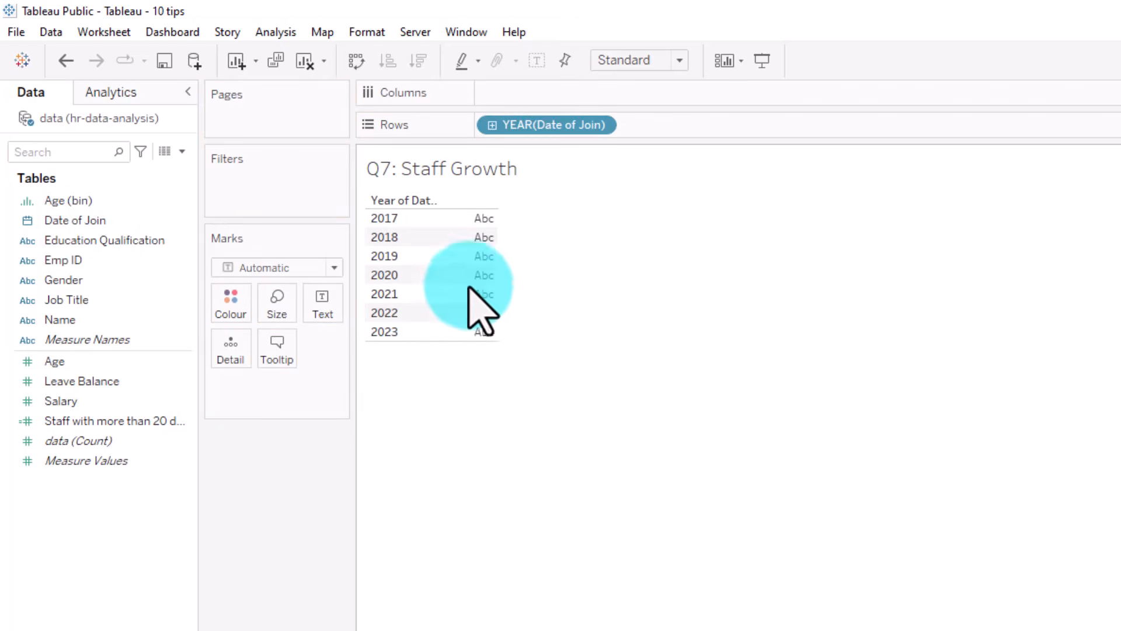
{"action": "left_click_drag", "start_coordinate": [78, 441], "coordinate": [484, 290]}
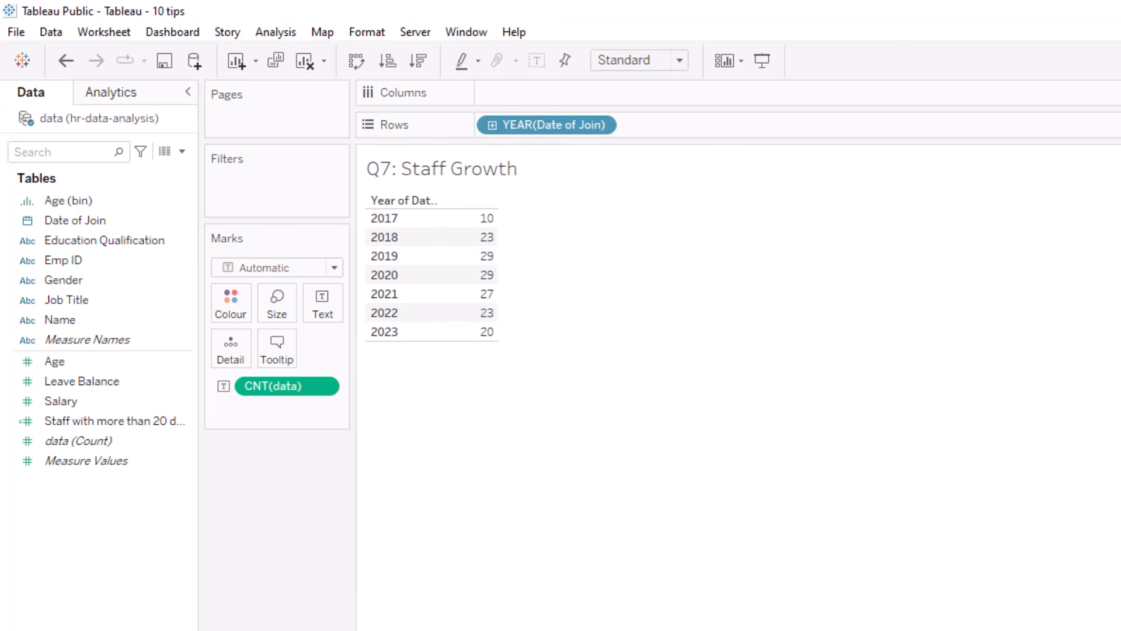
{"action": "key", "text": "ctrl+w"}
{"action": "mouse_move", "coordinate": [777, 307]}
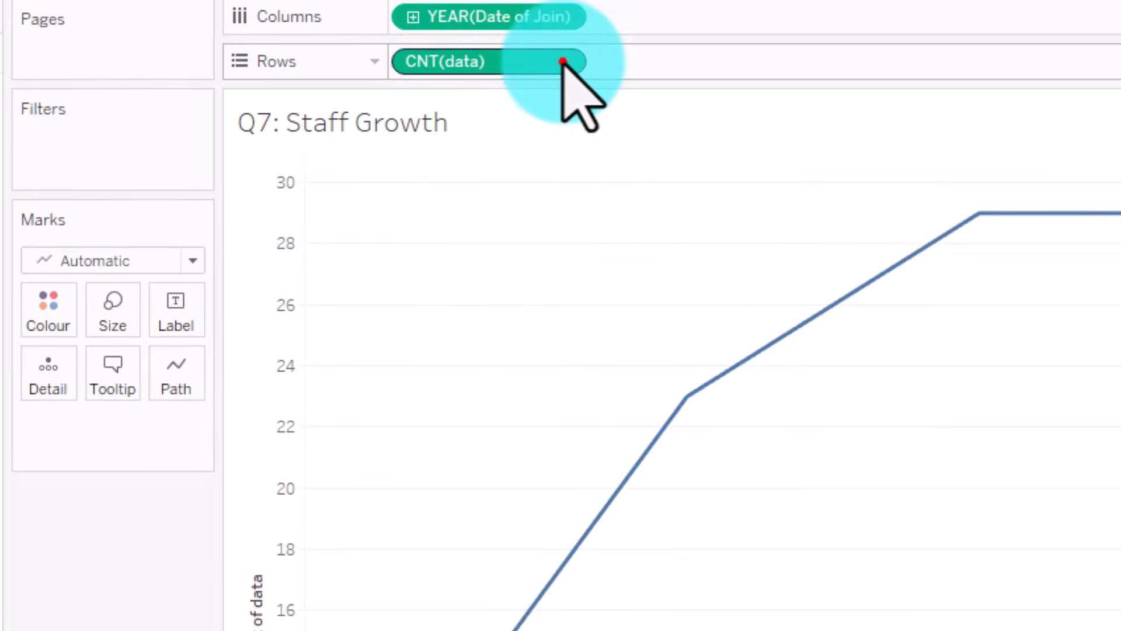
Apply a Running Total quick table calculation to the count of data in the staff growth chart.
{"action": "left_click", "coordinate": [563, 61]}
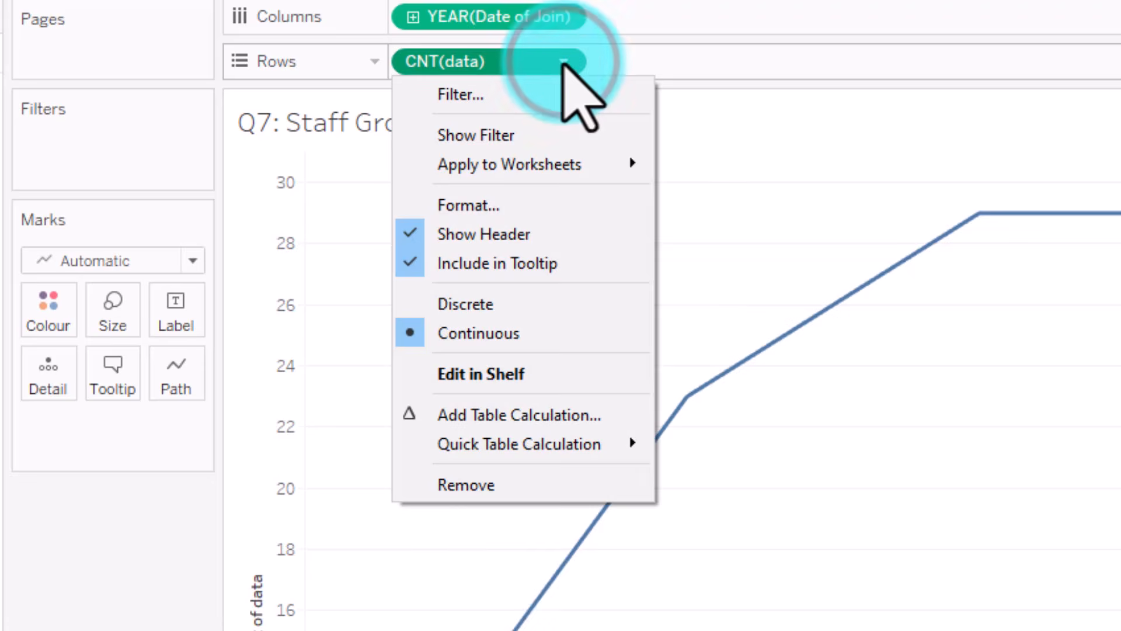
{"action": "mouse_move", "coordinate": [510, 450]}
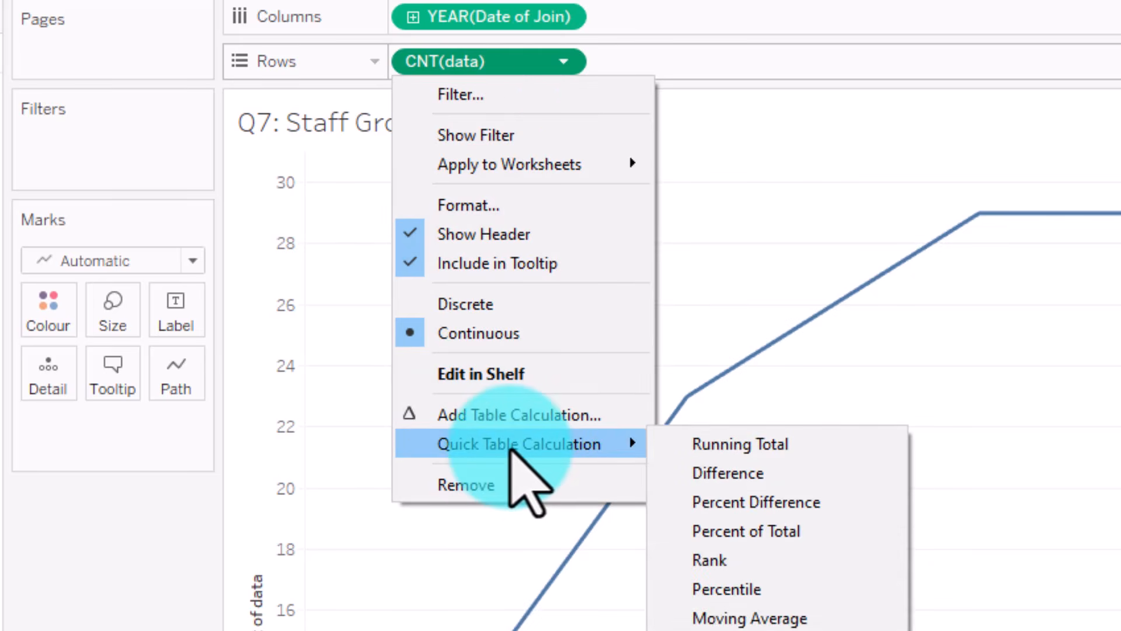
{"action": "left_click", "coordinate": [712, 451]}
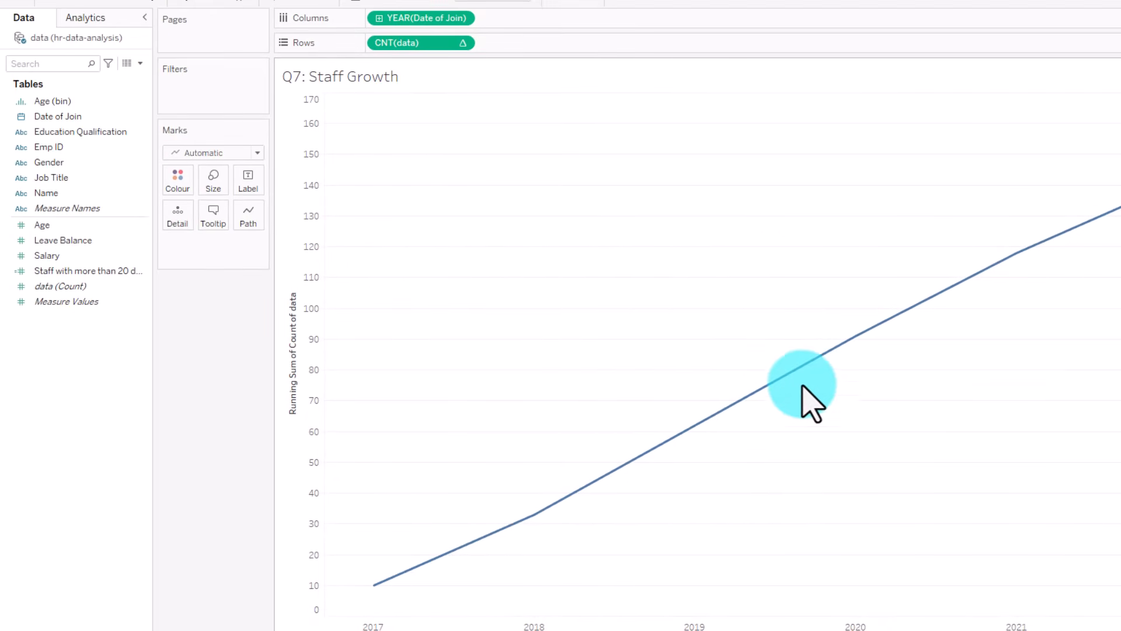
Colour the staff growth lines by Gender, label them with the running count, and inspect the 2023 points.
{"action": "left_click_drag", "start_coordinate": [47, 163], "coordinate": [182, 185]}
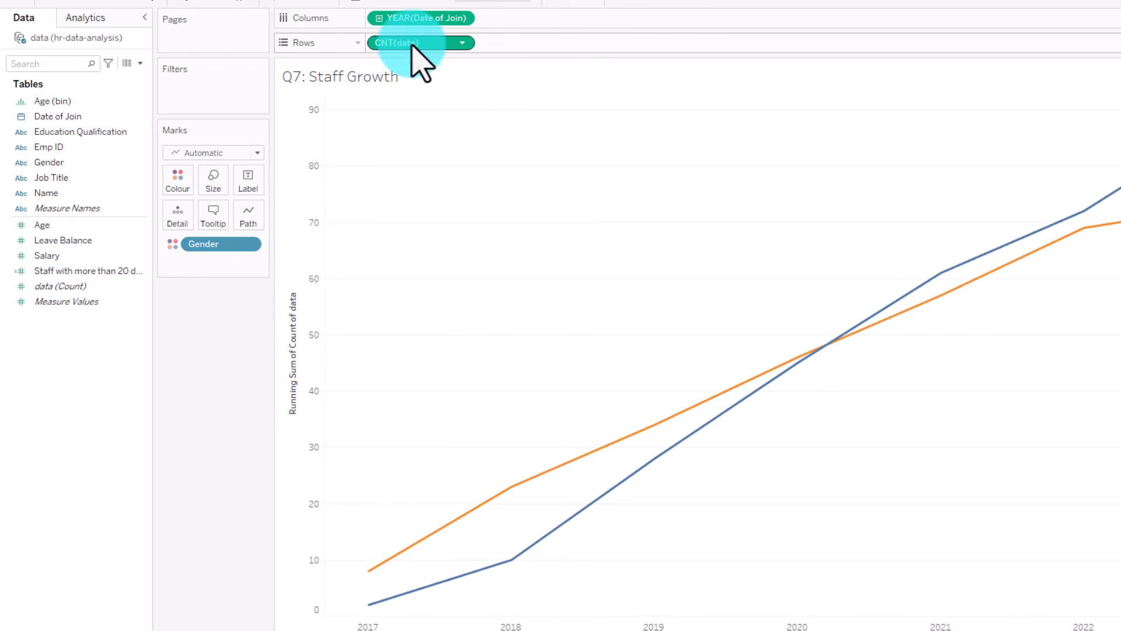
{"action": "left_click_drag", "start_coordinate": [412, 42], "coordinate": [249, 187]}
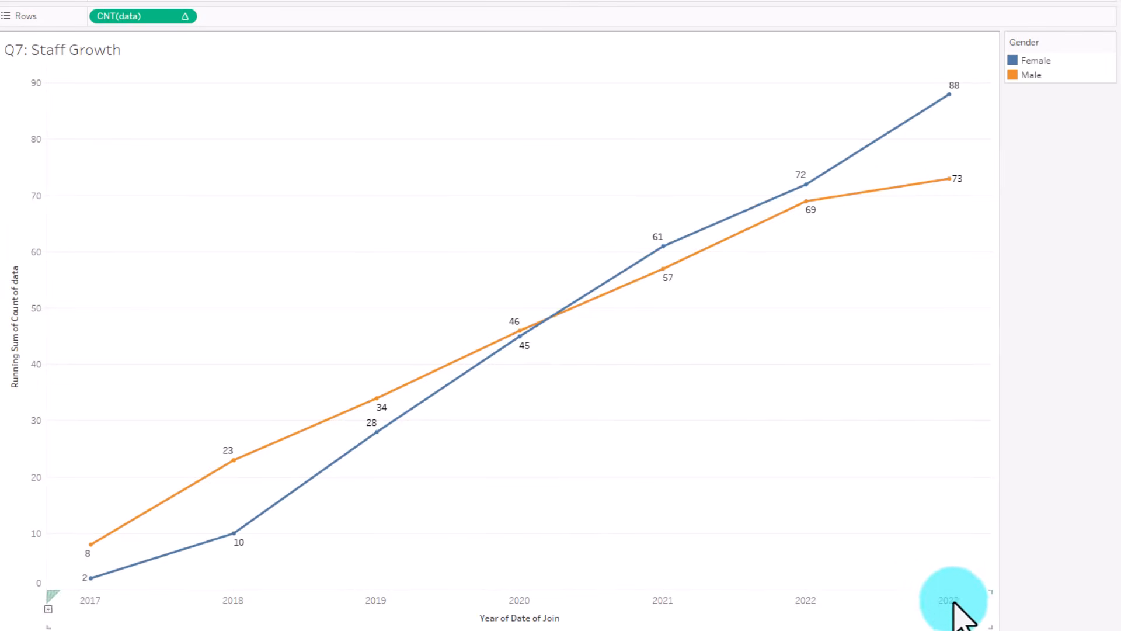
{"action": "mouse_move", "coordinate": [956, 187]}
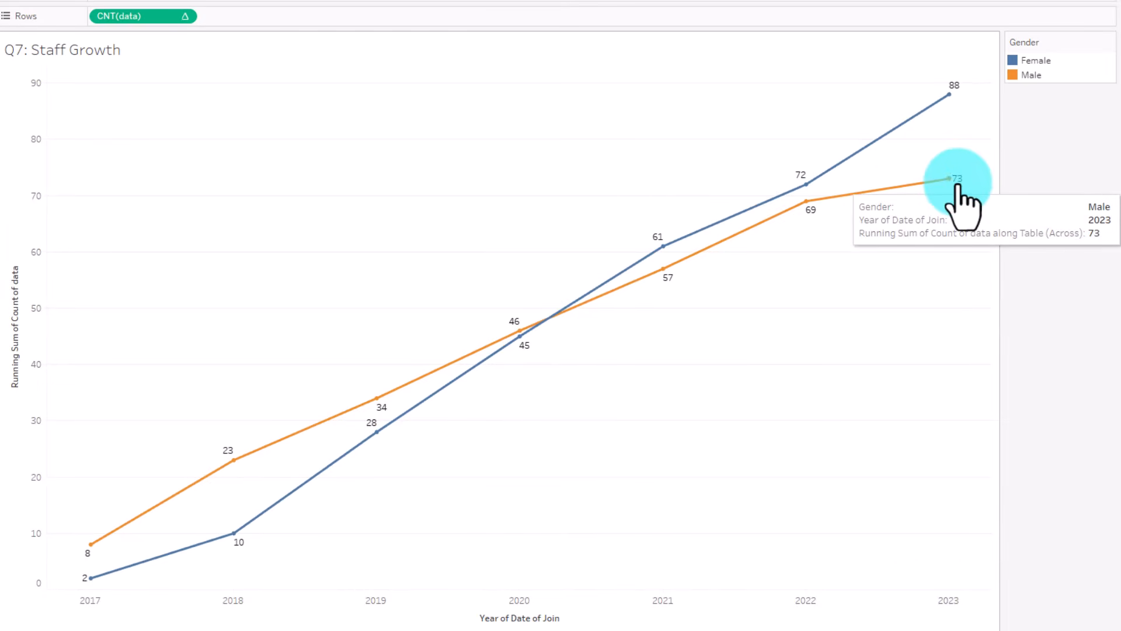
{"action": "mouse_move", "coordinate": [952, 93]}
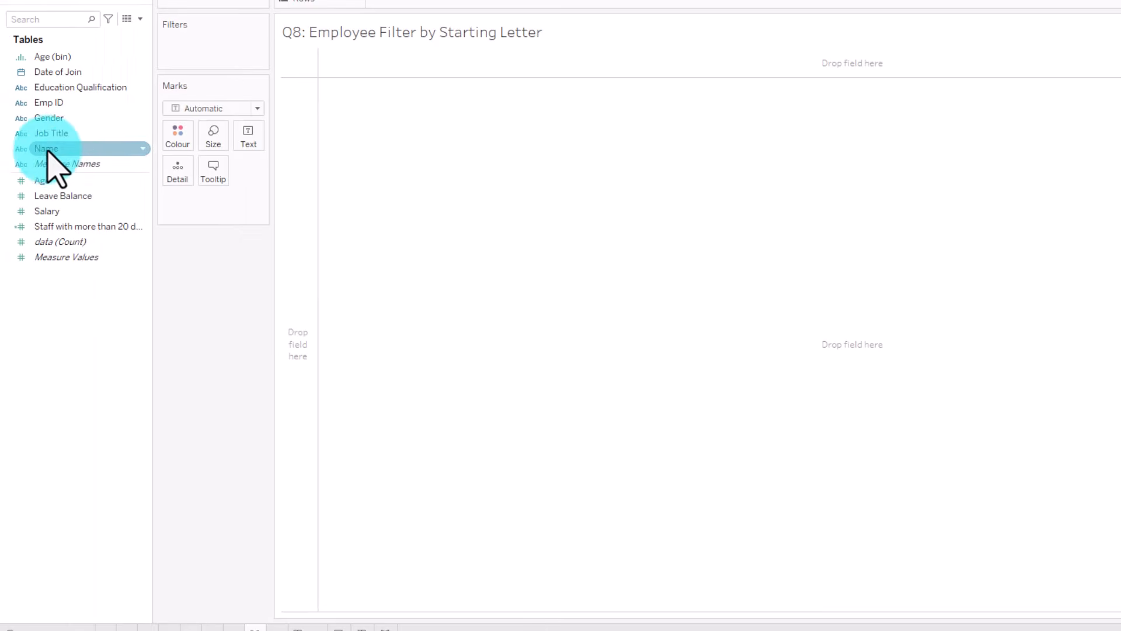
Build an employee table on Q8 with Emp ID, Name, Job Title, Gender, Leave Balance and Salary.
{"action": "left_click_drag", "start_coordinate": [47, 104], "coordinate": [301, 201]}
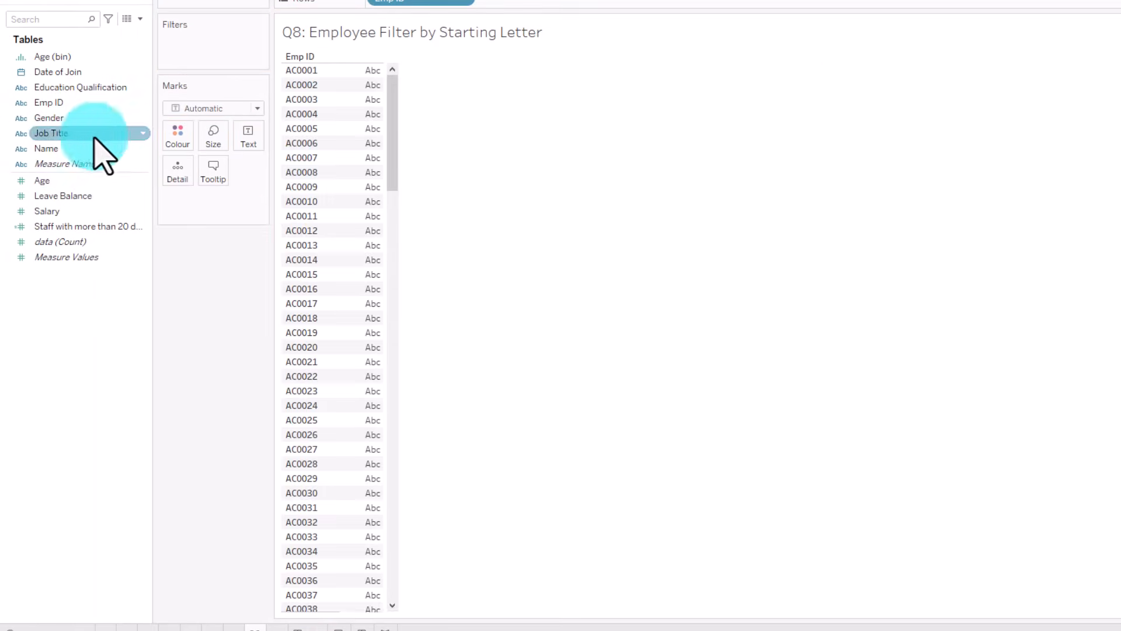
{"action": "left_click_drag", "start_coordinate": [68, 149], "coordinate": [570, 190]}
{"action": "left_click_drag", "start_coordinate": [61, 209], "coordinate": [625, 204]}
{"action": "left_click_drag", "start_coordinate": [64, 230], "coordinate": [635, 207]}
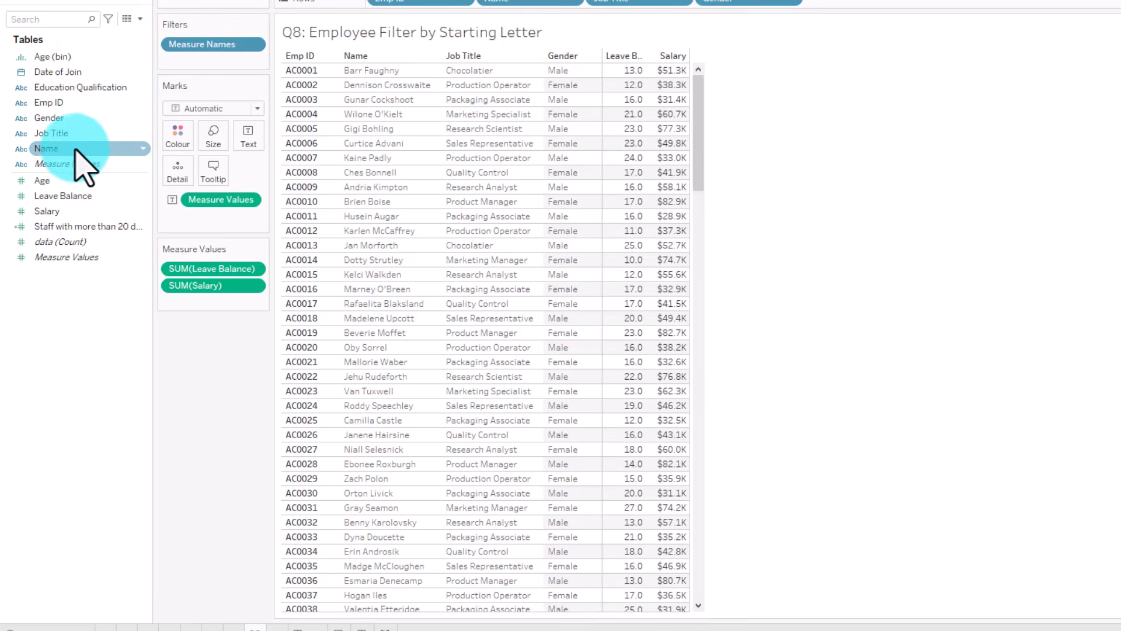
Add a Name filter shown beside the employee table and set its wildcard match to b.
{"action": "left_click_drag", "start_coordinate": [66, 150], "coordinate": [200, 58]}
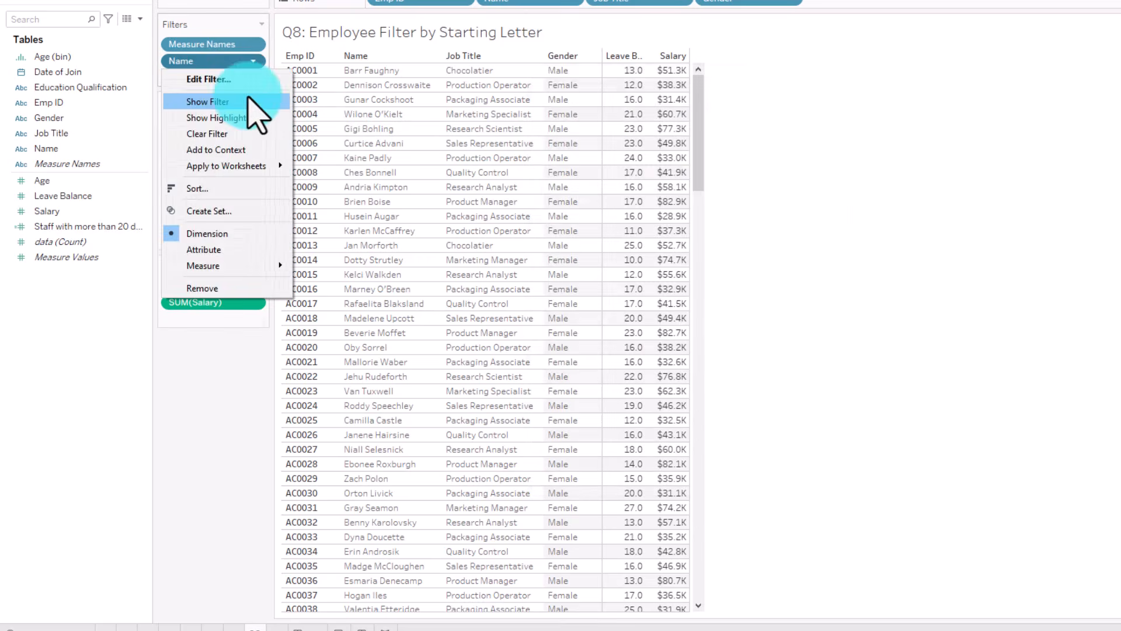
{"action": "left_click", "coordinate": [245, 104]}
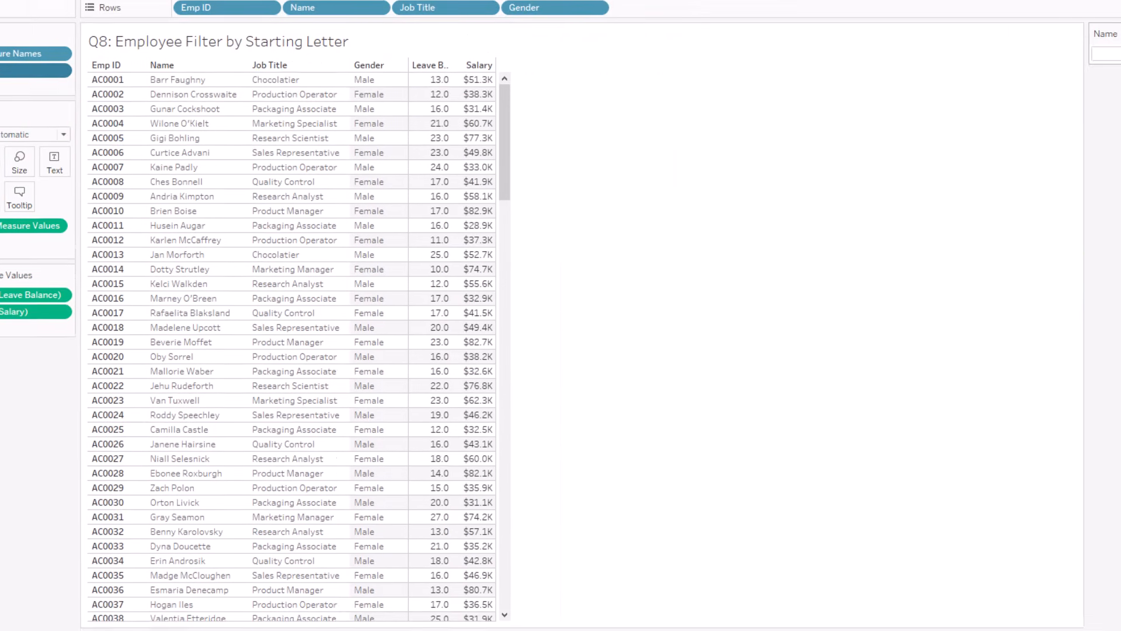
{"action": "left_click", "coordinate": [1108, 37]}
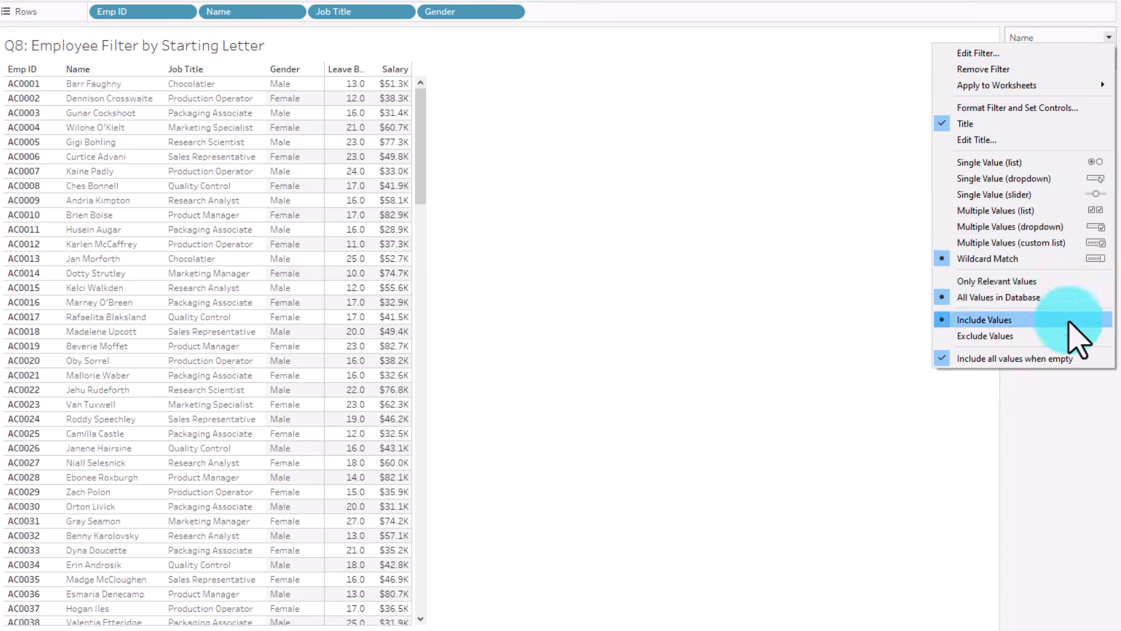
{"action": "left_click", "coordinate": [1104, 448]}
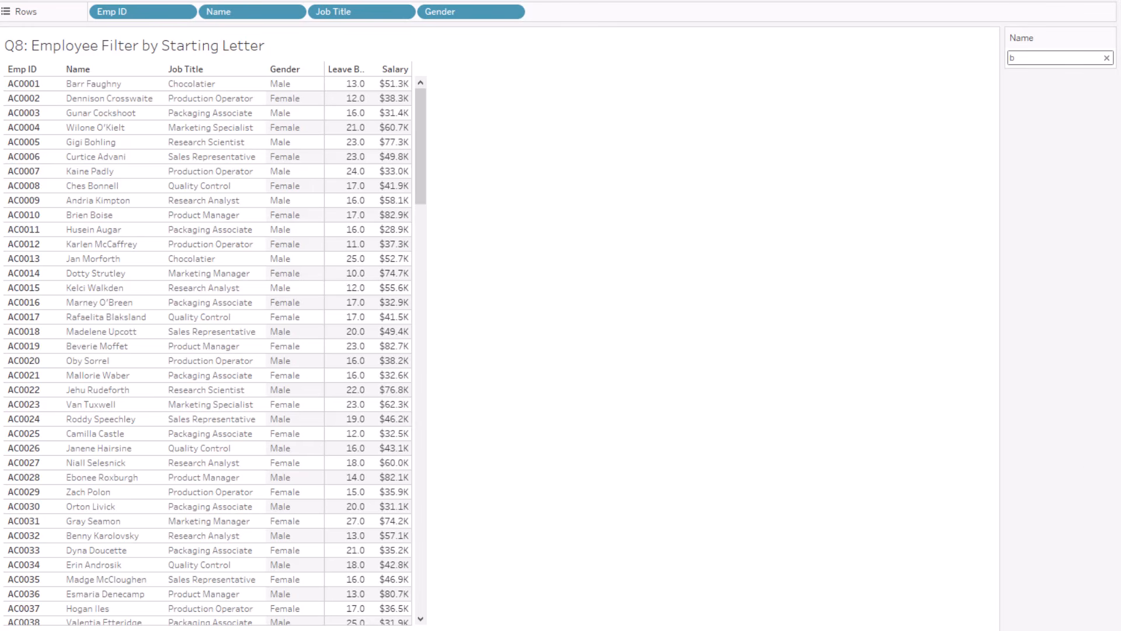
{"action": "key", "text": "Return"}
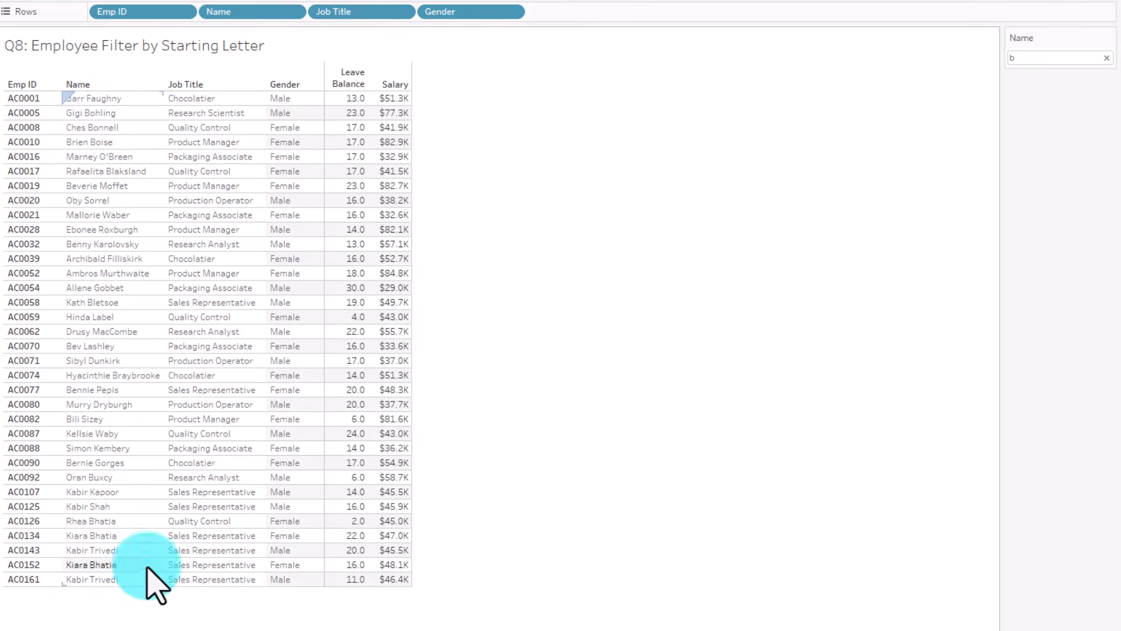
{"action": "mouse_move", "coordinate": [355, 333]}
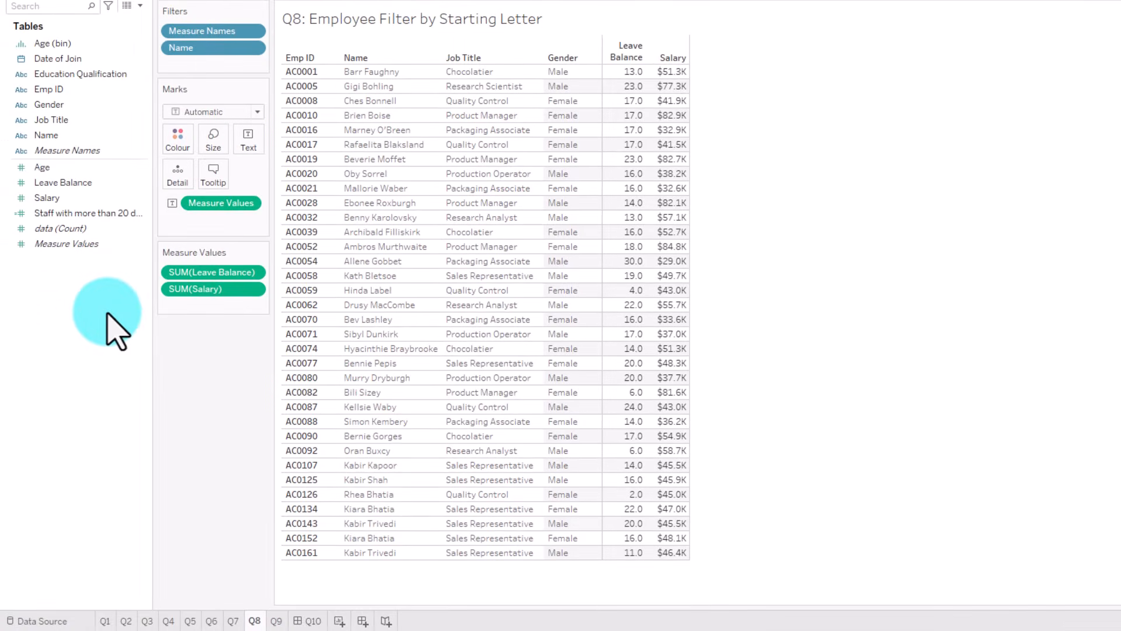
Create a calculated field named First Letter.
{"action": "right_click", "coordinate": [50, 276]}
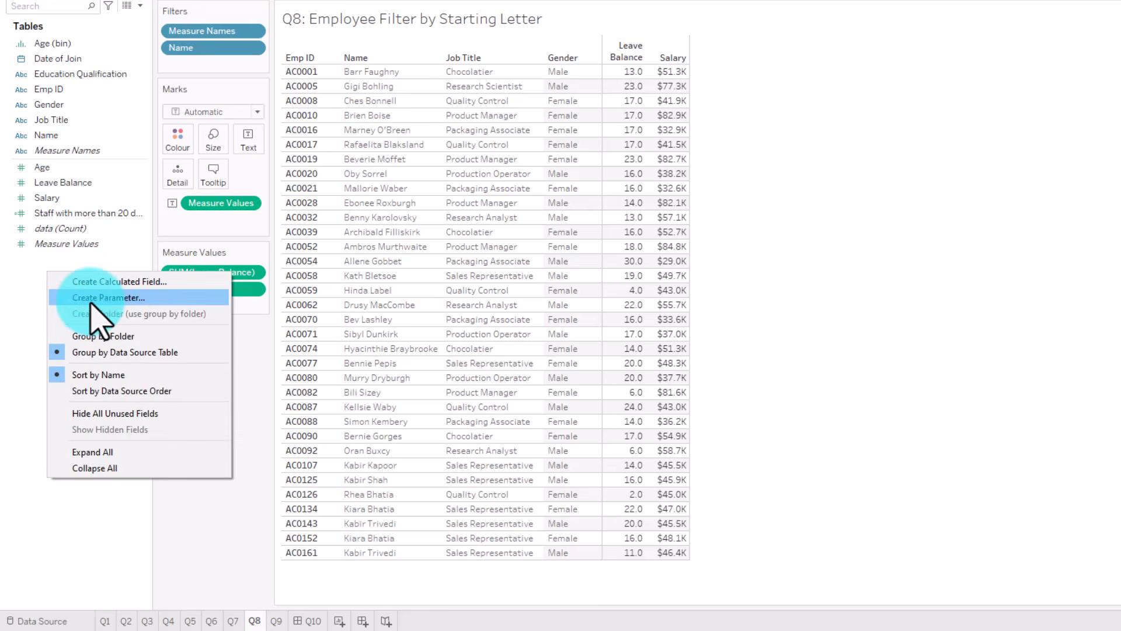
{"action": "left_click", "coordinate": [118, 282]}
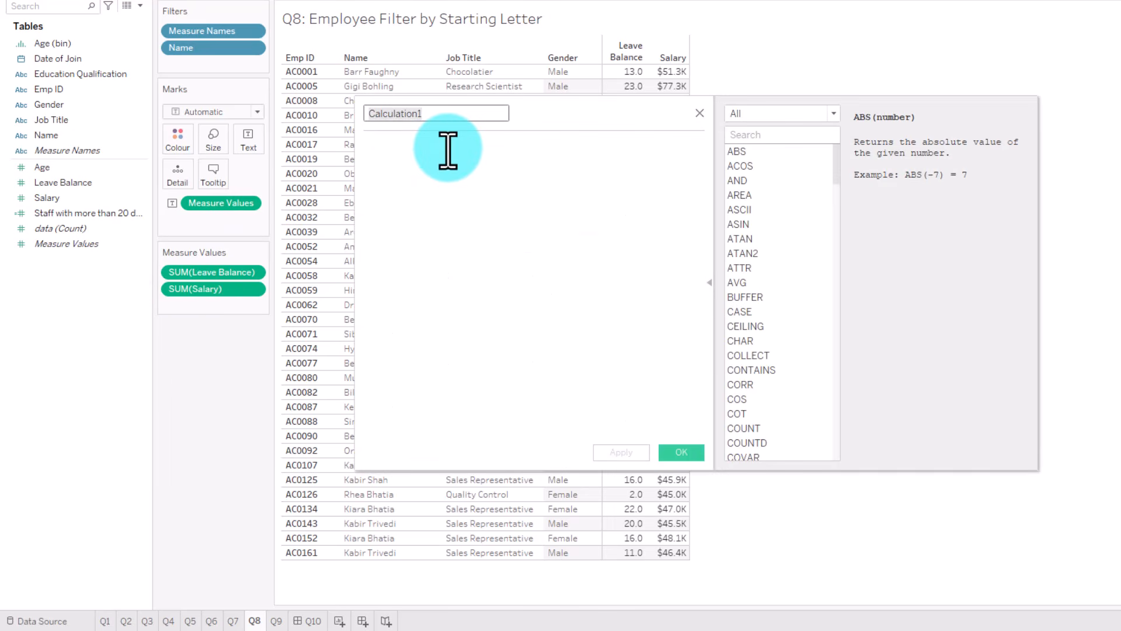
{"action": "type", "text": "First Letter"}
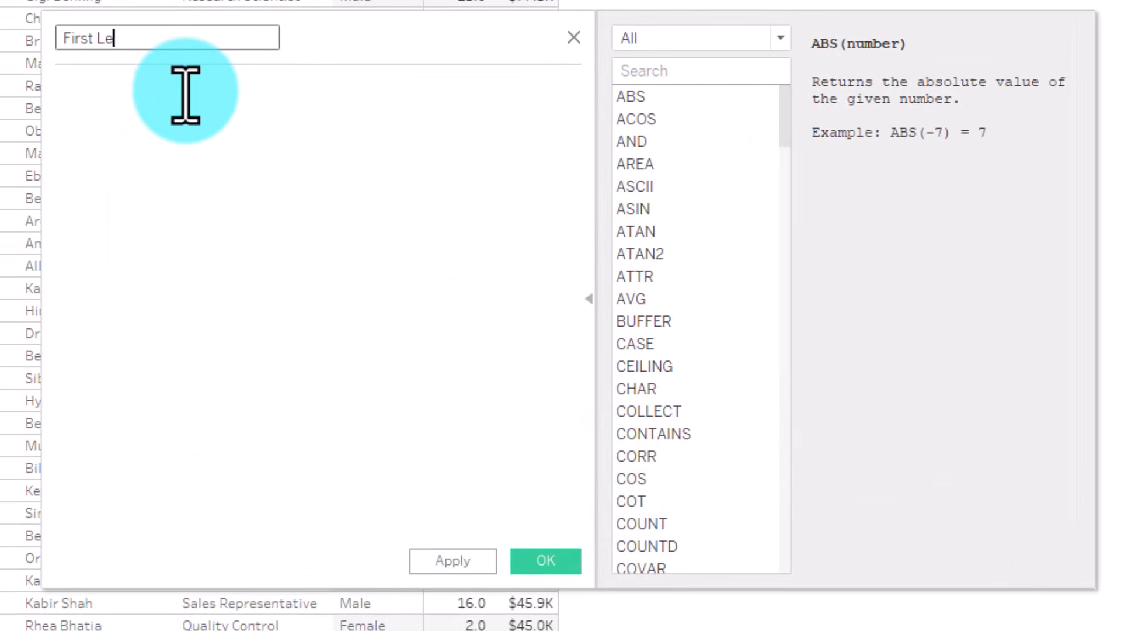
Define the First Letter field as LEFT([Name], 1) and save the calculation.
{"action": "left_click", "coordinate": [186, 93]}
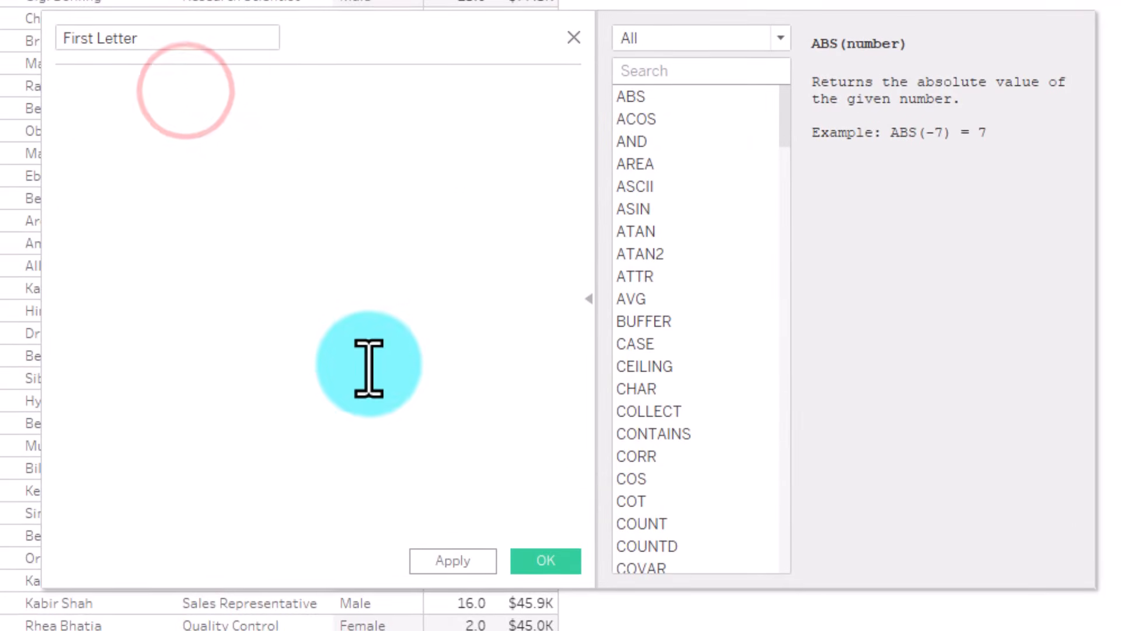
{"action": "mouse_move", "coordinate": [783, 103]}
{"action": "left_mouse_down"}
{"action": "mouse_move", "coordinate": [797, 182]}
{"action": "mouse_move", "coordinate": [781, 102]}
{"action": "mouse_move", "coordinate": [779, 208]}
{"action": "mouse_move", "coordinate": [788, 99]}
{"action": "left_mouse_up"}
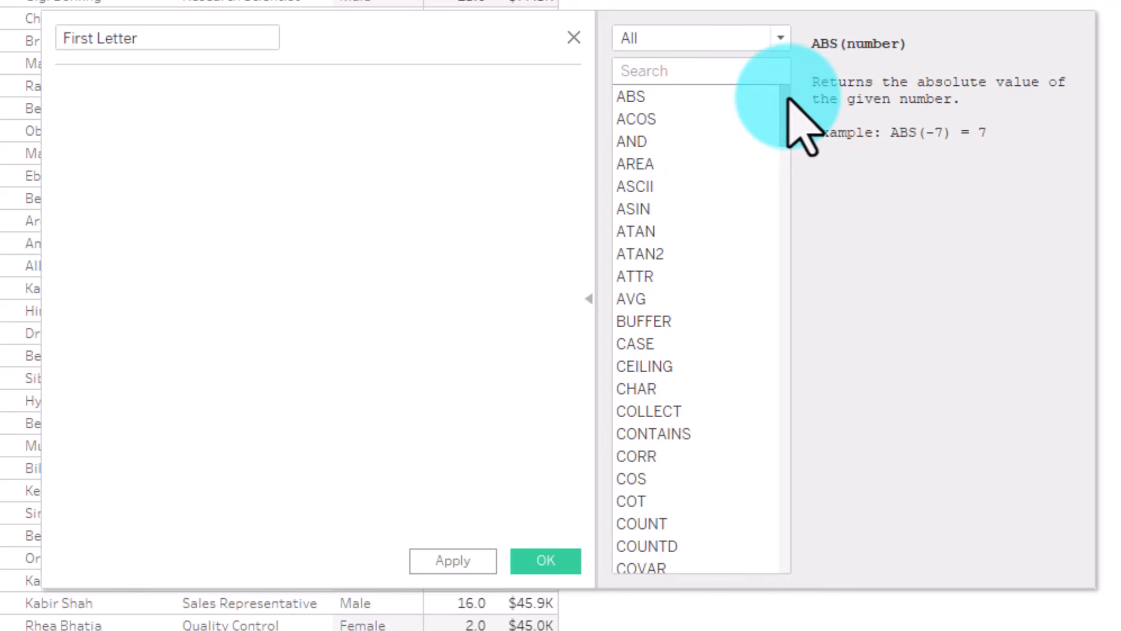
{"action": "left_click", "coordinate": [275, 100]}
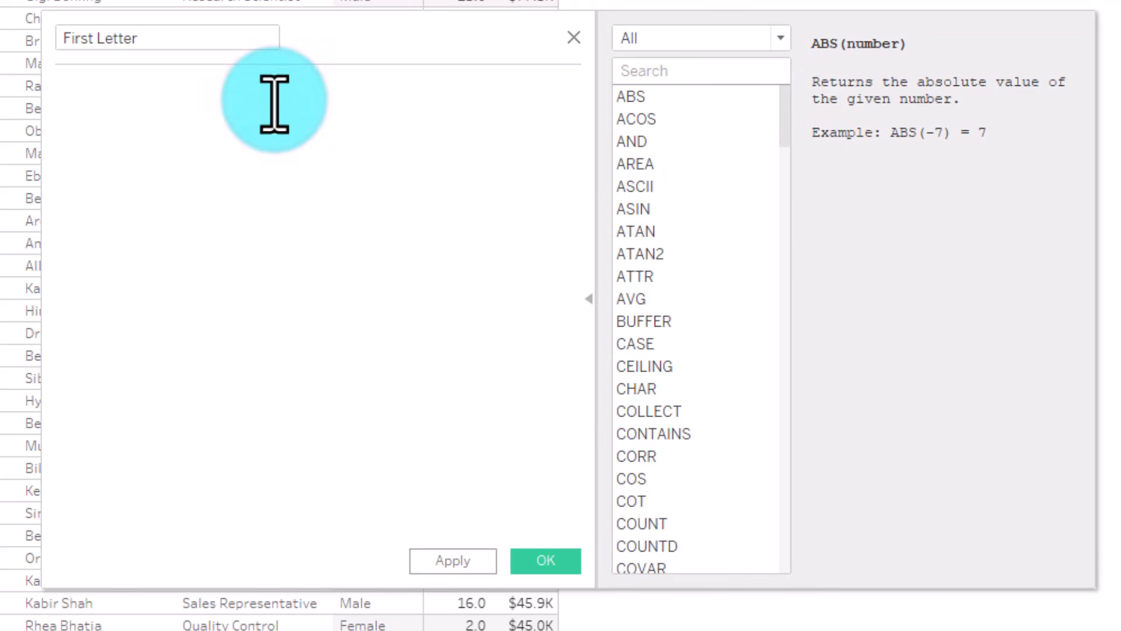
{"action": "type", "text": "lef"}
{"action": "key", "text": "Return"}
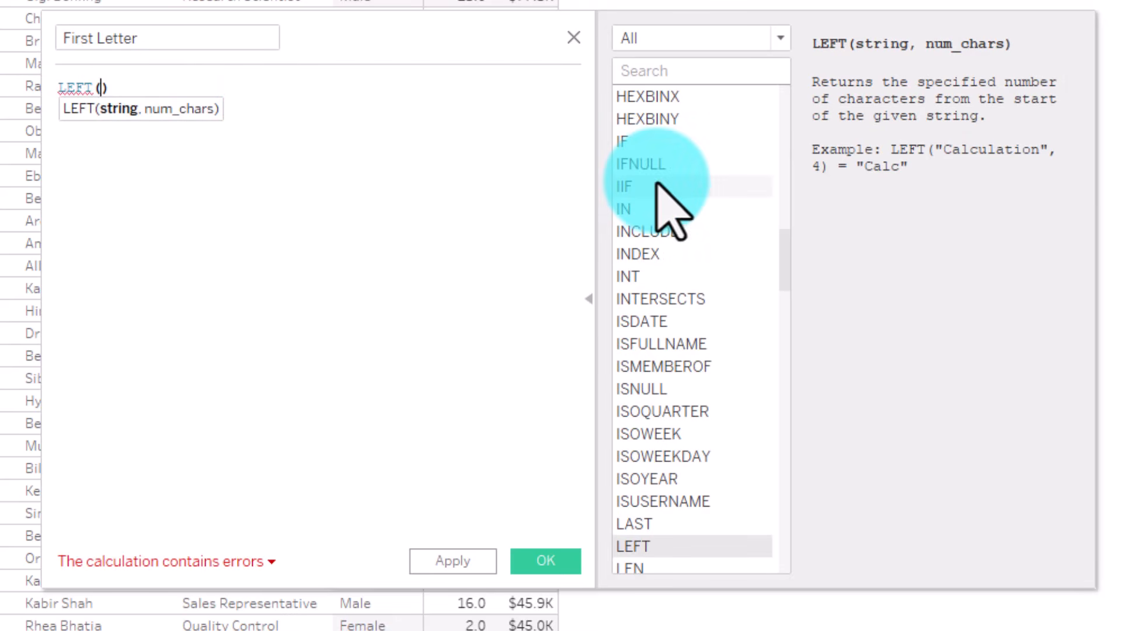
{"action": "type", "text": "nam"}
{"action": "key", "text": "Return"}
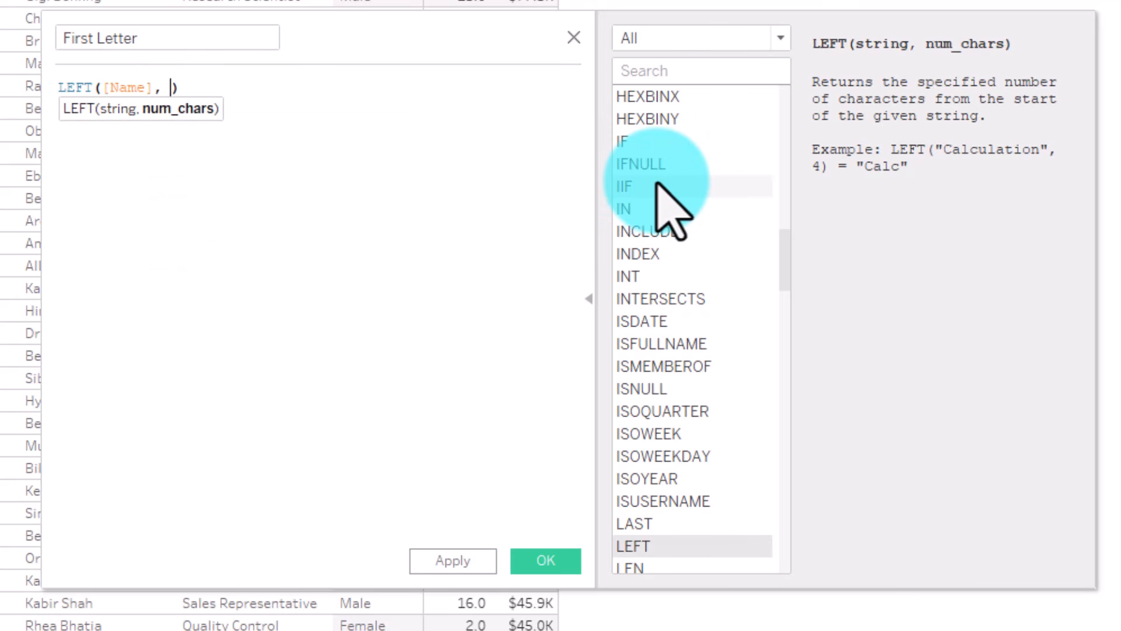
{"action": "left_click", "coordinate": [318, 99]}
{"action": "left_click", "coordinate": [55, 88]}
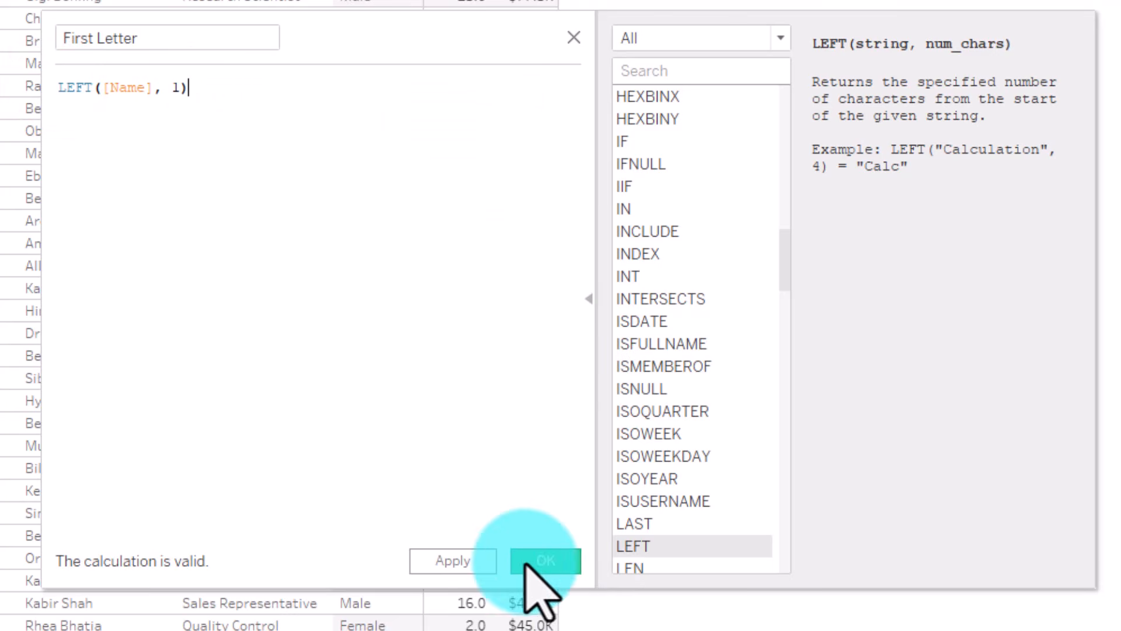
{"action": "left_click", "coordinate": [543, 562]}
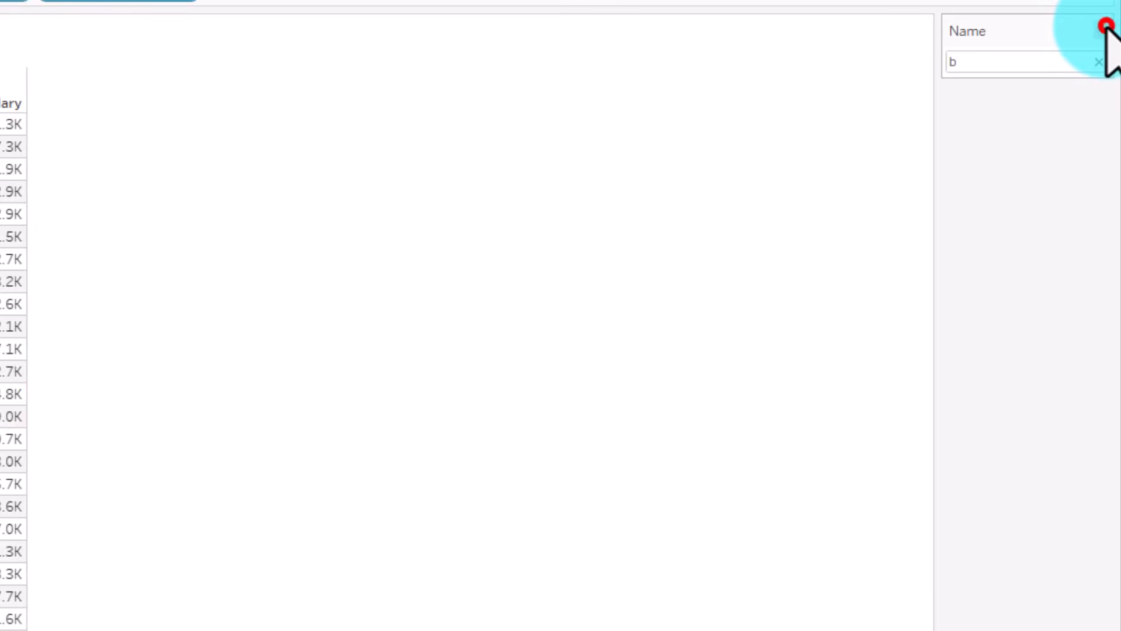
Replace the Name filter with a First Letter filter covering all letters, shown as a single value list.
{"action": "left_click", "coordinate": [1107, 27]}
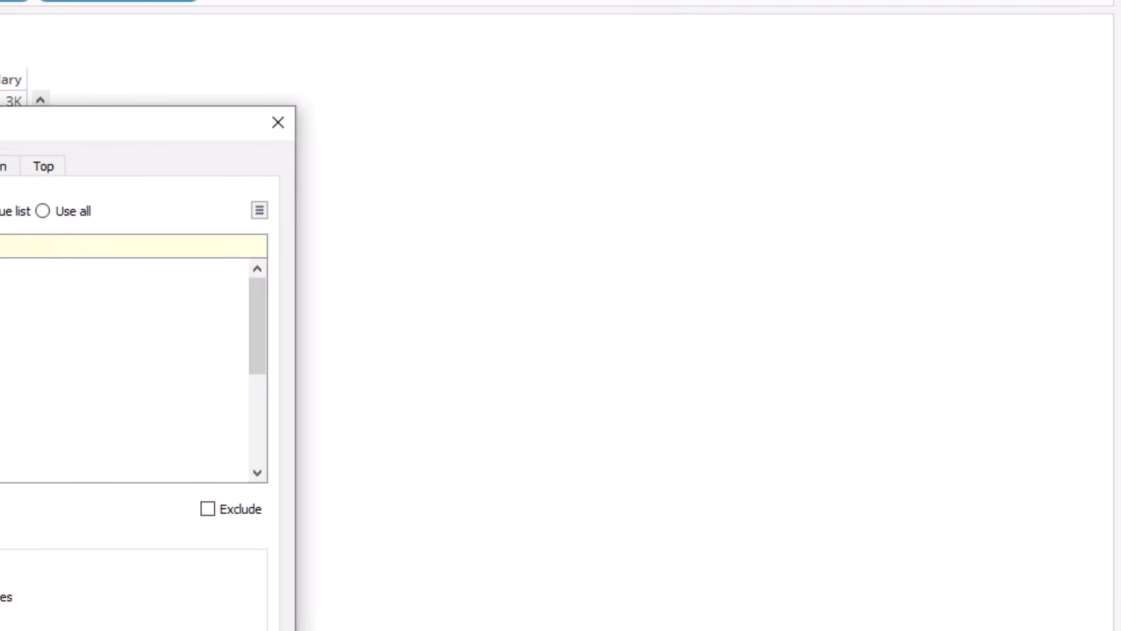
{"action": "key", "text": "Return"}
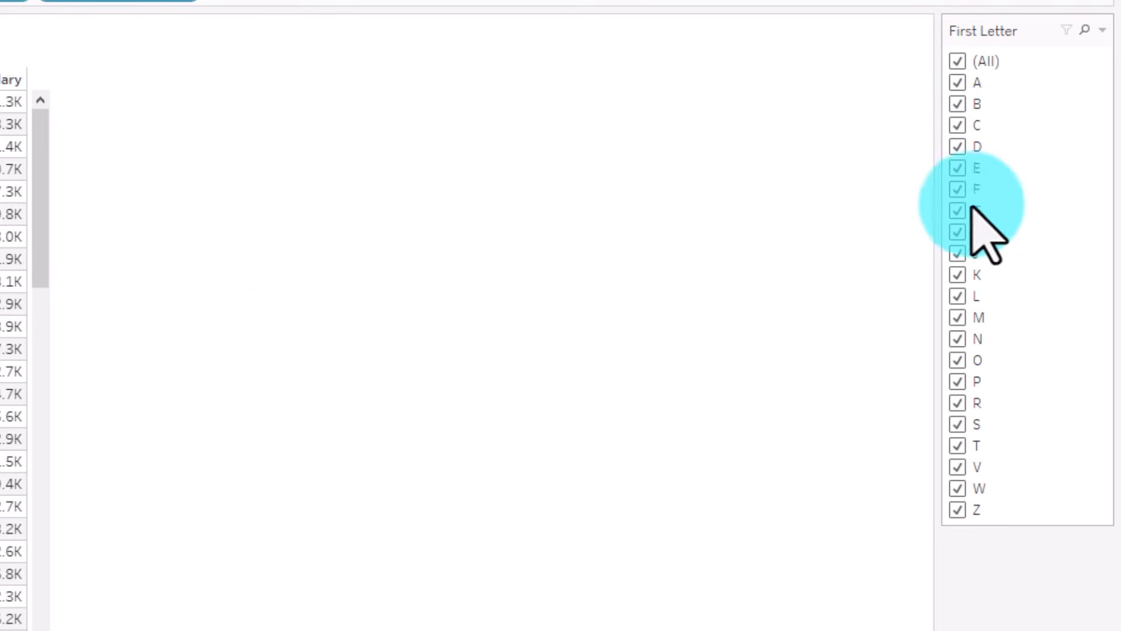
{"action": "left_click", "coordinate": [1102, 30]}
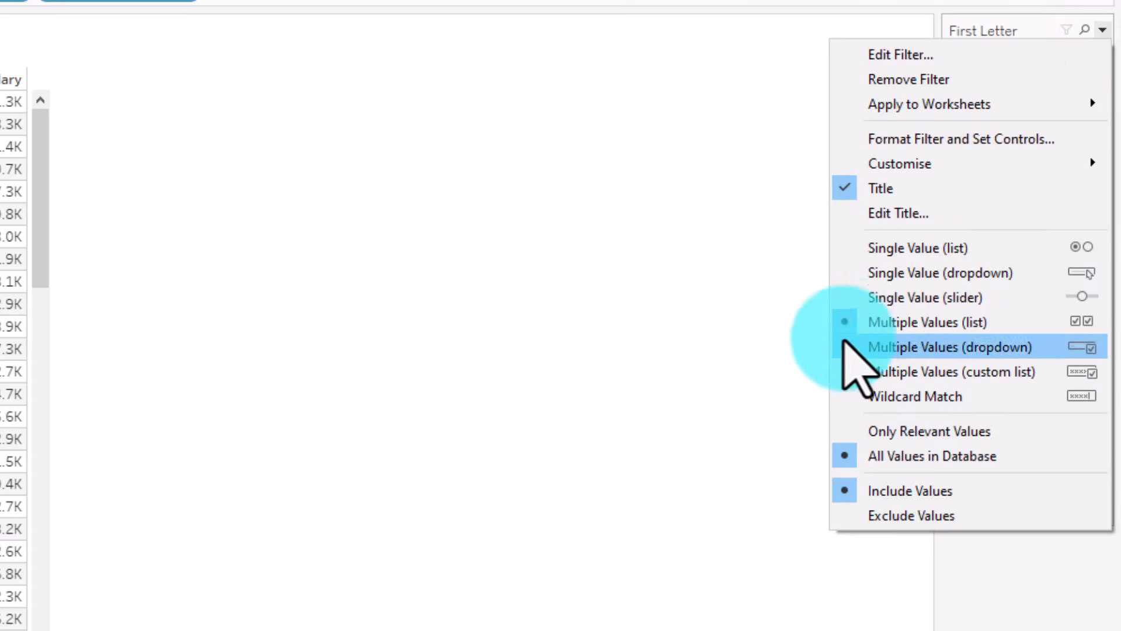
{"action": "left_click", "coordinate": [863, 248]}
Filter the employee table by the starting letters B, H, M and V in turn.
{"action": "left_click", "coordinate": [956, 101]}
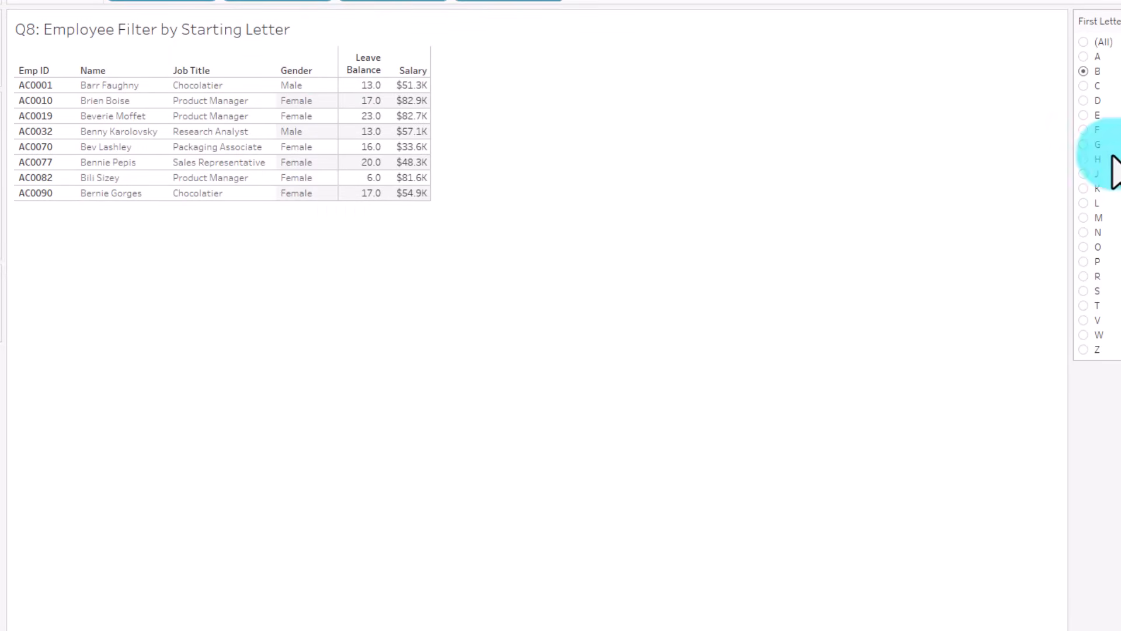
{"action": "left_click", "coordinate": [1083, 159]}
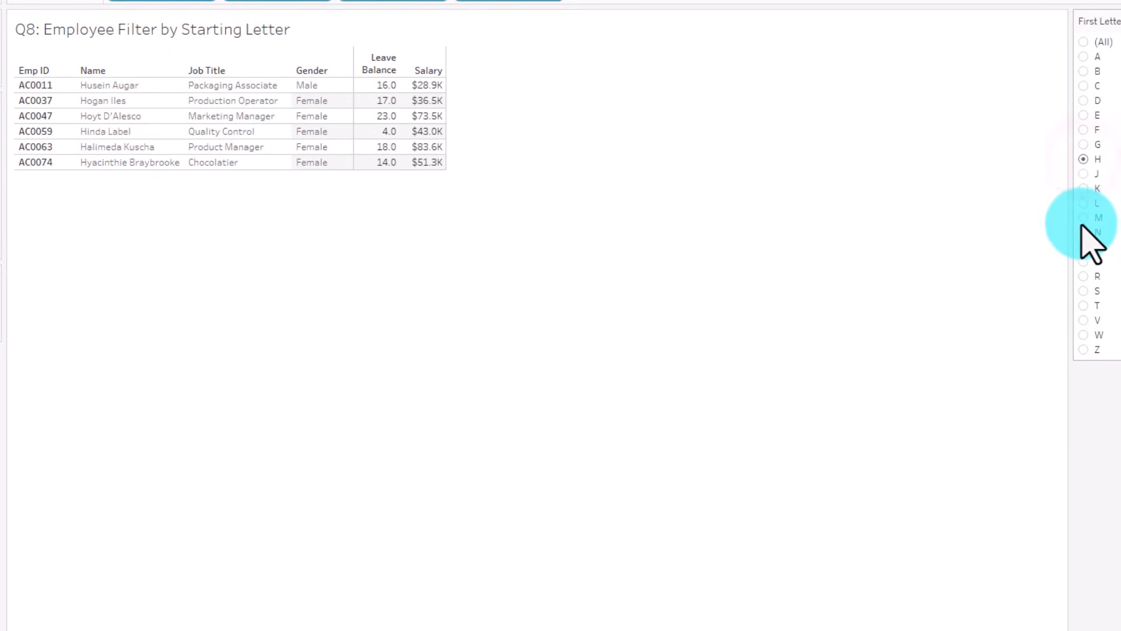
{"action": "left_click", "coordinate": [1083, 217]}
{"action": "left_click", "coordinate": [1084, 321]}
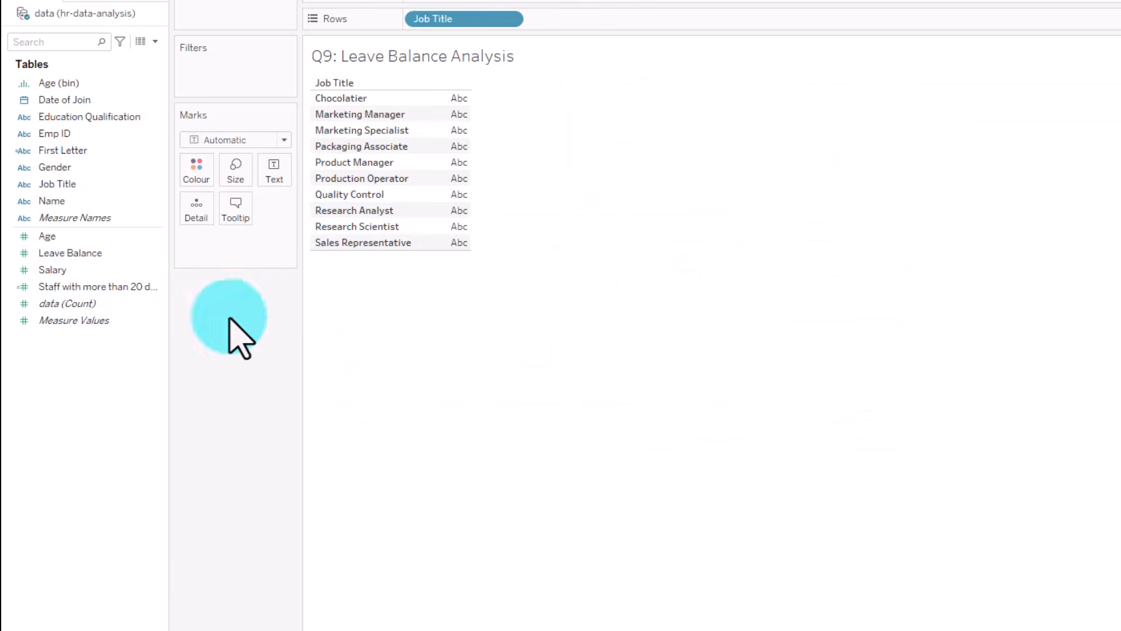
Add Leave Balance to the Q9 job title table and aggregate it as an average.
{"action": "left_click", "coordinate": [94, 308]}
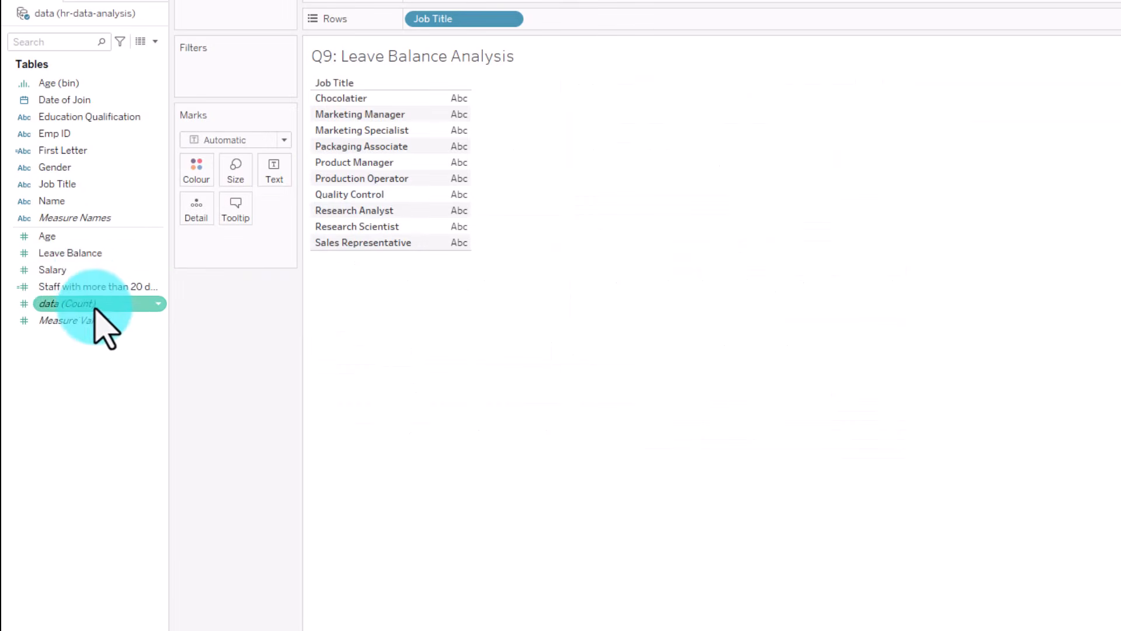
{"action": "left_click_drag", "start_coordinate": [71, 252], "coordinate": [457, 190]}
{"action": "mouse_move", "coordinate": [452, 125]}
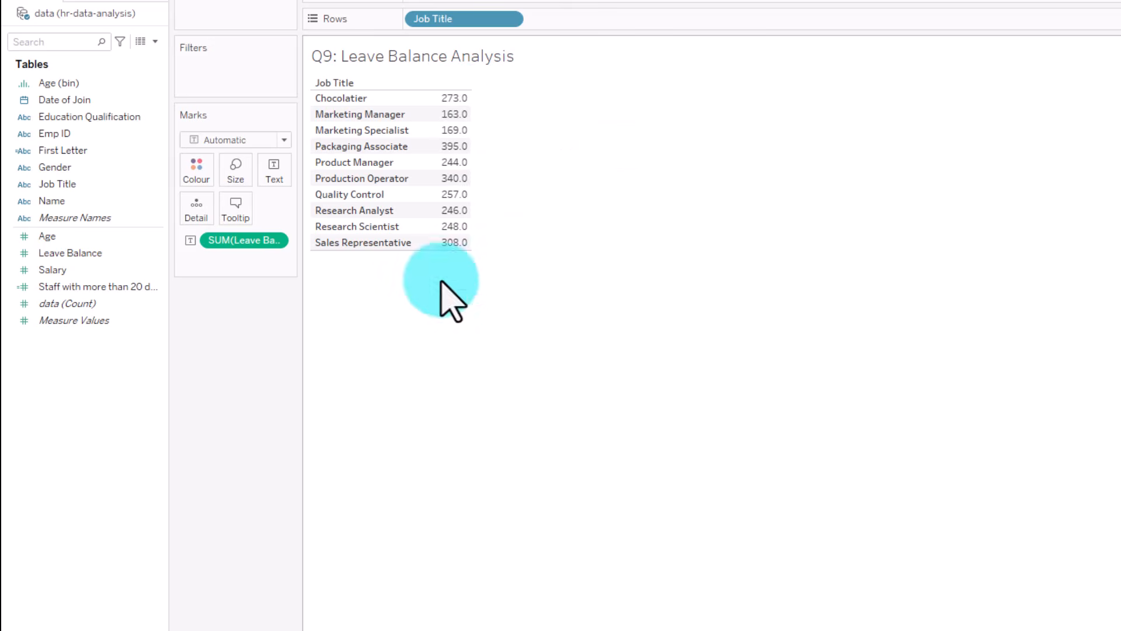
{"action": "left_click", "coordinate": [275, 239]}
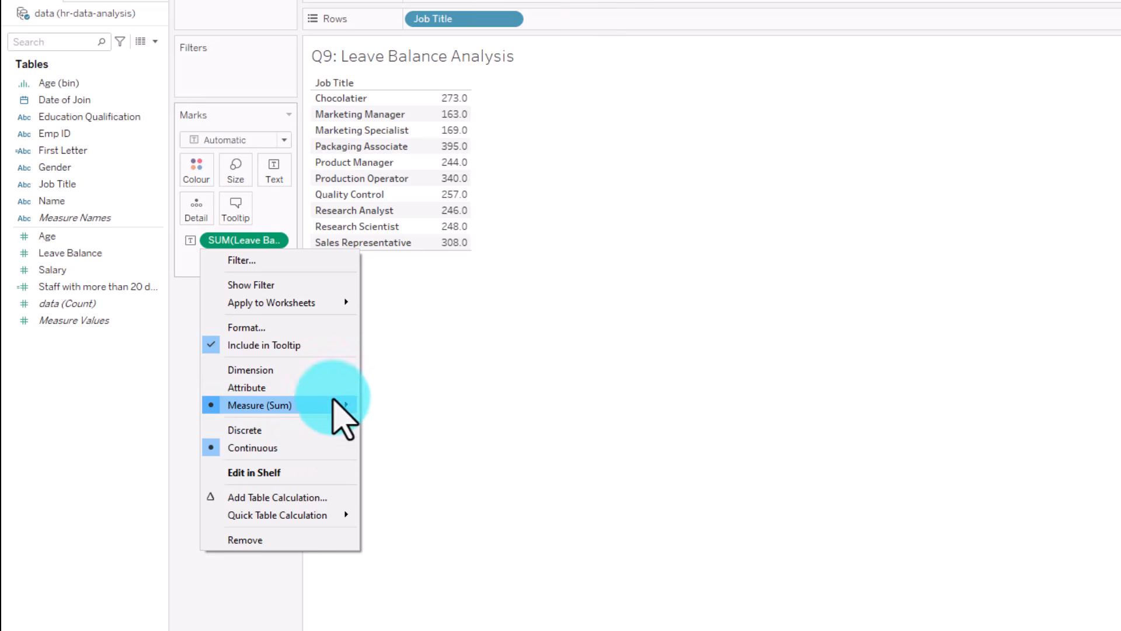
{"action": "mouse_move", "coordinate": [339, 409]}
{"action": "left_click", "coordinate": [433, 426]}
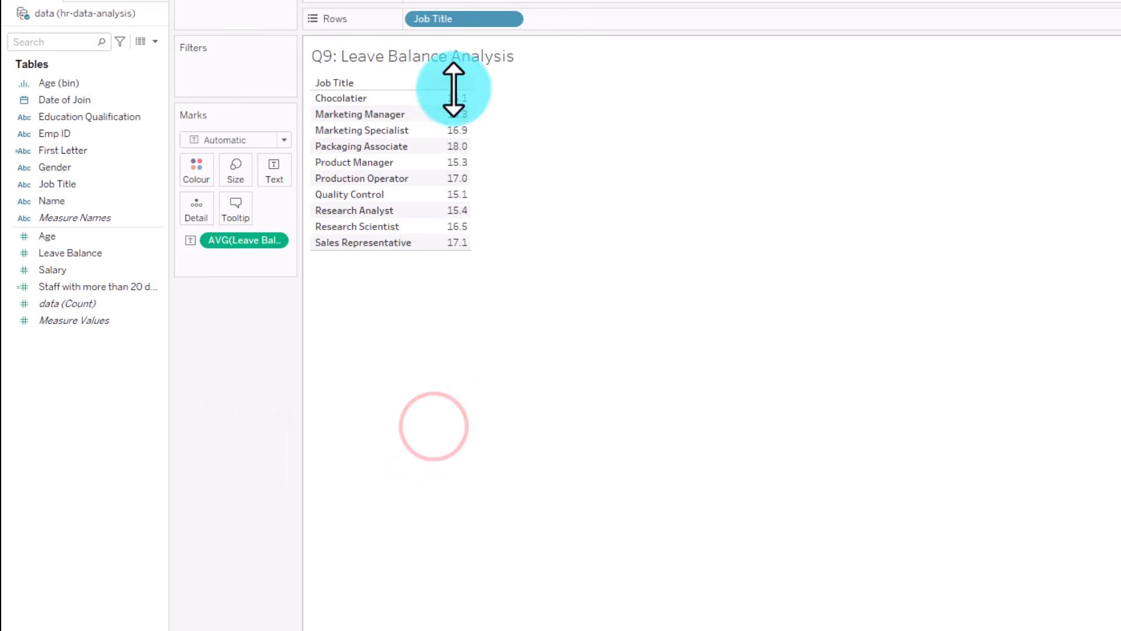
Add the Staff with more than 20 days field to the Q9 table beside the average leave balance.
{"action": "mouse_move", "coordinate": [452, 101]}
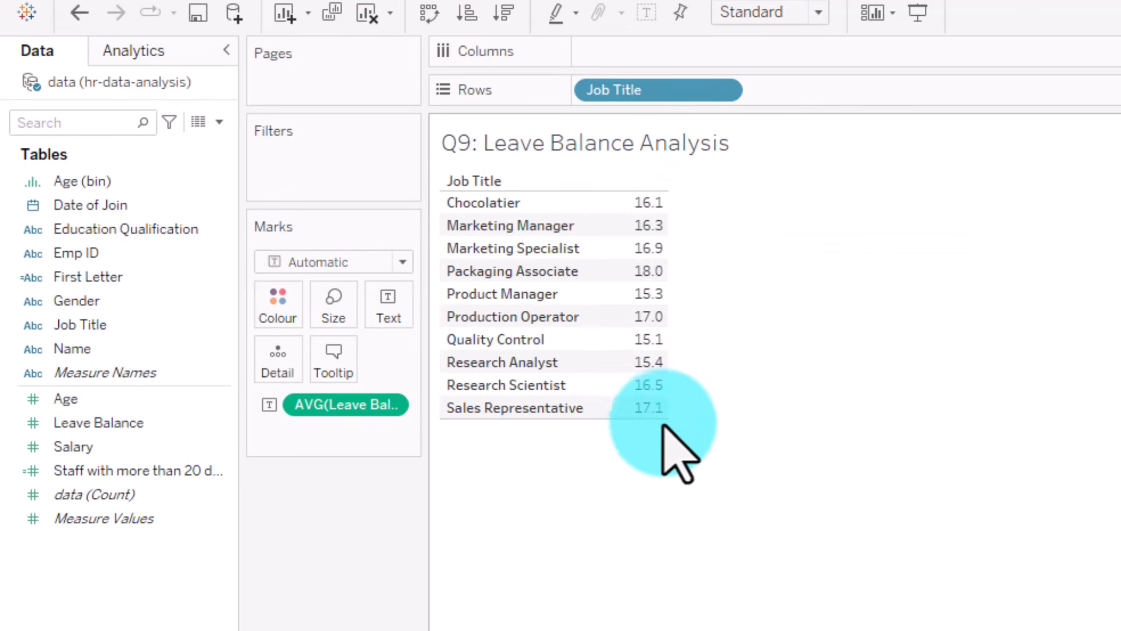
{"action": "mouse_move", "coordinate": [653, 414]}
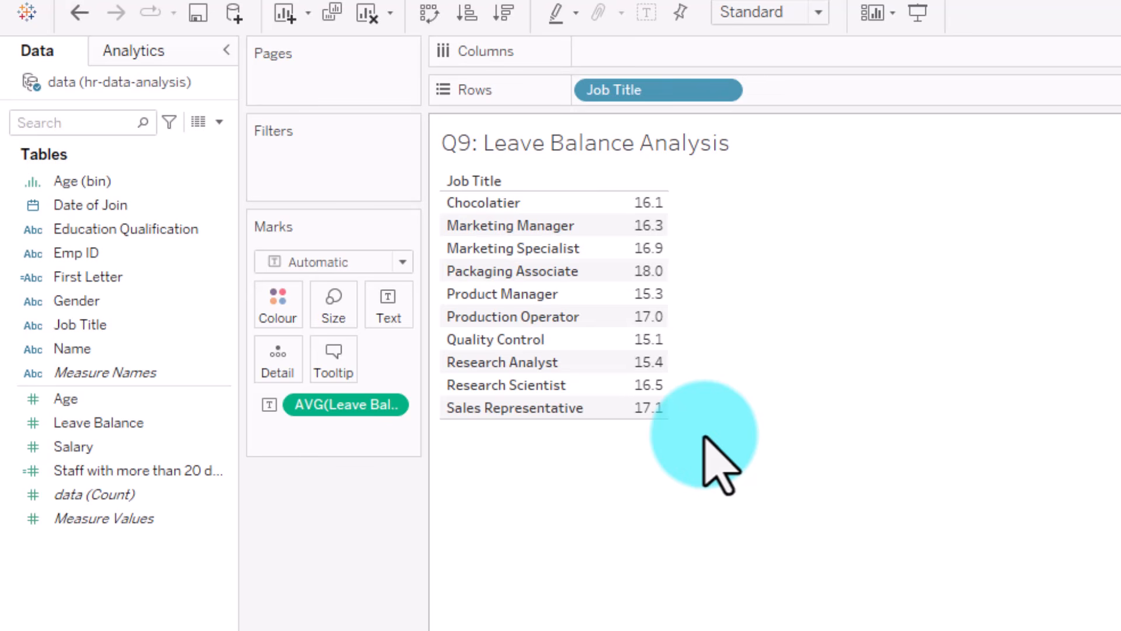
{"action": "left_click", "coordinate": [169, 470]}
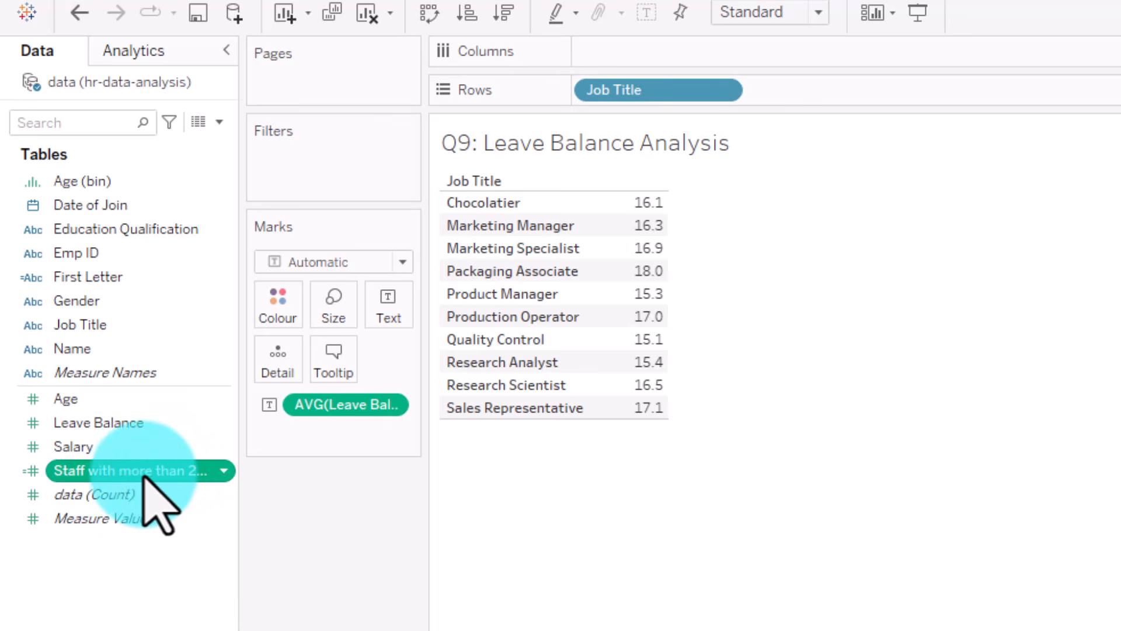
{"action": "left_click_drag", "start_coordinate": [142, 473], "coordinate": [664, 350]}
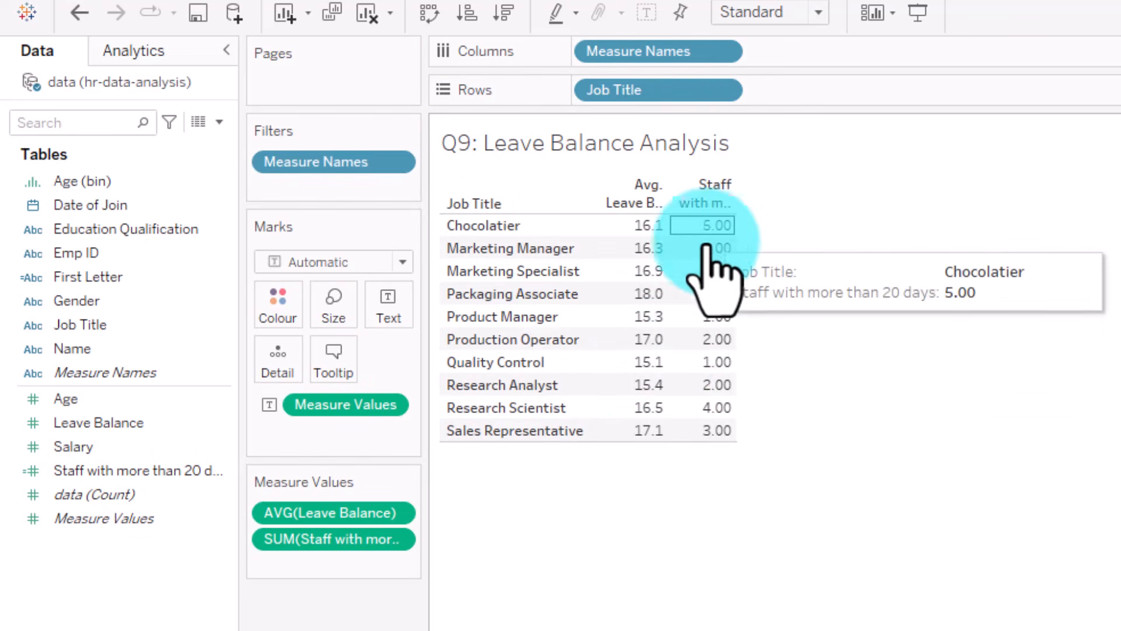
Examine the formula behind the Staff with more than 20 days field and close it without changes.
{"action": "right_click", "coordinate": [187, 471]}
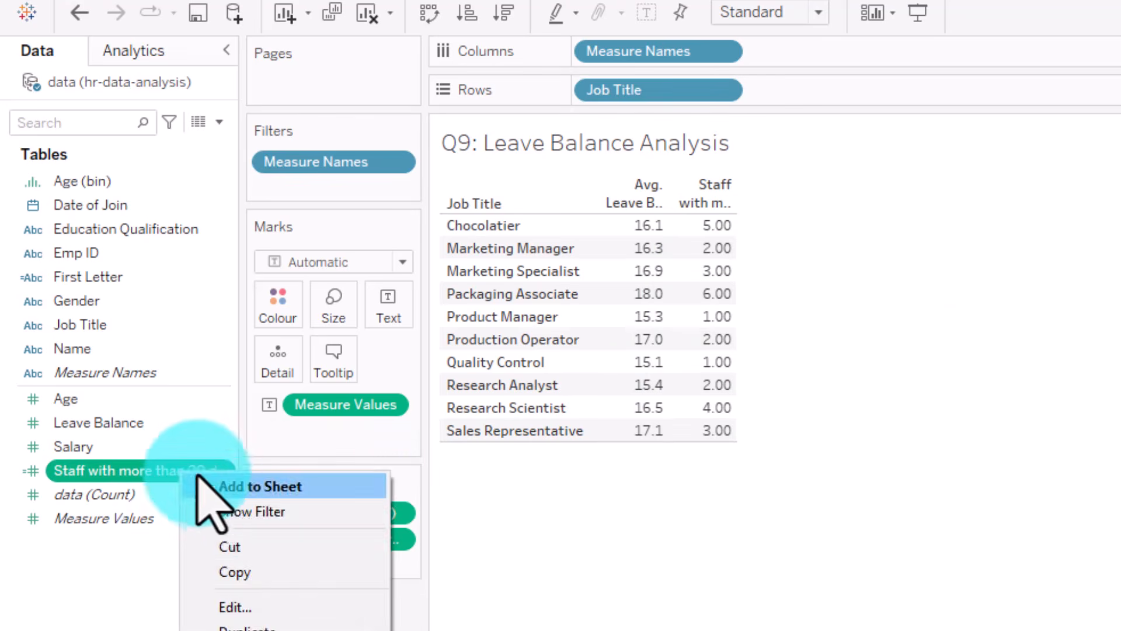
{"action": "left_click", "coordinate": [236, 608]}
{"action": "left_click_drag", "start_coordinate": [1009, 338], "coordinate": [538, 333]}
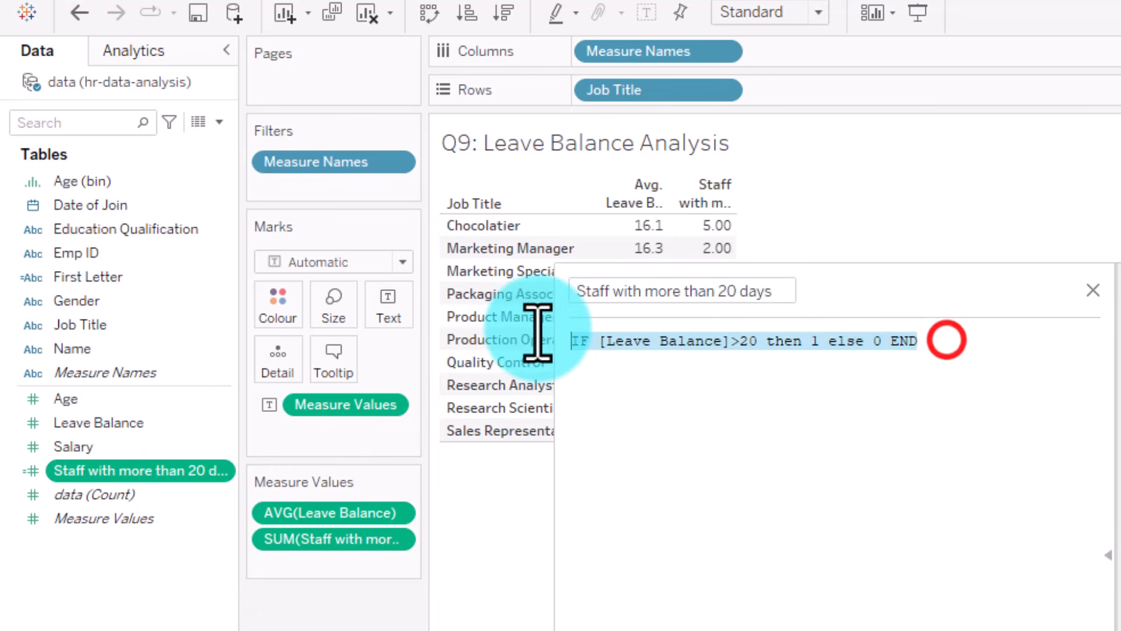
{"action": "left_click", "coordinate": [696, 429]}
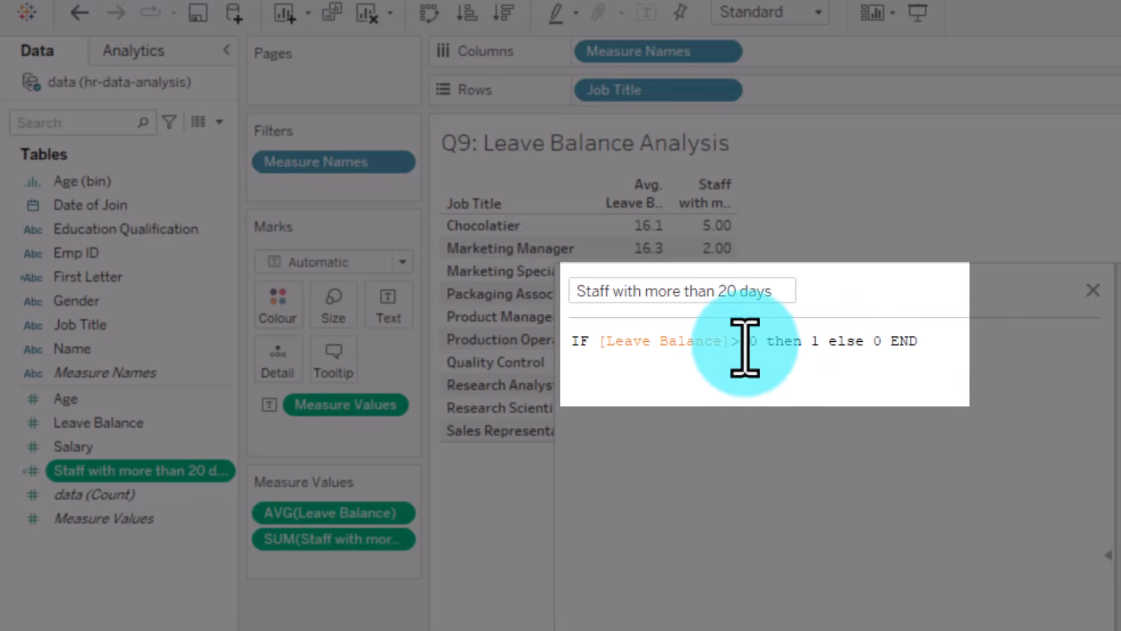
{"action": "double_click", "coordinate": [812, 341]}
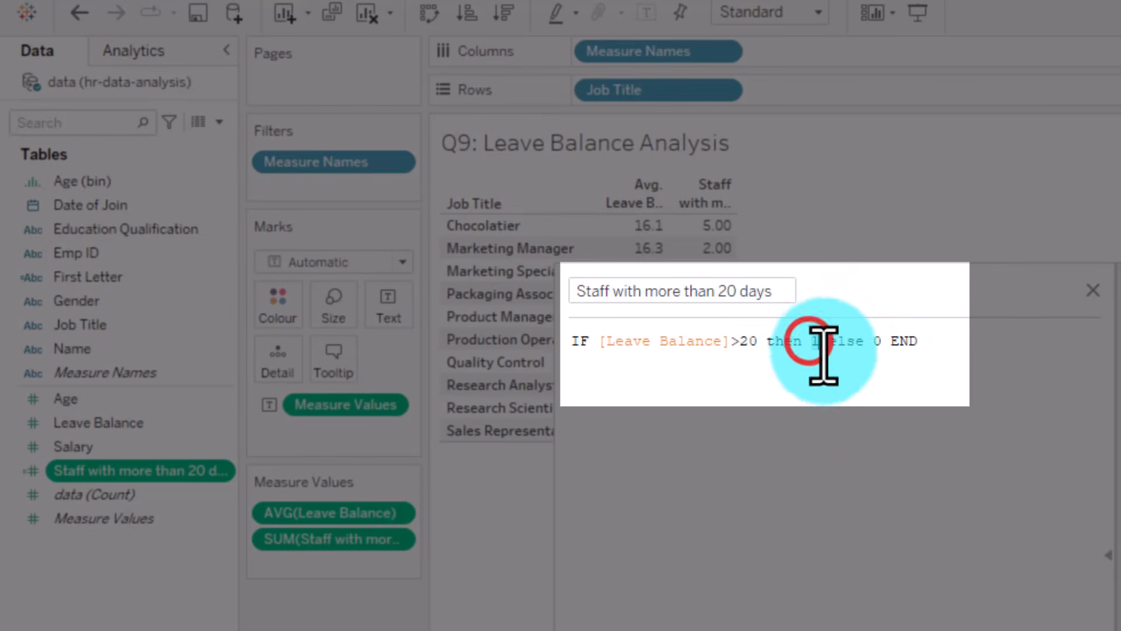
{"action": "left_click_drag", "start_coordinate": [868, 344], "coordinate": [568, 340]}
{"action": "double_click", "coordinate": [894, 343]}
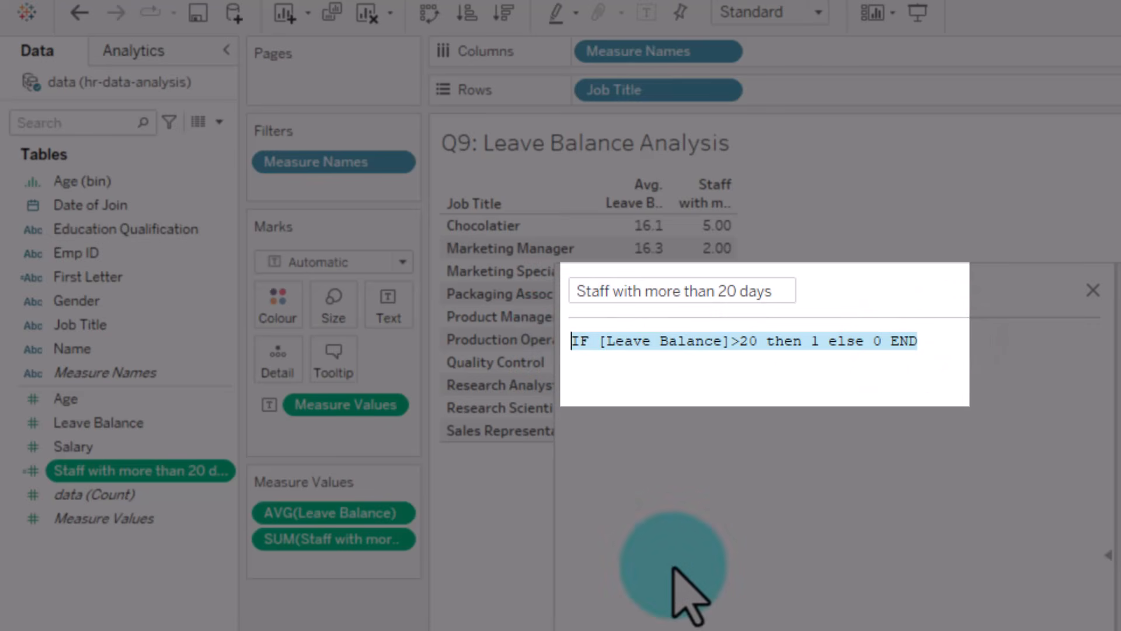
{"action": "left_click", "coordinate": [885, 464]}
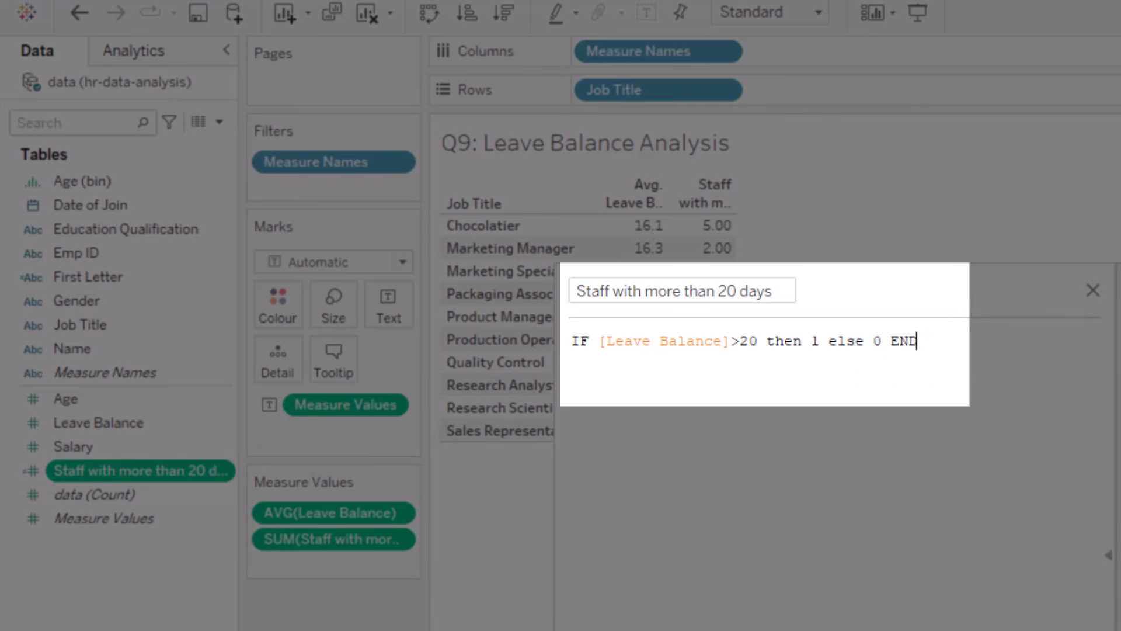
{"action": "left_click", "coordinate": [1093, 290]}
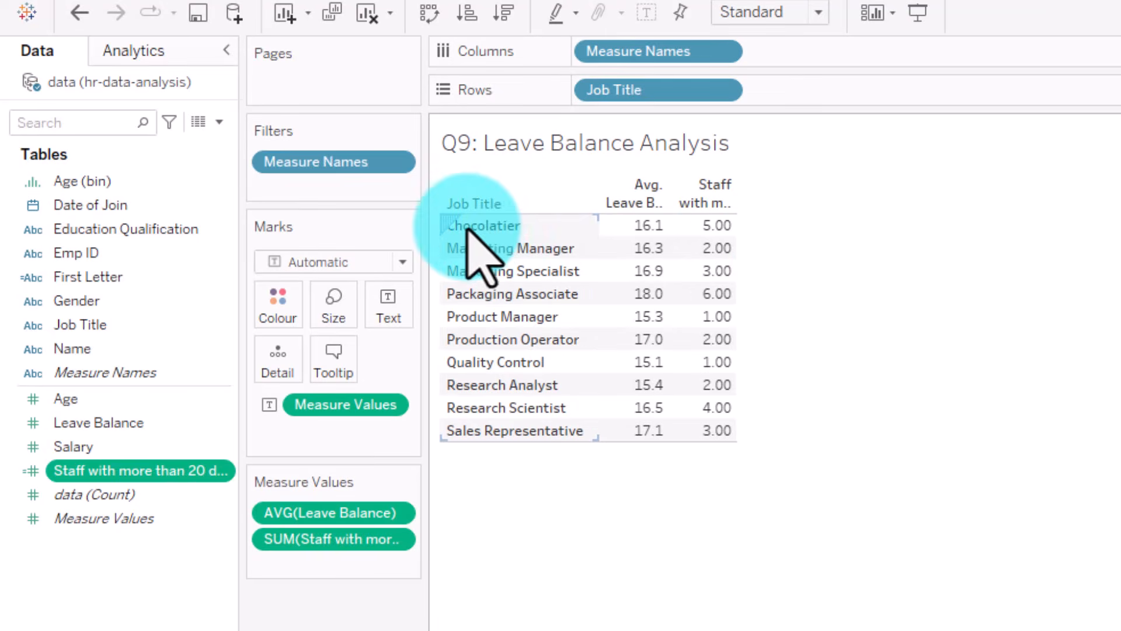
Split the leave balance table's columns by Gender, placed ahead of the measure names.
{"action": "mouse_move", "coordinate": [718, 234]}
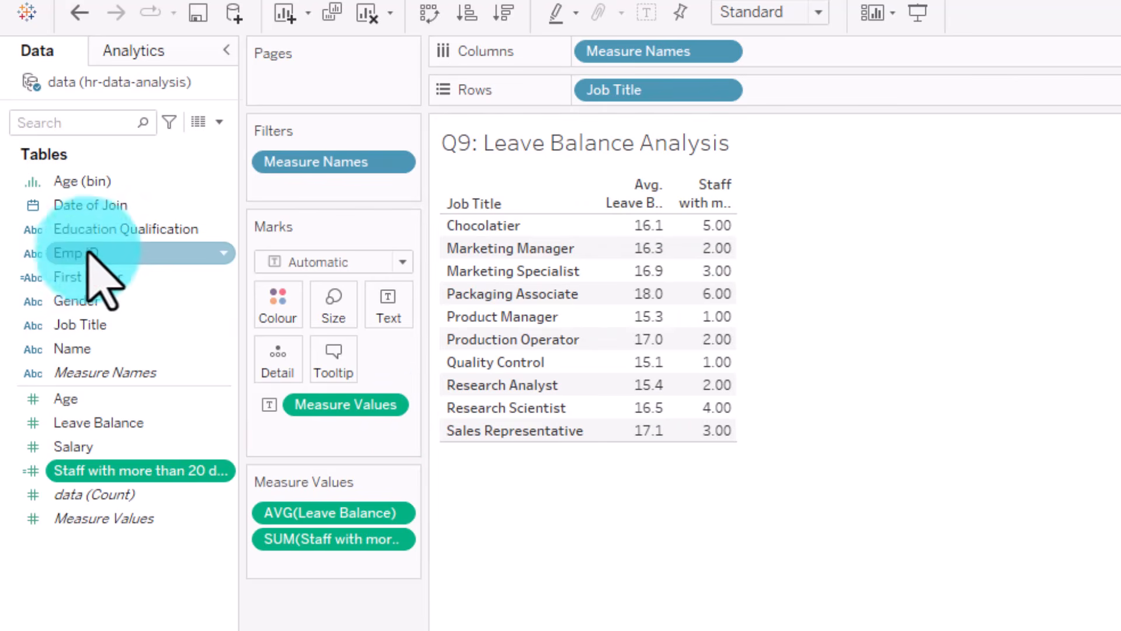
{"action": "left_click_drag", "start_coordinate": [71, 302], "coordinate": [585, 47]}
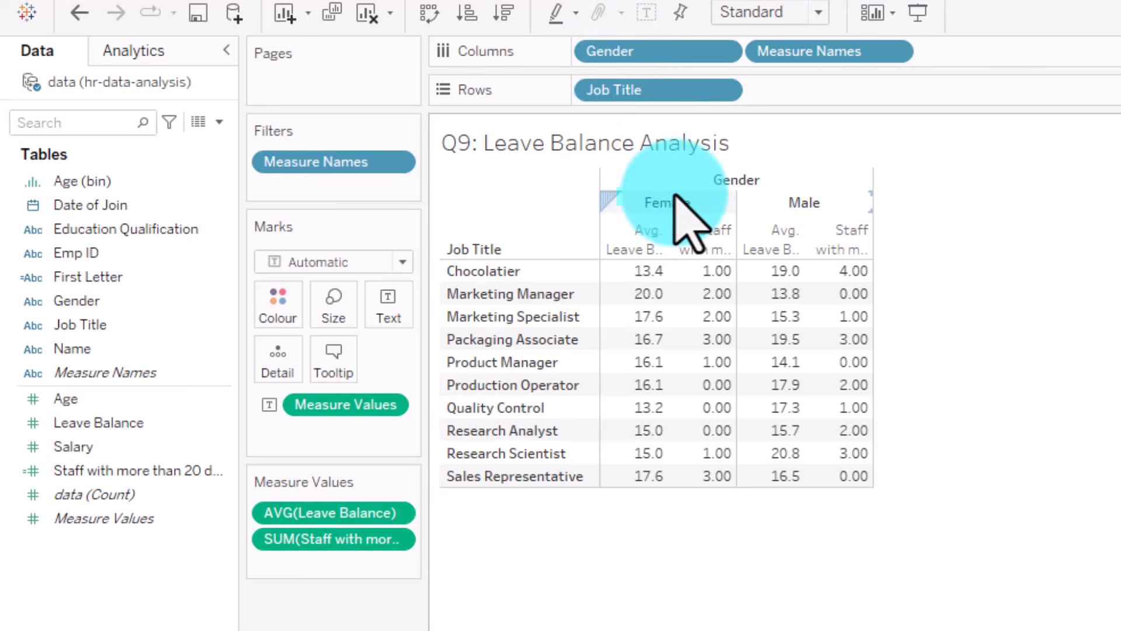
{"action": "mouse_move", "coordinate": [841, 400]}
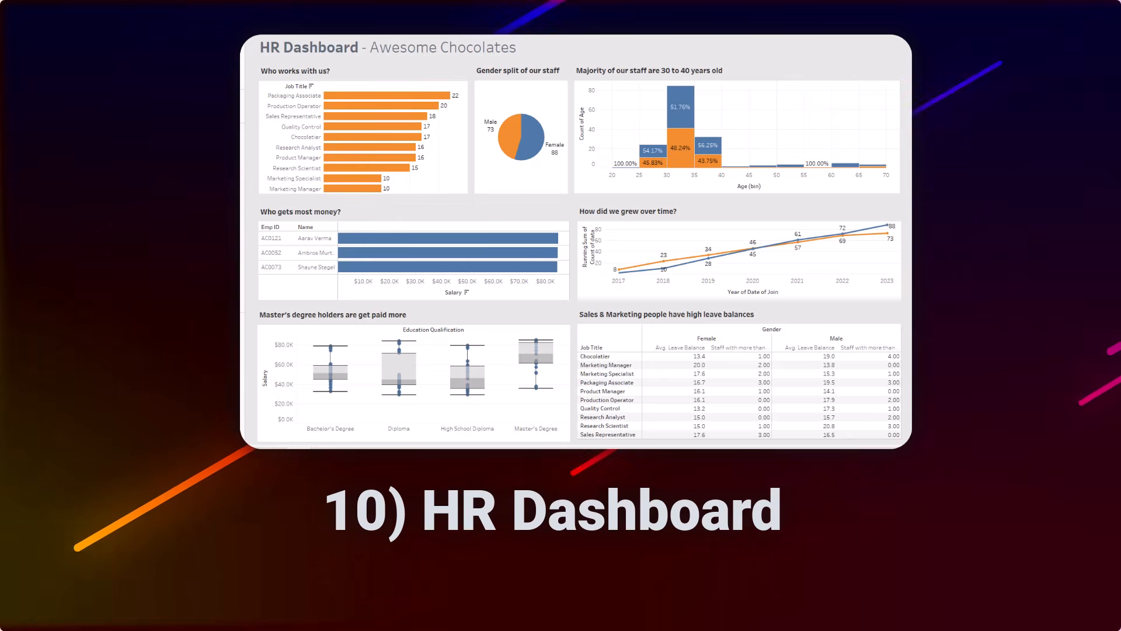
Create a dashboard named Q10 and set its fixed size to PowerPoint (1600 x 900).
{"action": "left_click", "coordinate": [371, 616]}
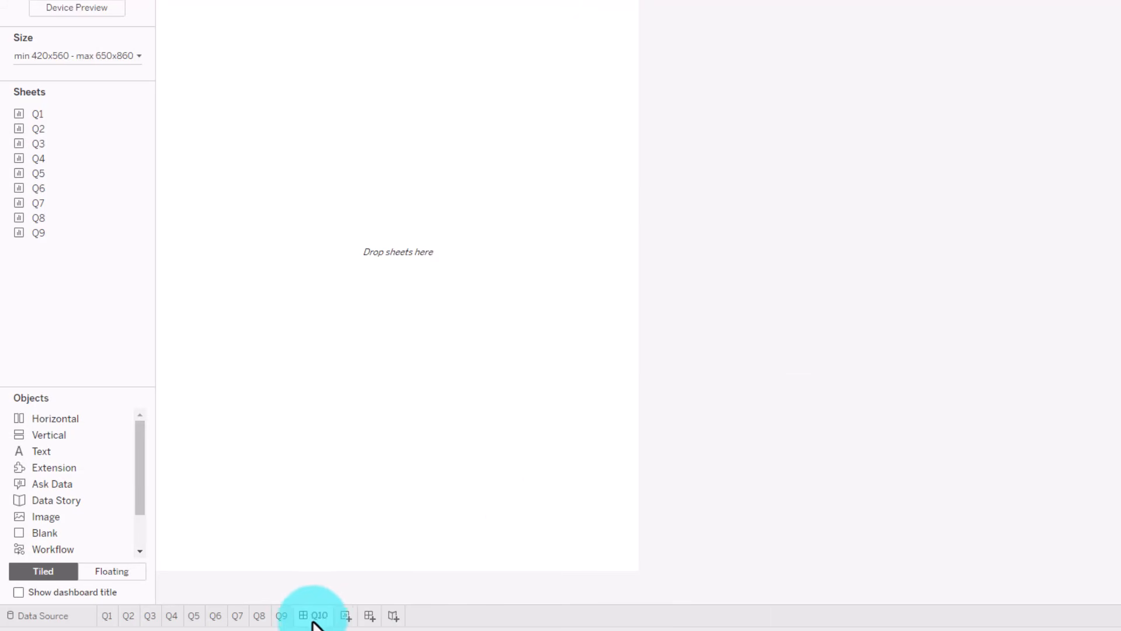
{"action": "left_click_drag", "start_coordinate": [156, 342], "coordinate": [227, 345]}
{"action": "left_click", "coordinate": [211, 55]}
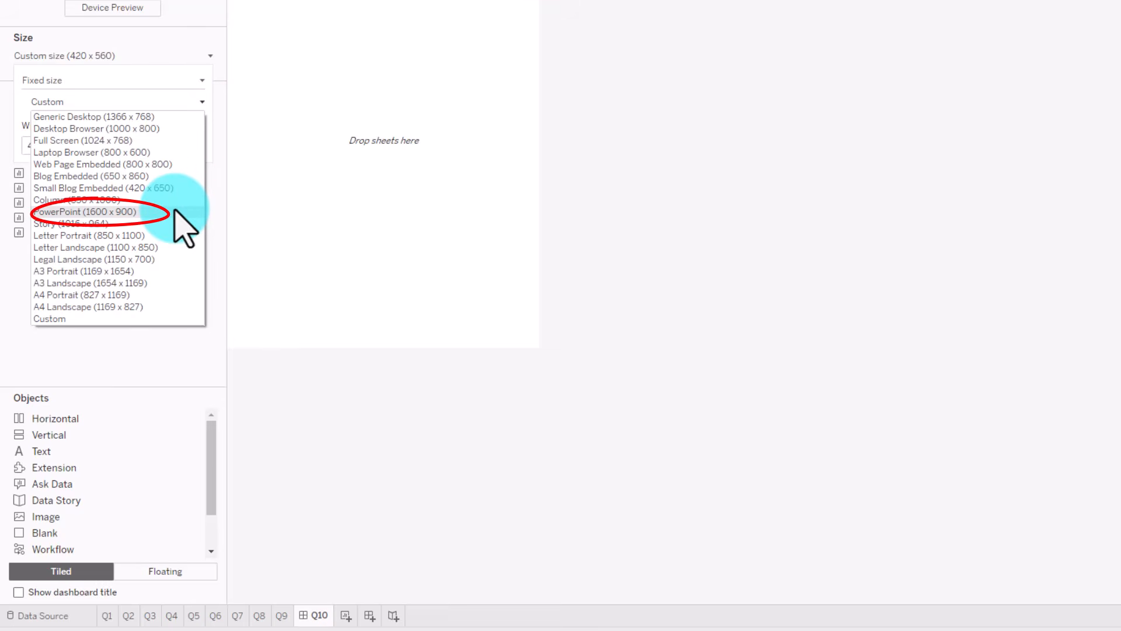
{"action": "left_click", "coordinate": [174, 211]}
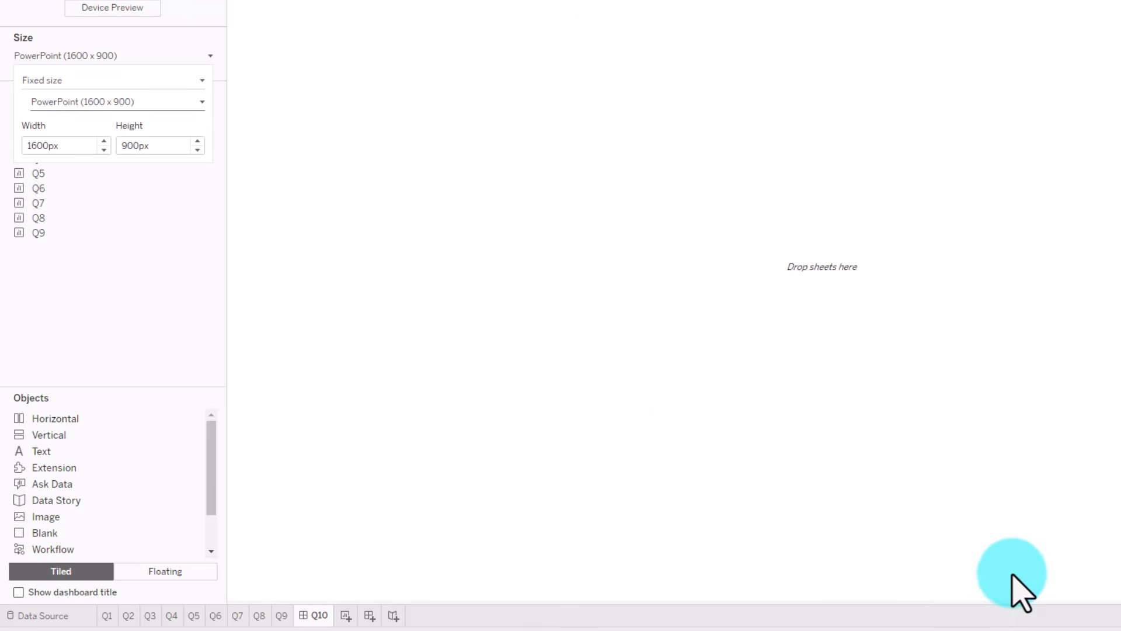
{"action": "left_click", "coordinate": [299, 173]}
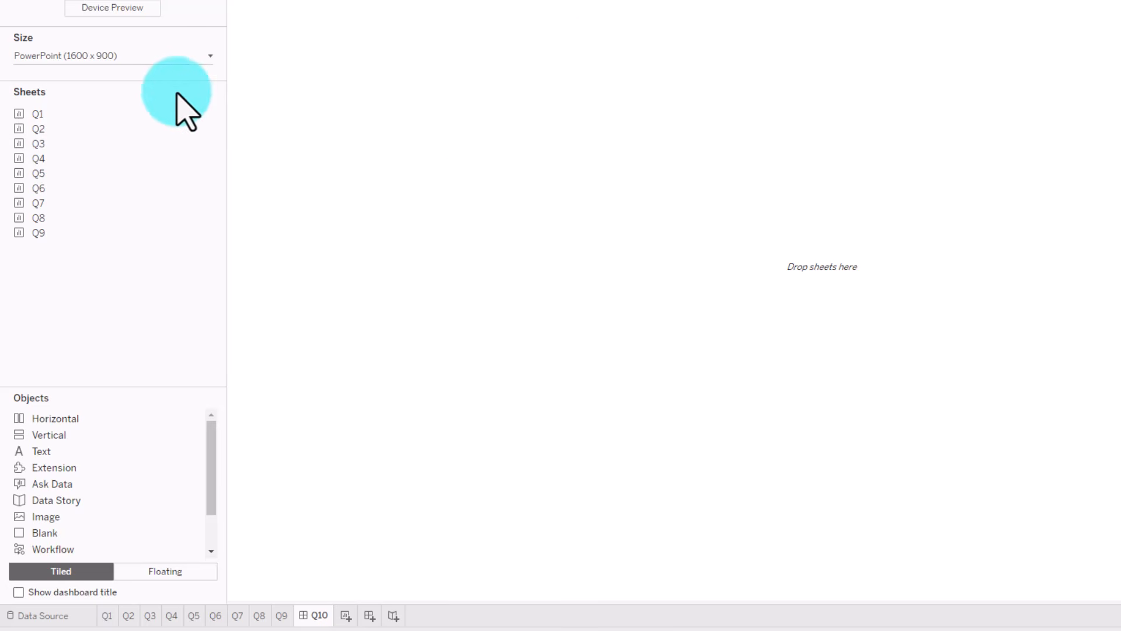
Place the Q1 job title chart on the dashboard as a floating item, shrink it to fit its bars, and move it to the upper-left corner.
{"action": "mouse_move", "coordinate": [31, 117]}
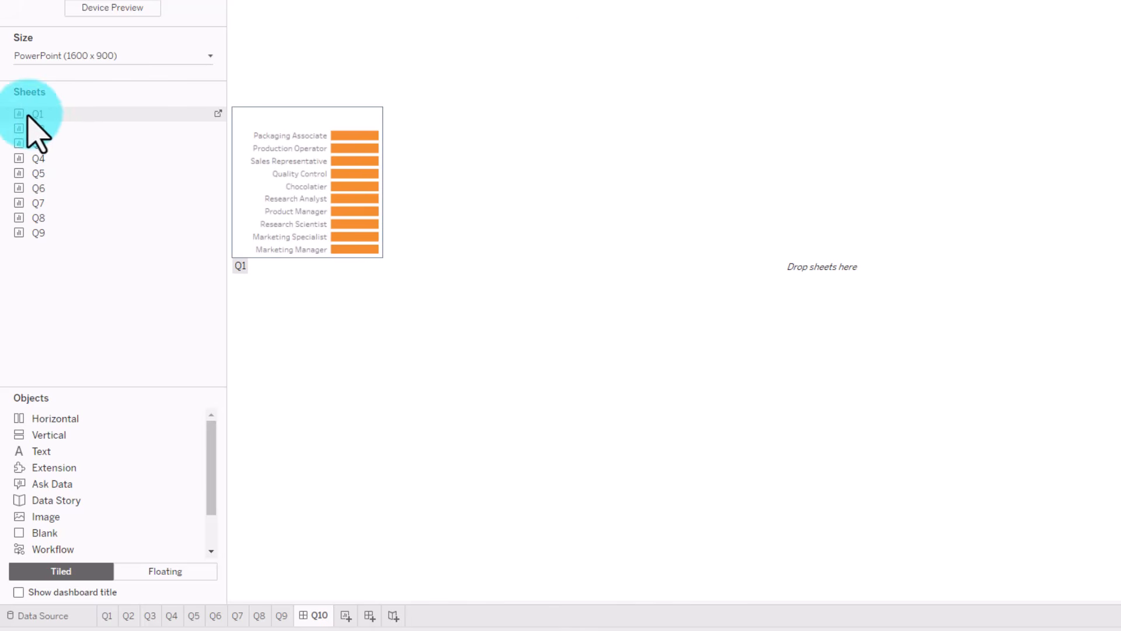
{"action": "key", "text": "shift"}
{"action": "left_click_drag", "start_coordinate": [26, 114], "coordinate": [362, 7]}
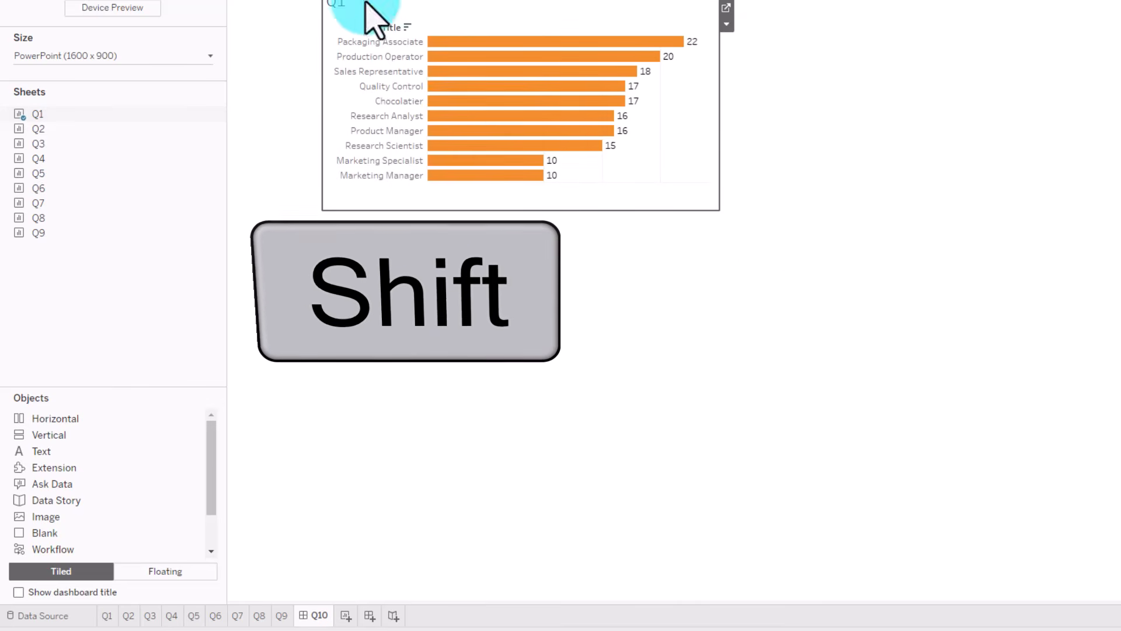
{"action": "left_click_drag", "start_coordinate": [720, 215], "coordinate": [663, 165]}
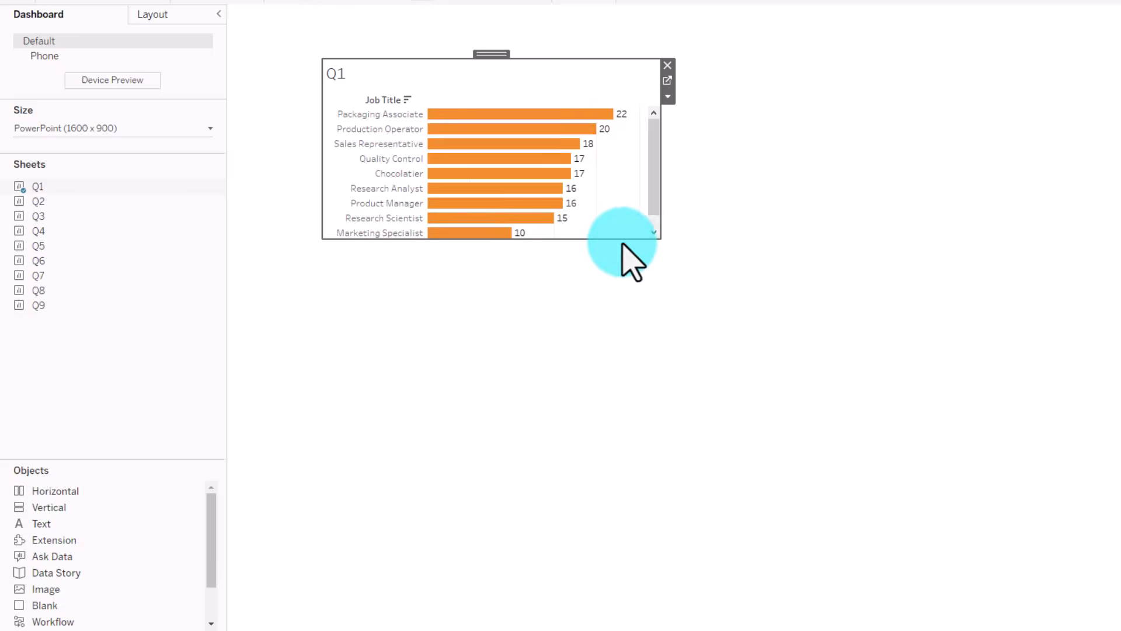
{"action": "left_click_drag", "start_coordinate": [623, 241], "coordinate": [624, 269]}
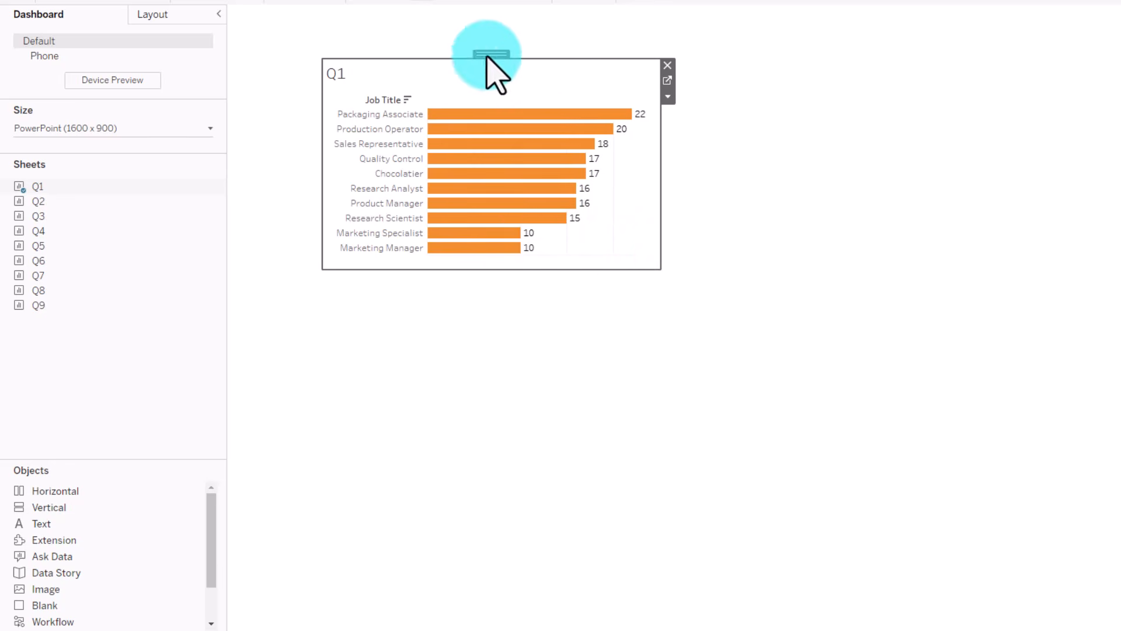
{"action": "left_click_drag", "start_coordinate": [491, 54], "coordinate": [417, 34]}
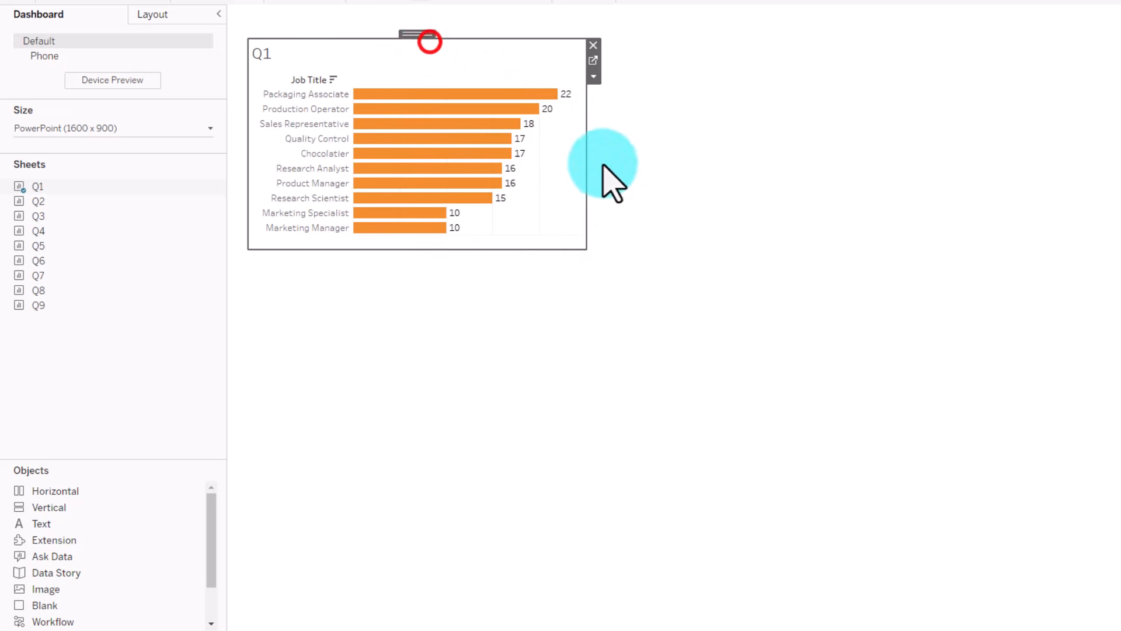
Hide the title of the Q1 job title chart and set its fit to Entire View.
{"action": "left_click", "coordinate": [594, 76]}
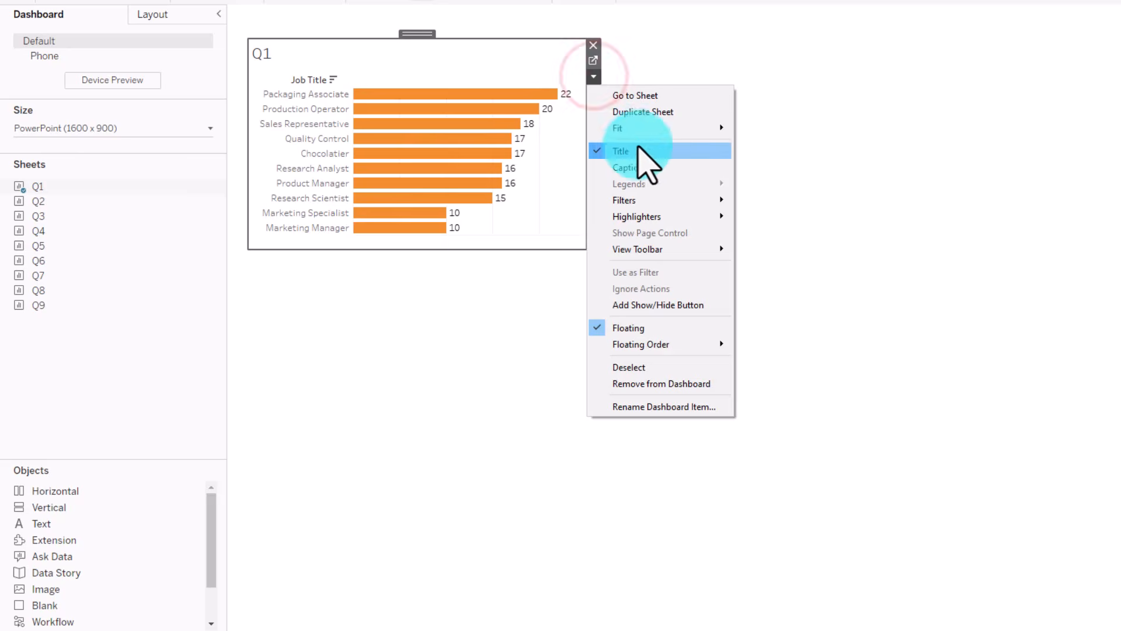
{"action": "left_click", "coordinate": [632, 150]}
{"action": "left_click", "coordinate": [593, 76]}
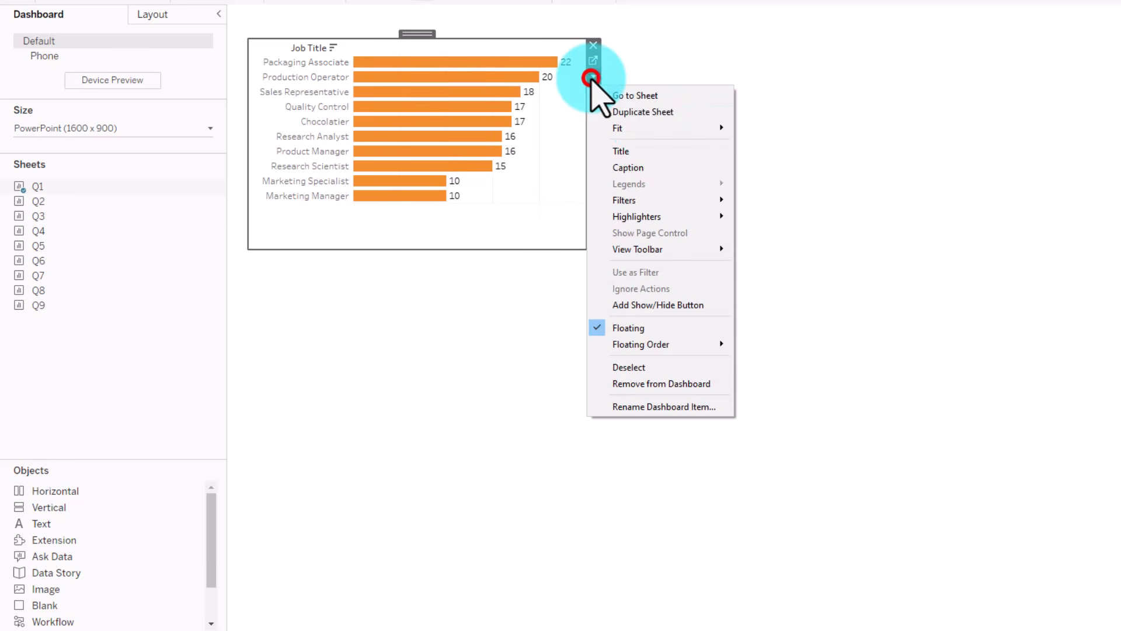
{"action": "mouse_move", "coordinate": [646, 125]}
{"action": "left_click", "coordinate": [780, 178]}
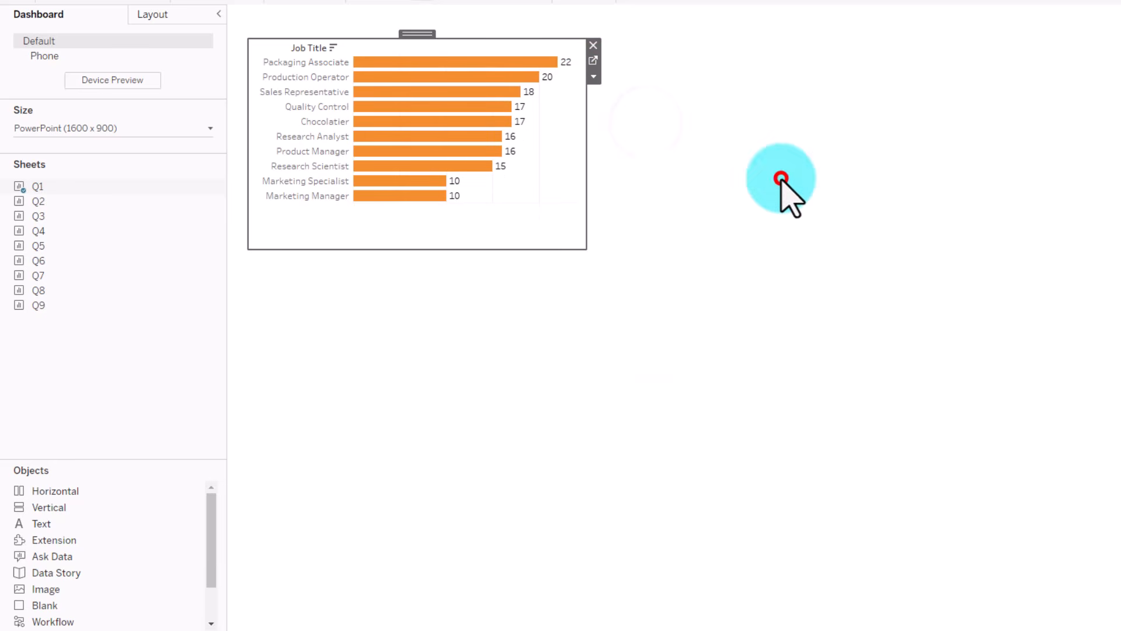
{"action": "left_click", "coordinate": [543, 299]}
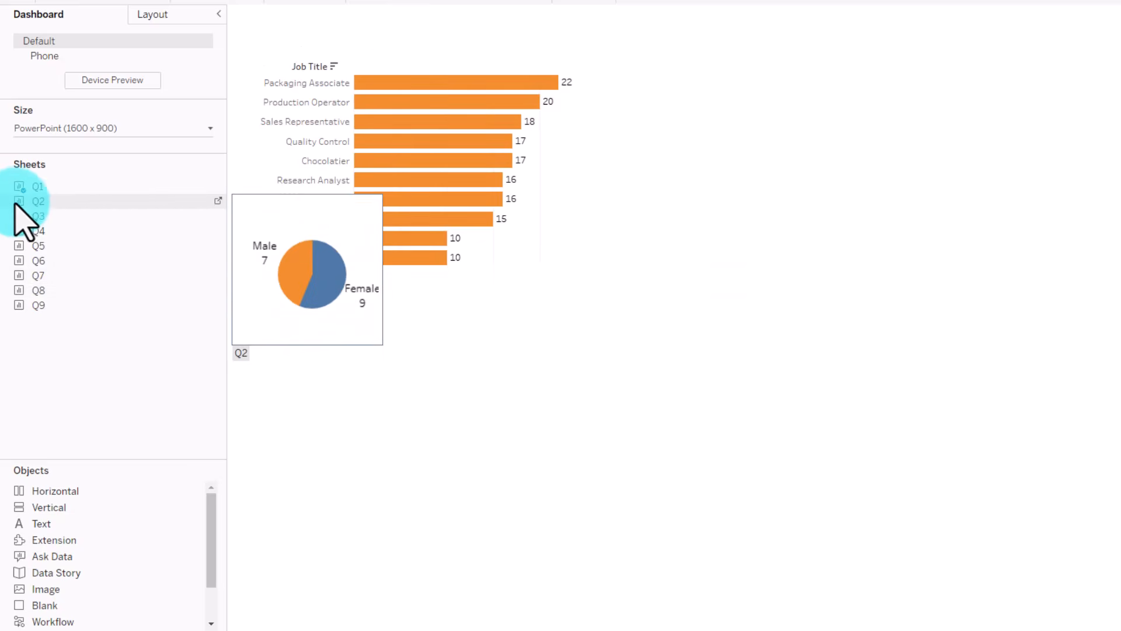
Place the Q2 gender pie chart as a floating item beside the job title chart, with its title hidden and its frame narrowed.
{"action": "left_click_drag", "start_coordinate": [16, 202], "coordinate": [667, 131]}
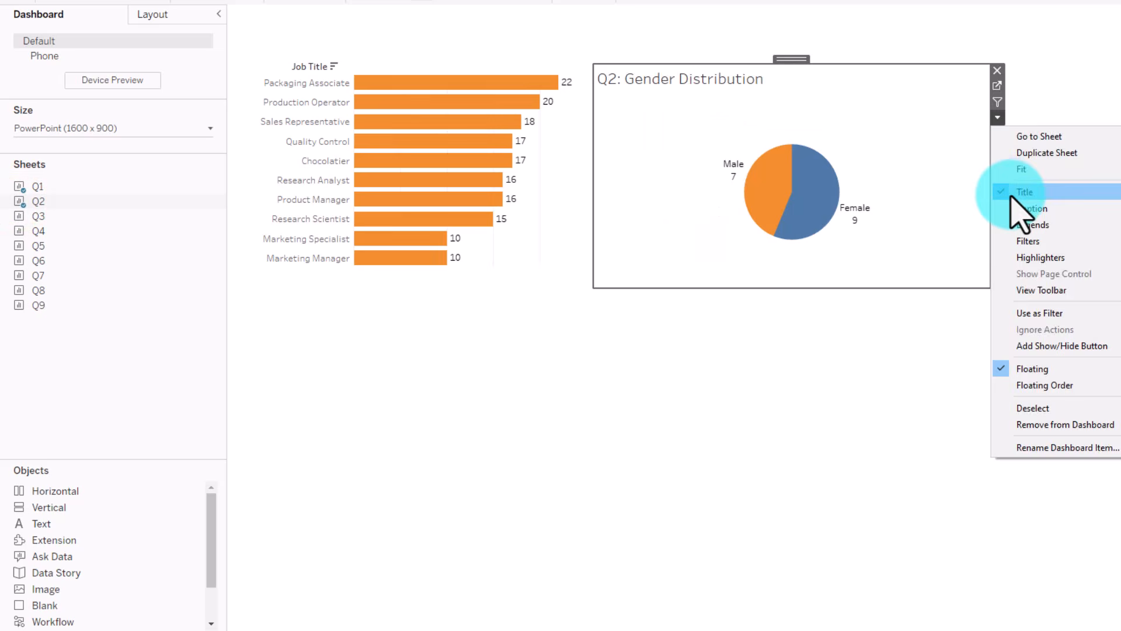
{"action": "left_click", "coordinate": [1004, 192]}
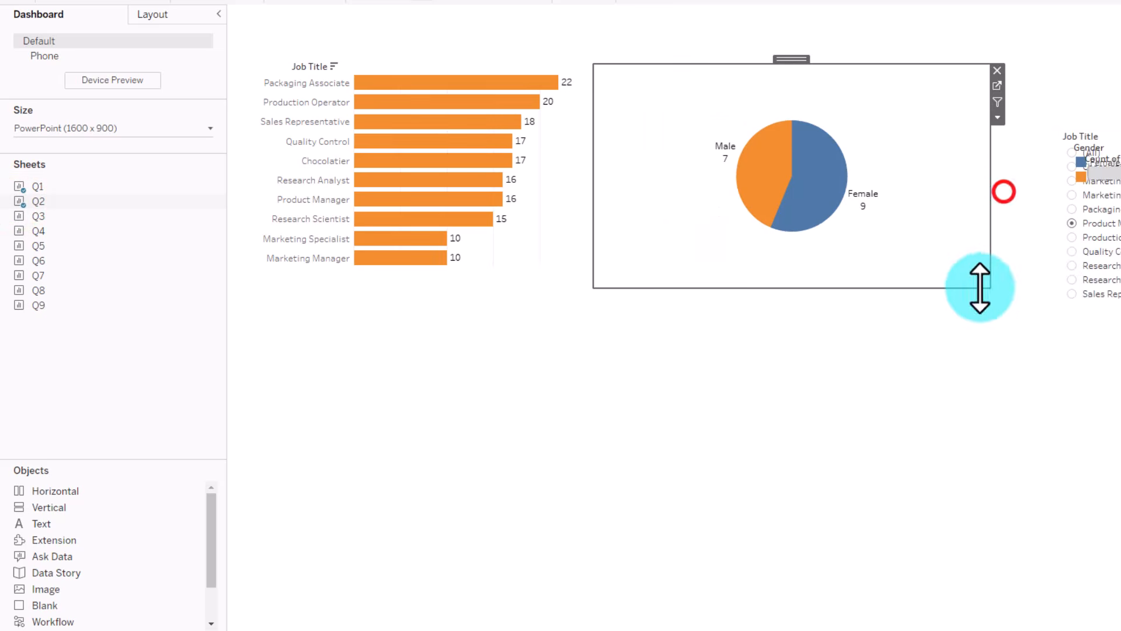
{"action": "left_click_drag", "start_coordinate": [980, 287], "coordinate": [719, 228]}
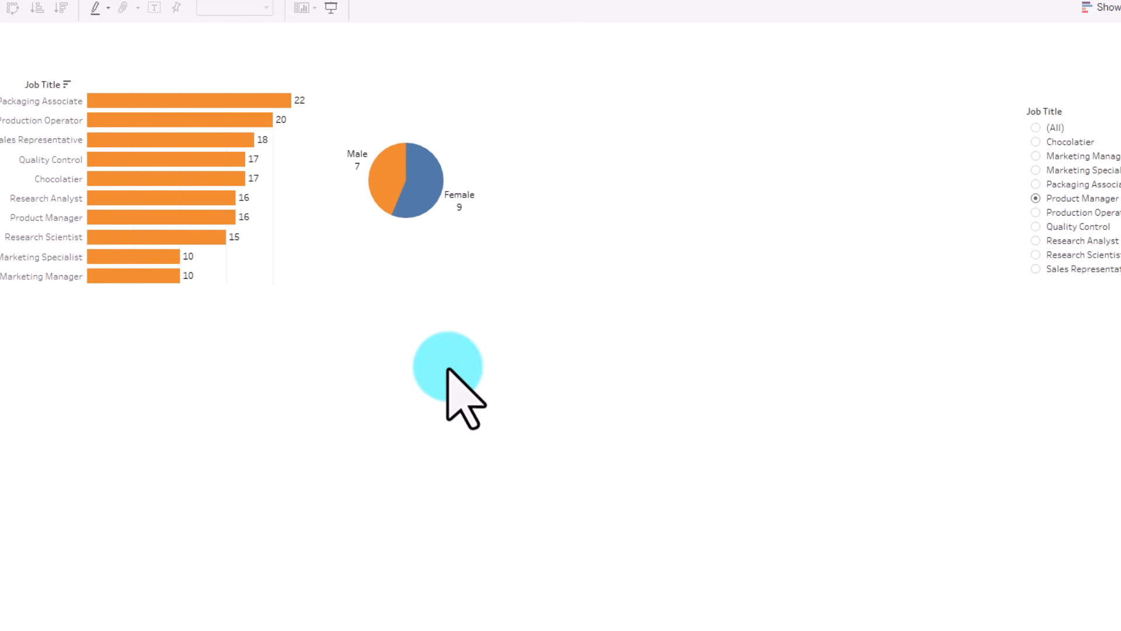
Set the default dashboard shading to light grey and close the formatting options.
{"action": "left_click", "coordinate": [139, 25]}
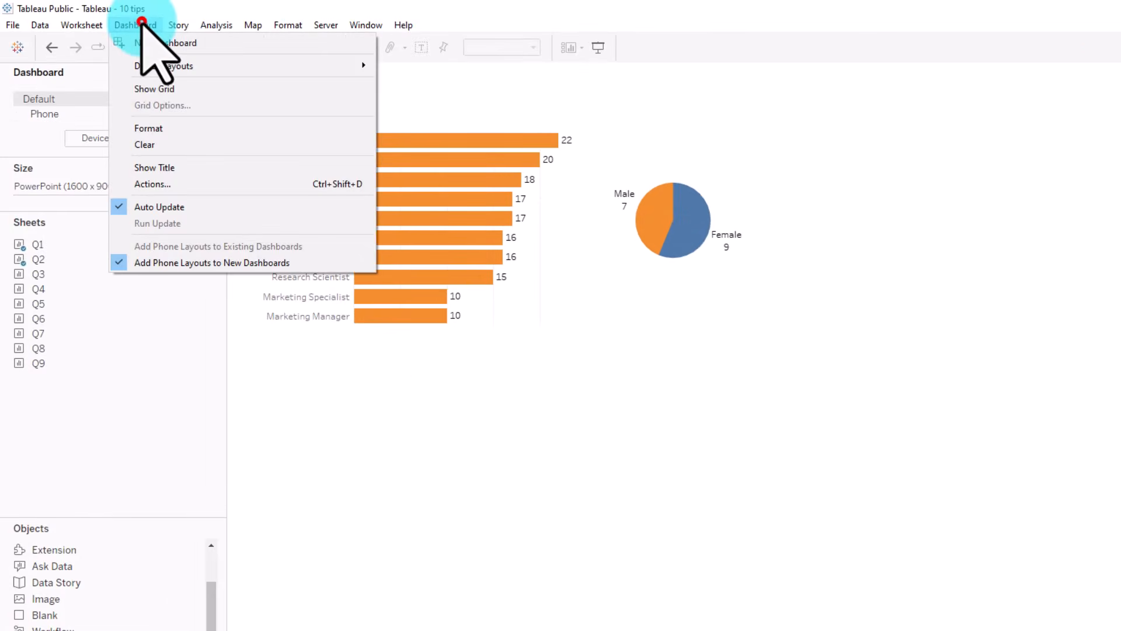
{"action": "left_click", "coordinate": [150, 126]}
{"action": "left_click", "coordinate": [168, 117]}
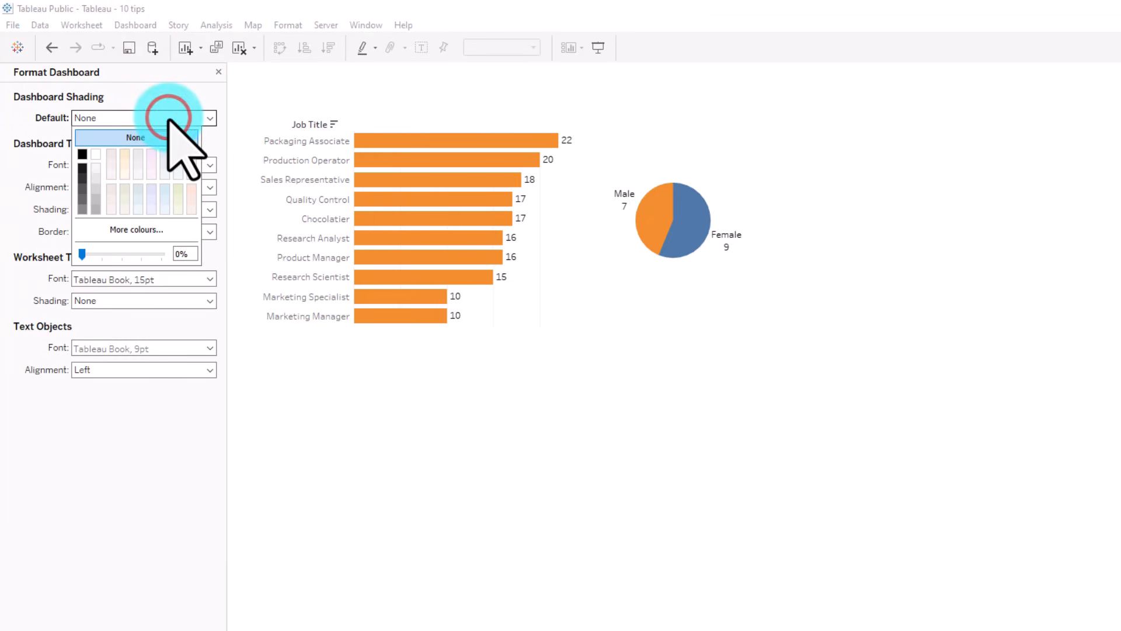
{"action": "left_click", "coordinate": [95, 180]}
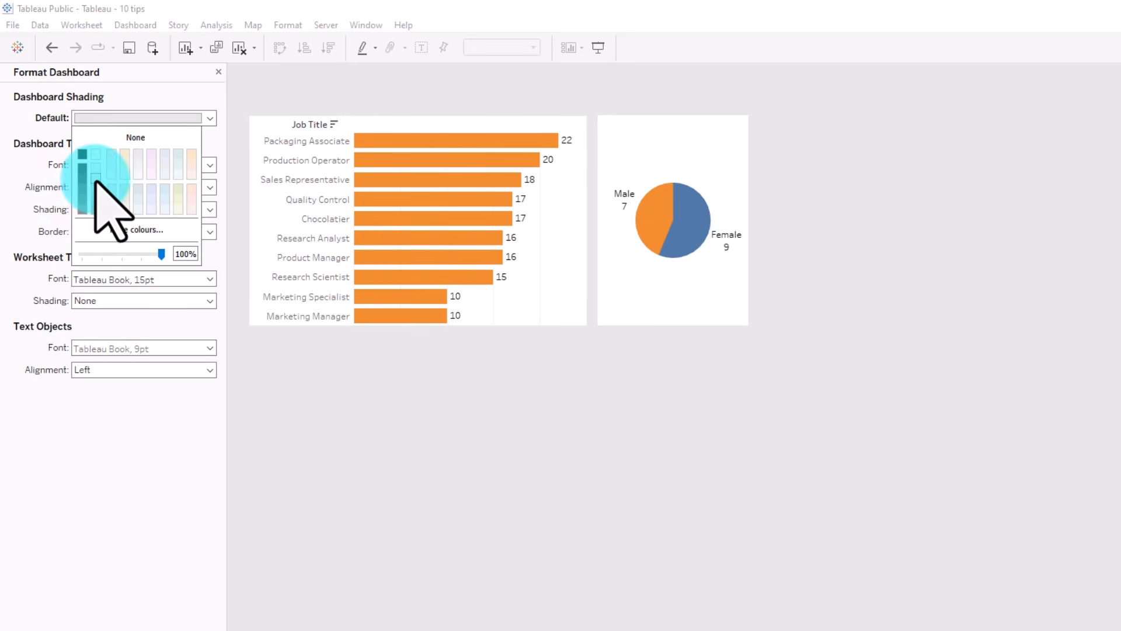
{"action": "left_click", "coordinate": [571, 416]}
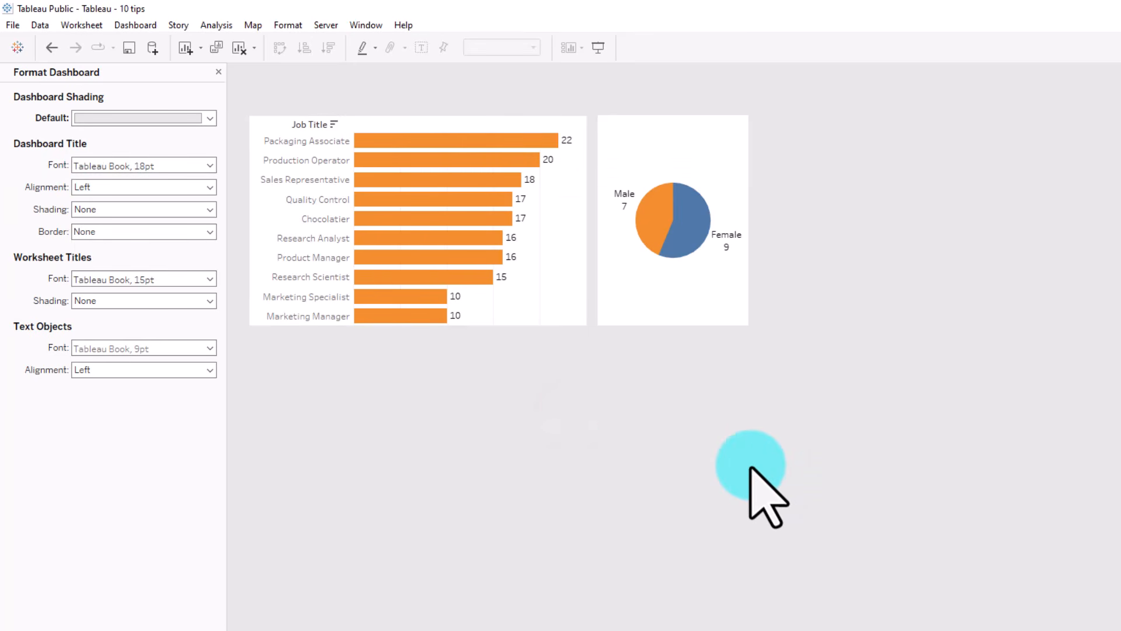
{"action": "left_click", "coordinate": [218, 72]}
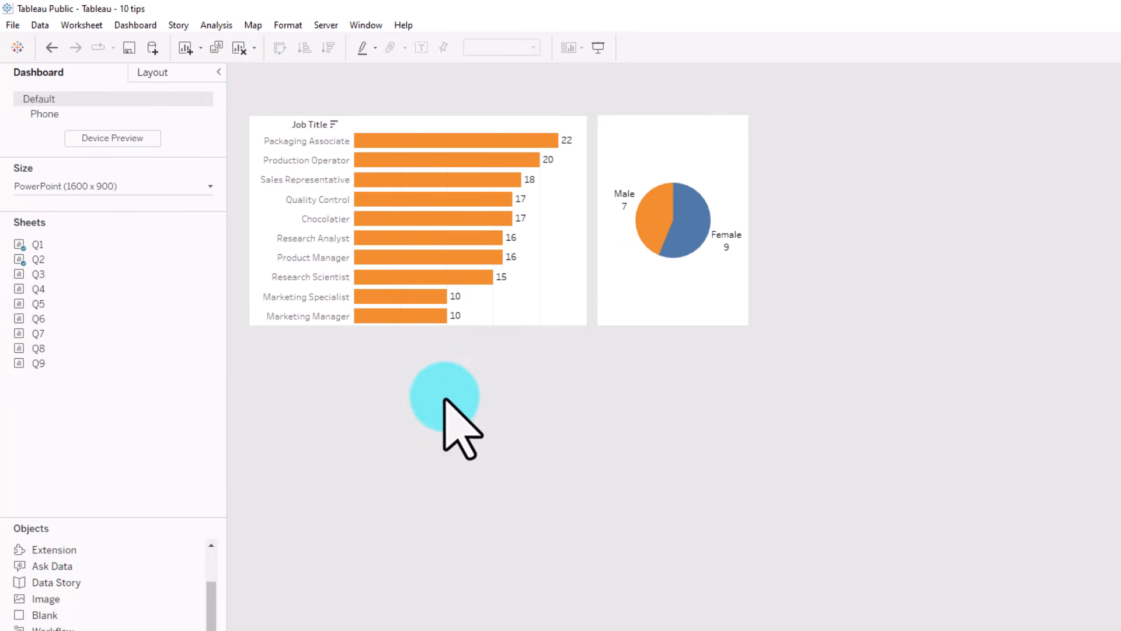
Place the Q3 age histogram as a floating item beside the gender pie chart, without its title and aligned with the top row.
{"action": "mouse_move", "coordinate": [56, 278]}
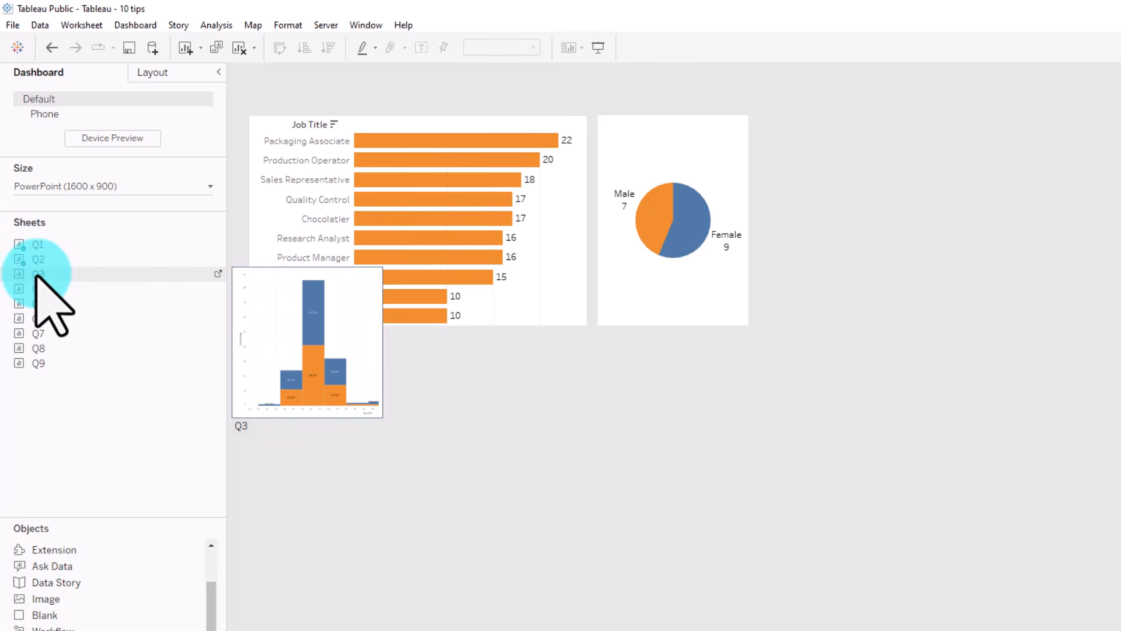
{"action": "left_click_drag", "start_coordinate": [35, 274], "coordinate": [822, 187]}
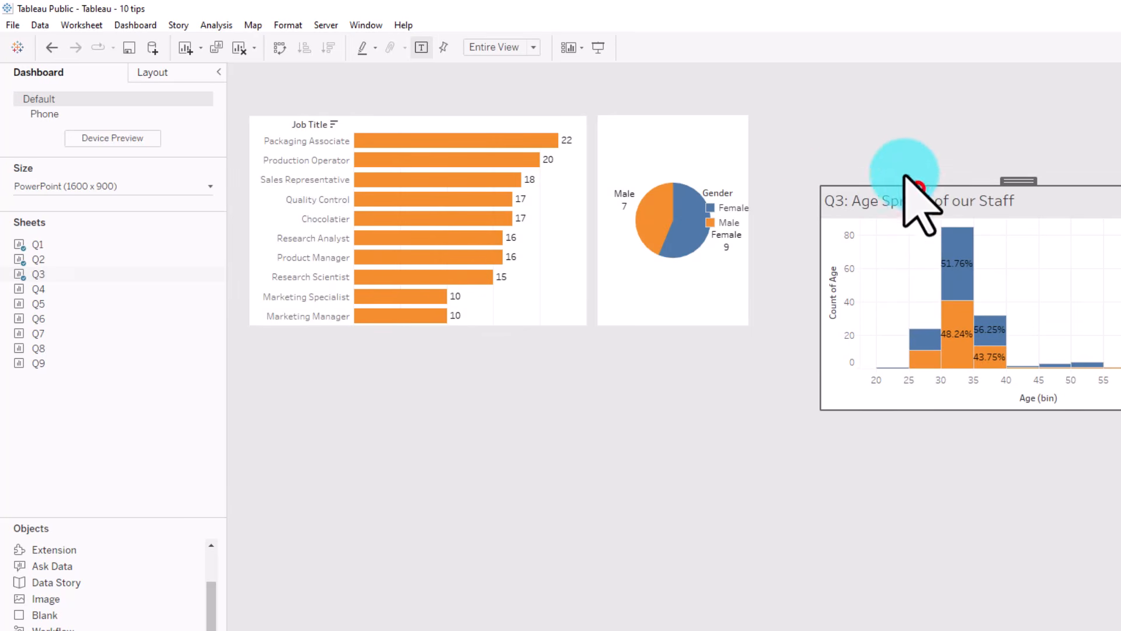
{"action": "left_click", "coordinate": [813, 188]}
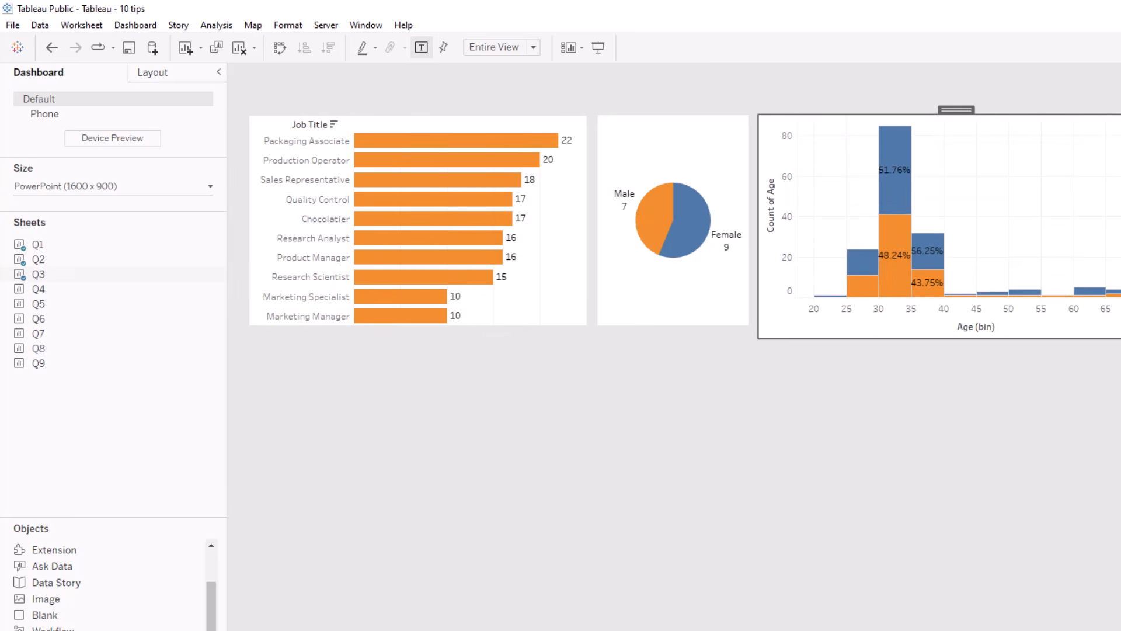
{"action": "left_click", "coordinate": [1015, 351]}
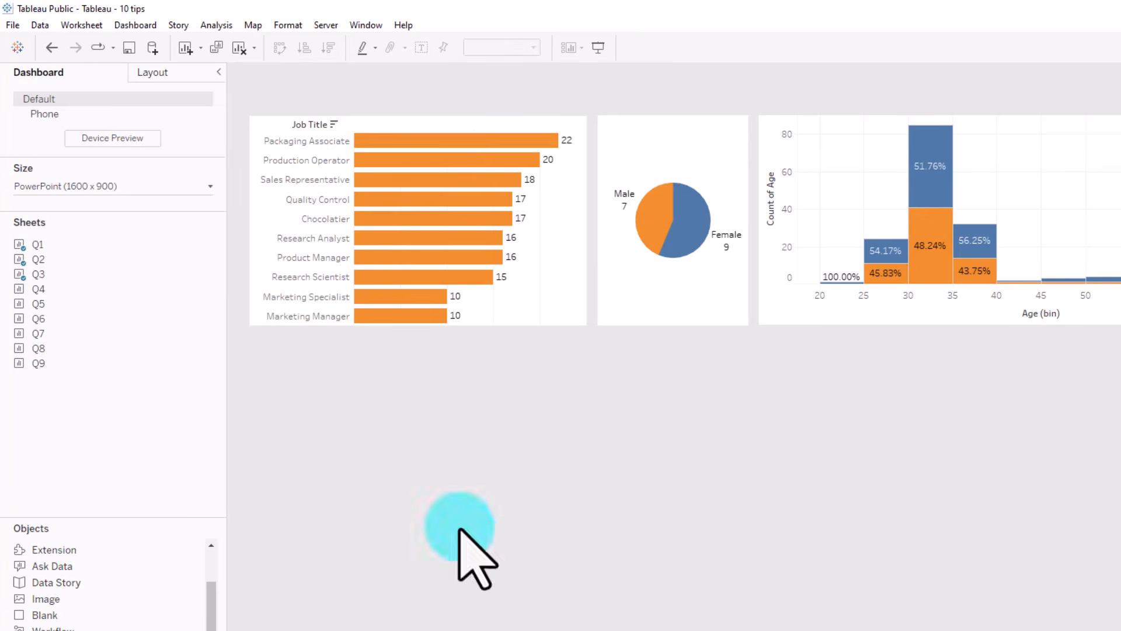
Place the Q5 top earners chart as a floating item below the job title and gender charts, spanning their combined width without a title.
{"action": "mouse_move", "coordinate": [397, 146]}
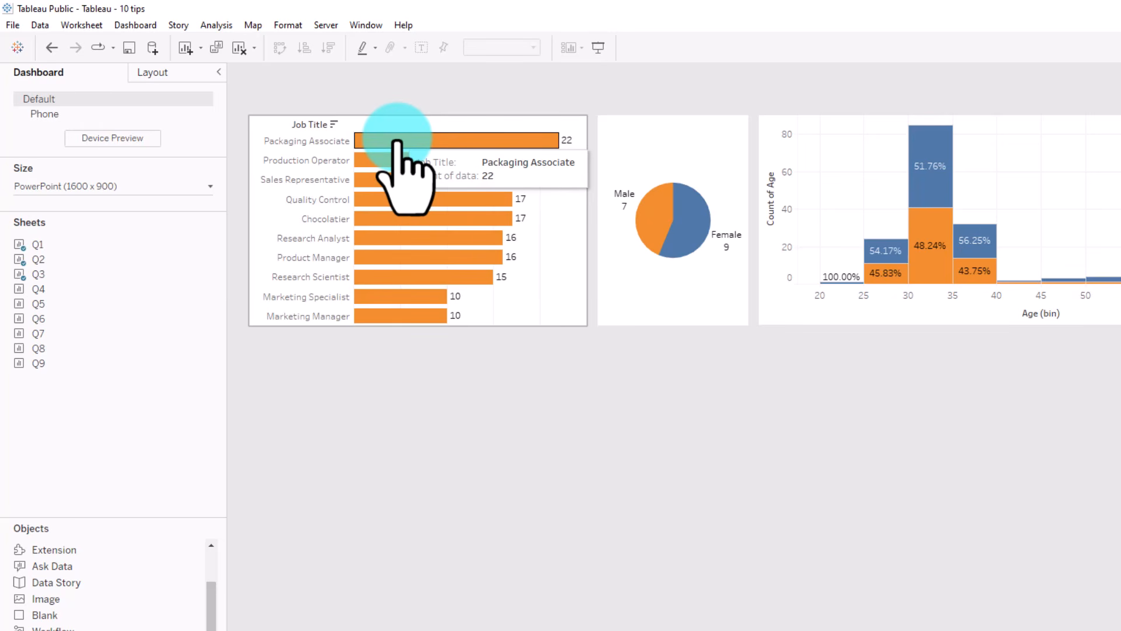
{"action": "mouse_move", "coordinate": [205, 361]}
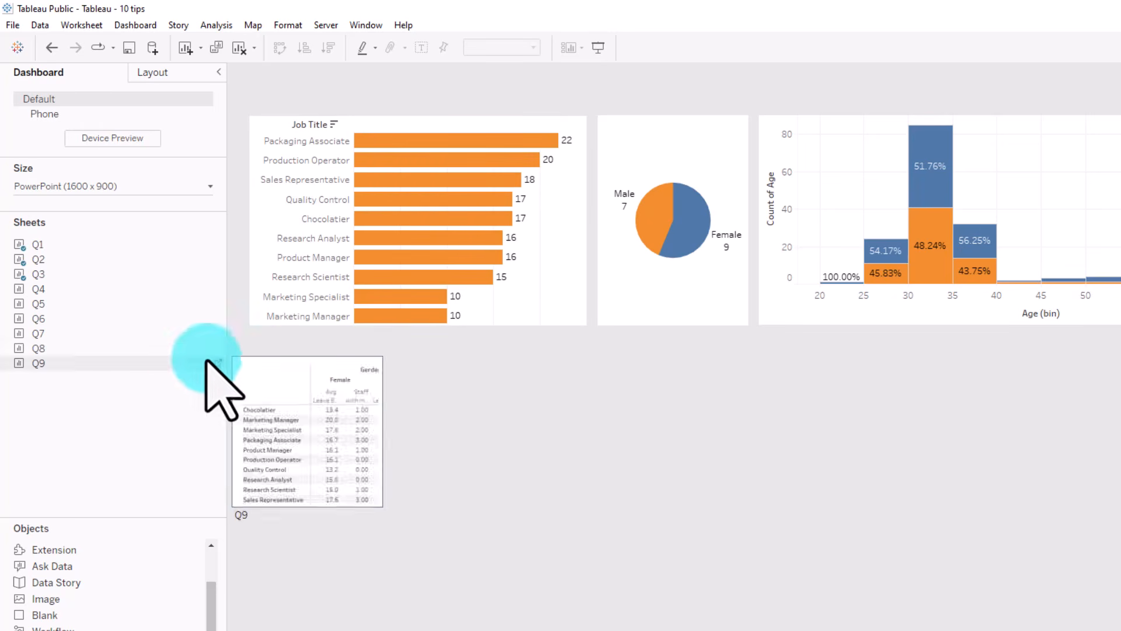
{"action": "mouse_move", "coordinate": [41, 310]}
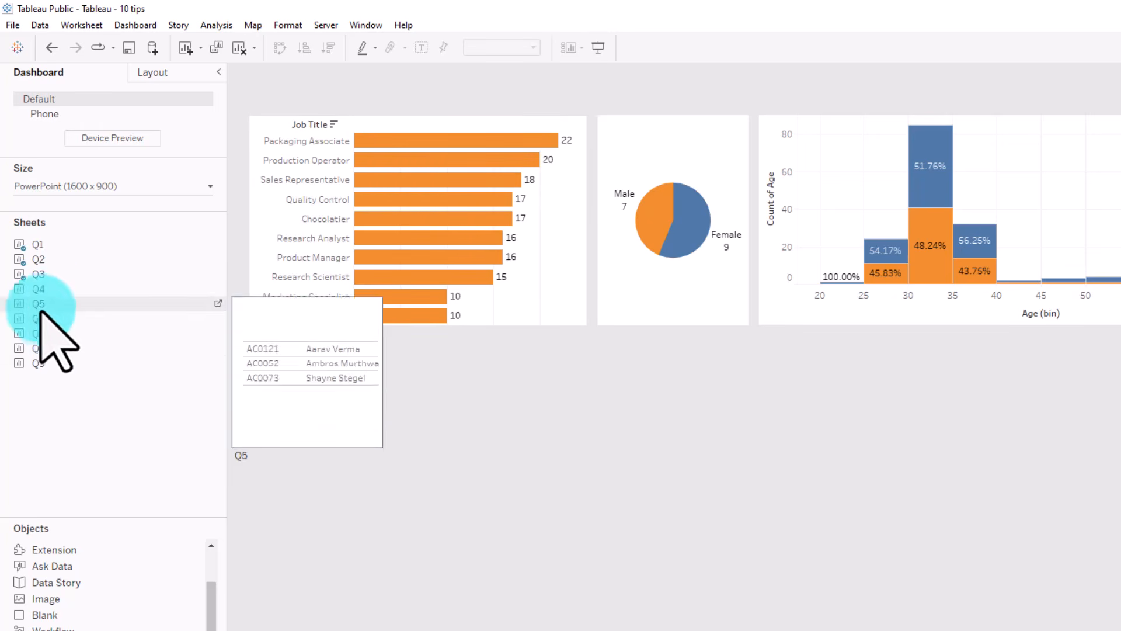
{"action": "left_click_drag", "start_coordinate": [41, 311], "coordinate": [450, 432]}
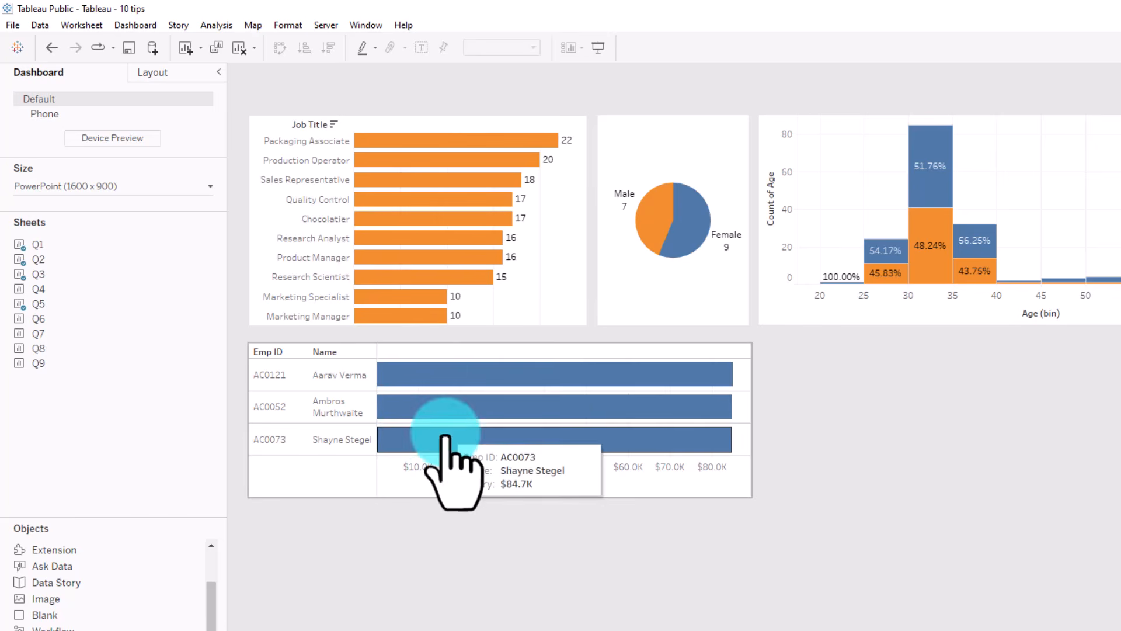
Use the job title chart as a filter for the dashboard and filter the other charts by Packaging Associate.
{"action": "left_click", "coordinate": [568, 204]}
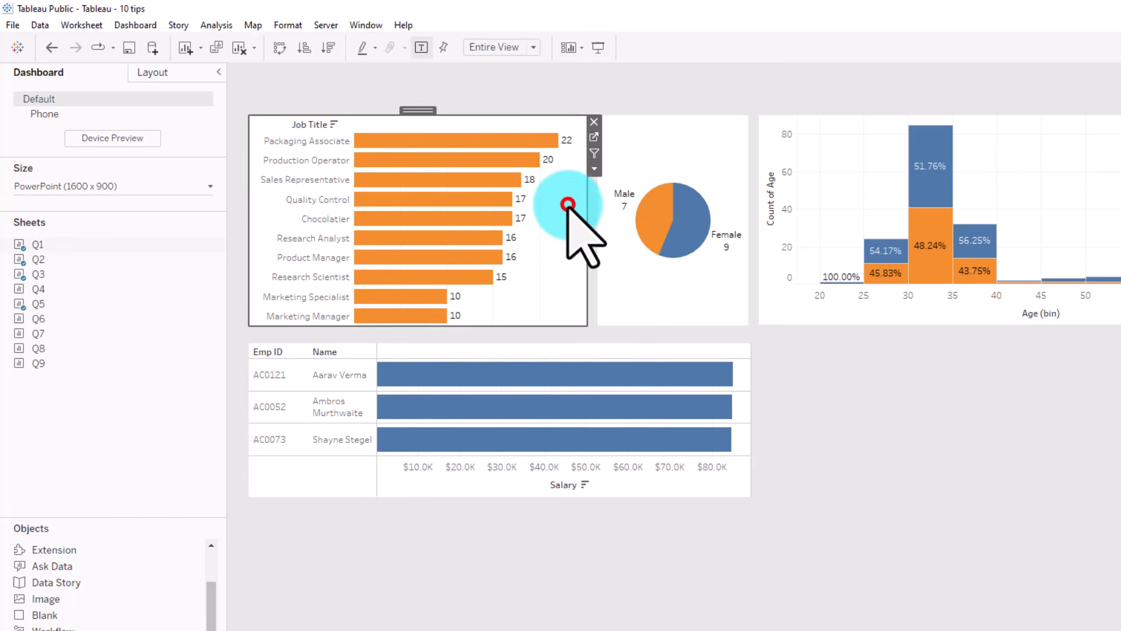
{"action": "left_click", "coordinate": [595, 170]}
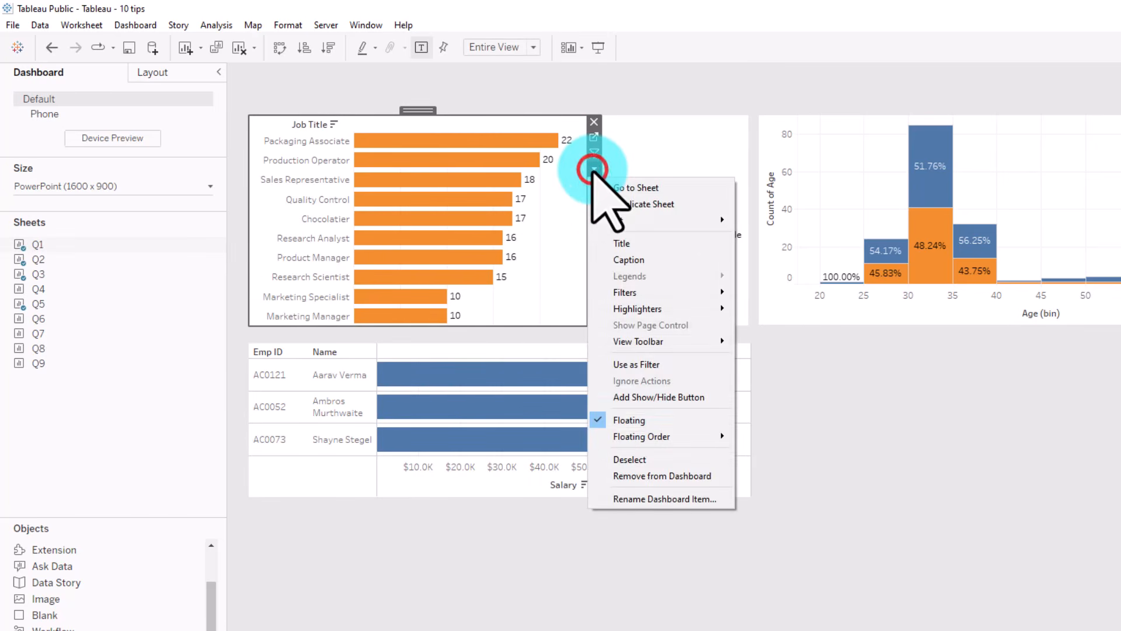
{"action": "left_click", "coordinate": [617, 368]}
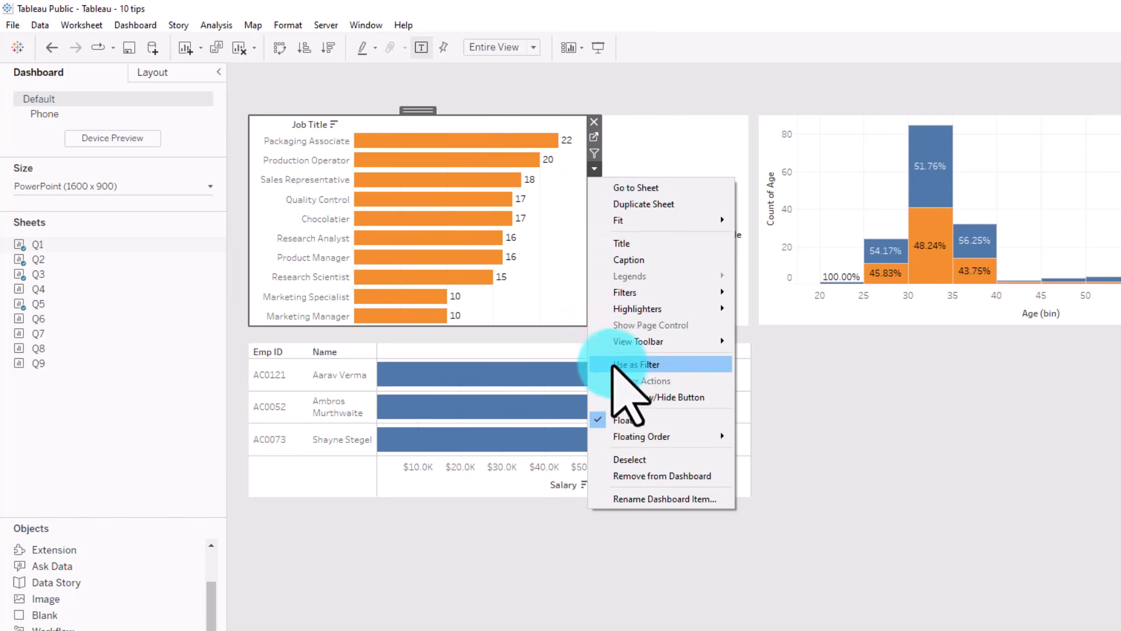
{"action": "left_click", "coordinate": [415, 143]}
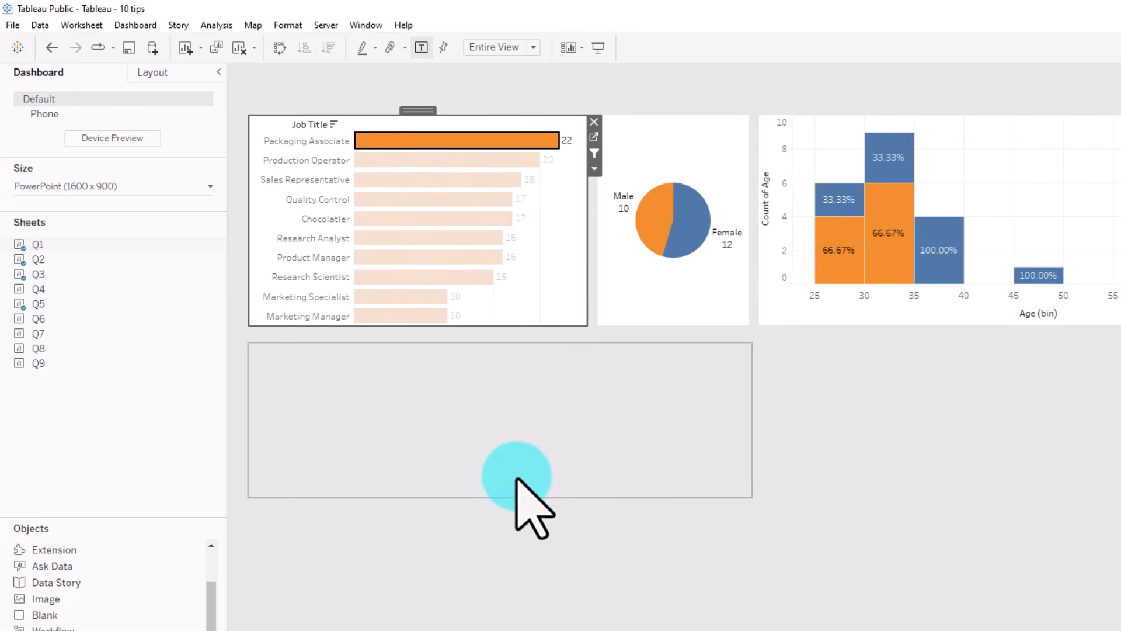
{"action": "left_click", "coordinate": [750, 471]}
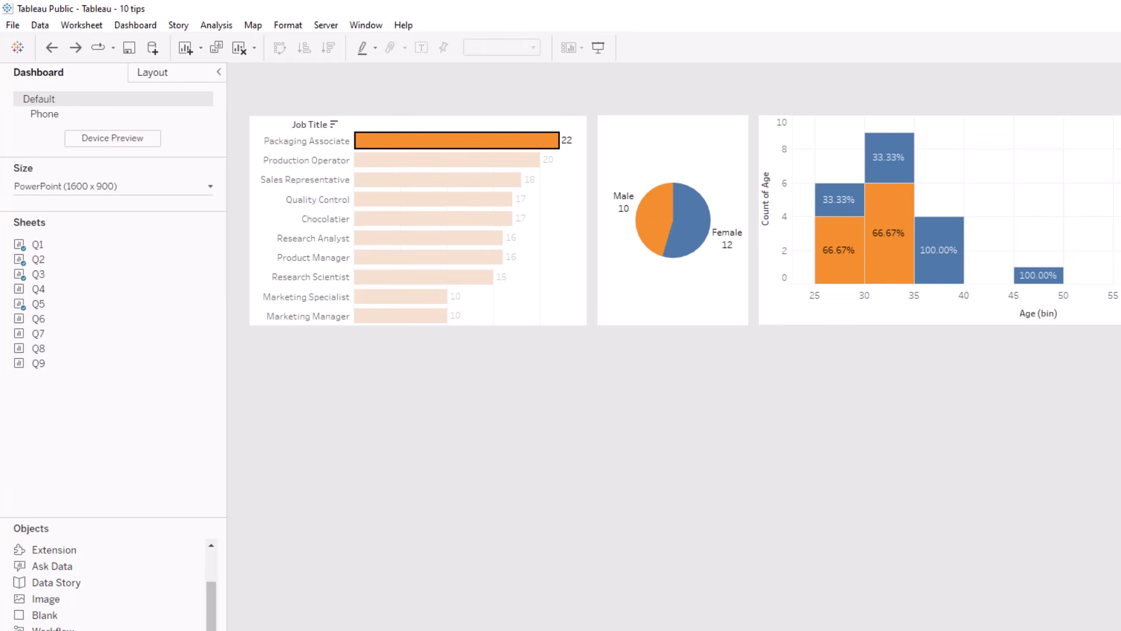
Add the Action (Job Title) filter on the Q5 sheet to context and check the top earners chart on the dashboard.
{"action": "left_click", "coordinate": [198, 628]}
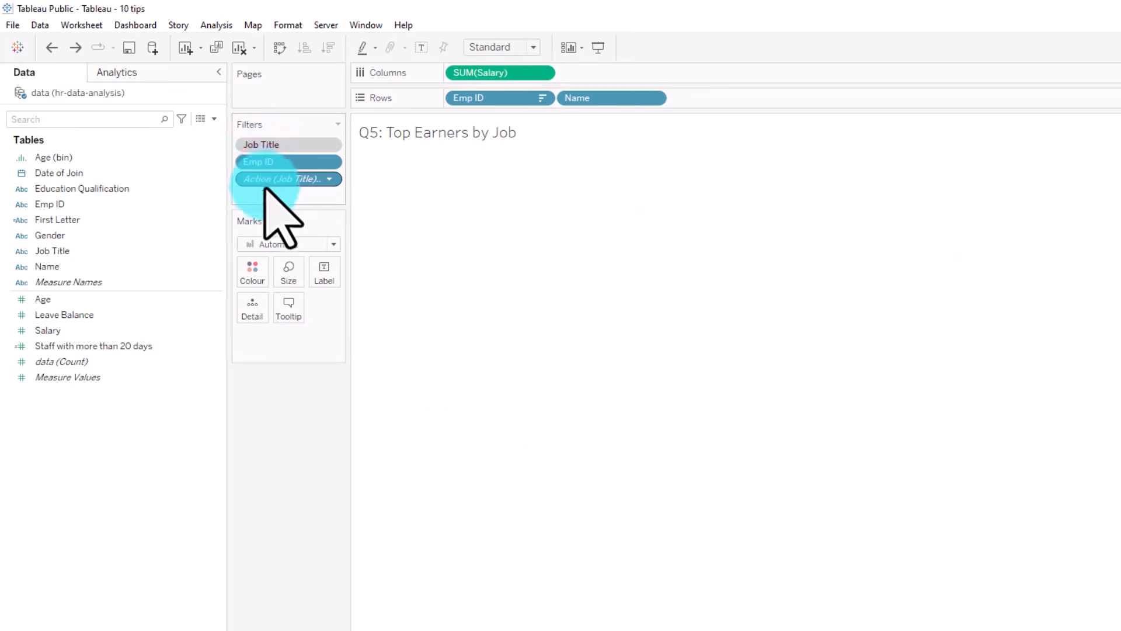
{"action": "right_click", "coordinate": [329, 179]}
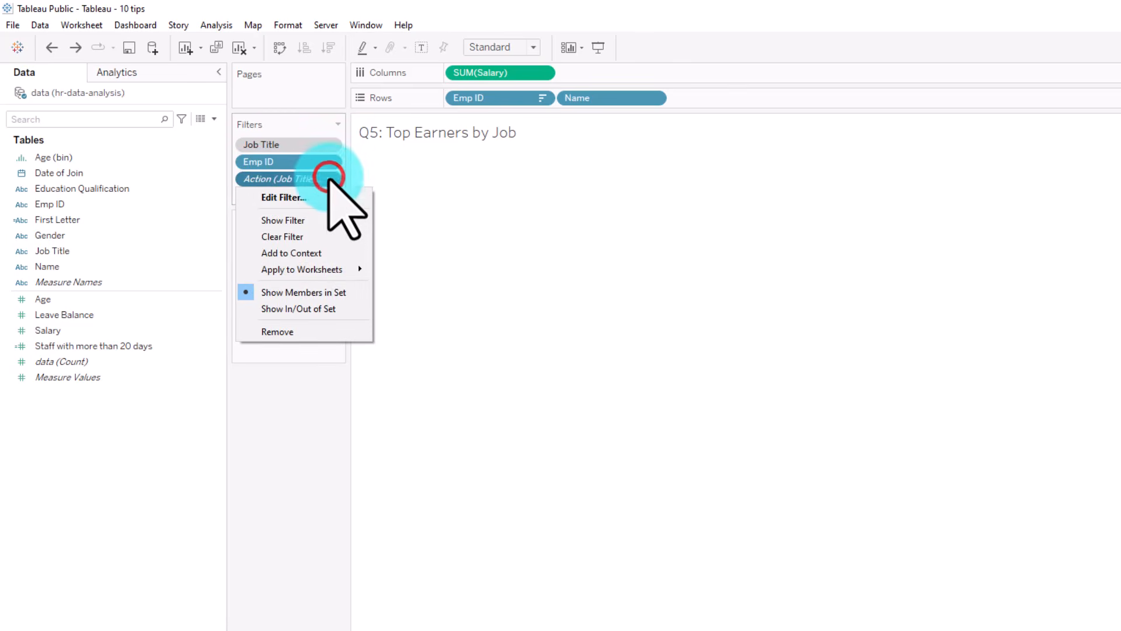
{"action": "left_click", "coordinate": [309, 253]}
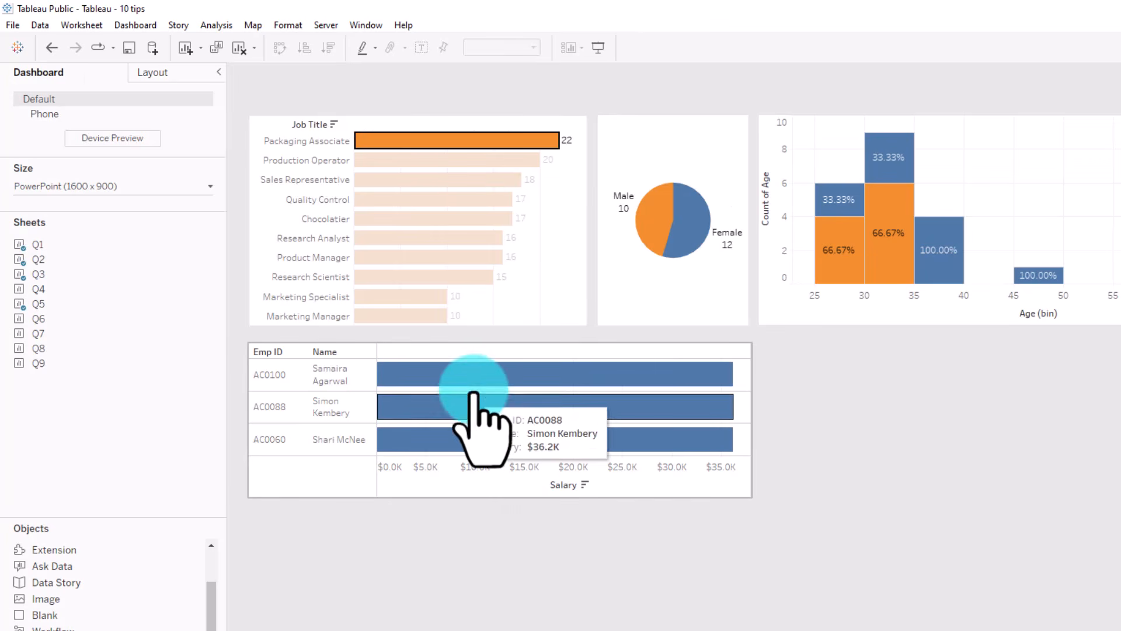
{"action": "mouse_move", "coordinate": [475, 386]}
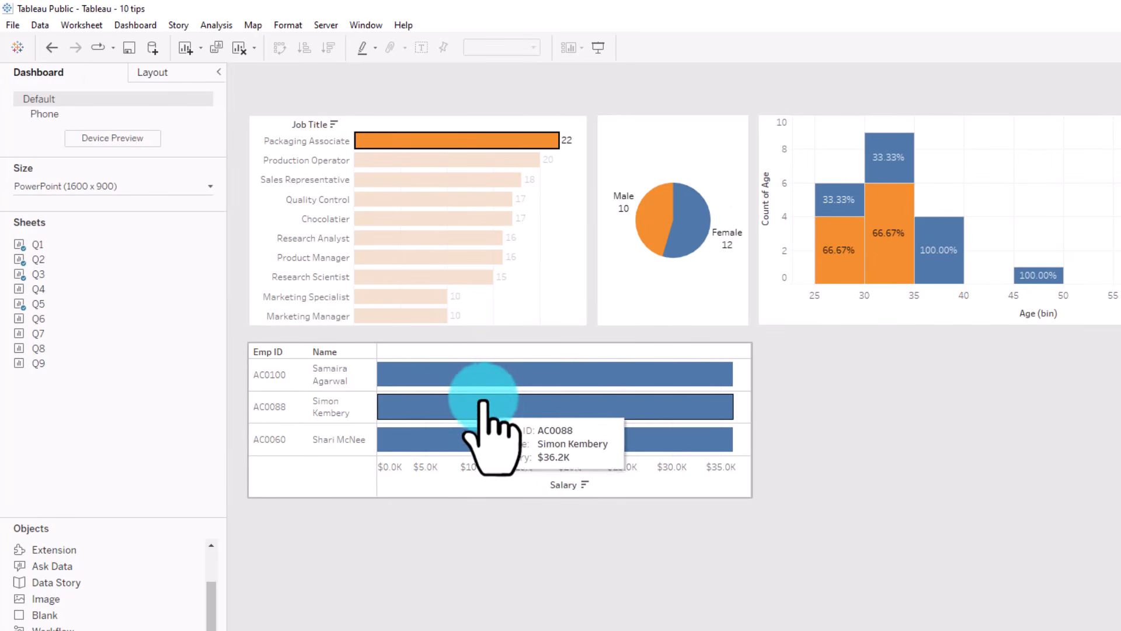
{"action": "mouse_move", "coordinate": [489, 451]}
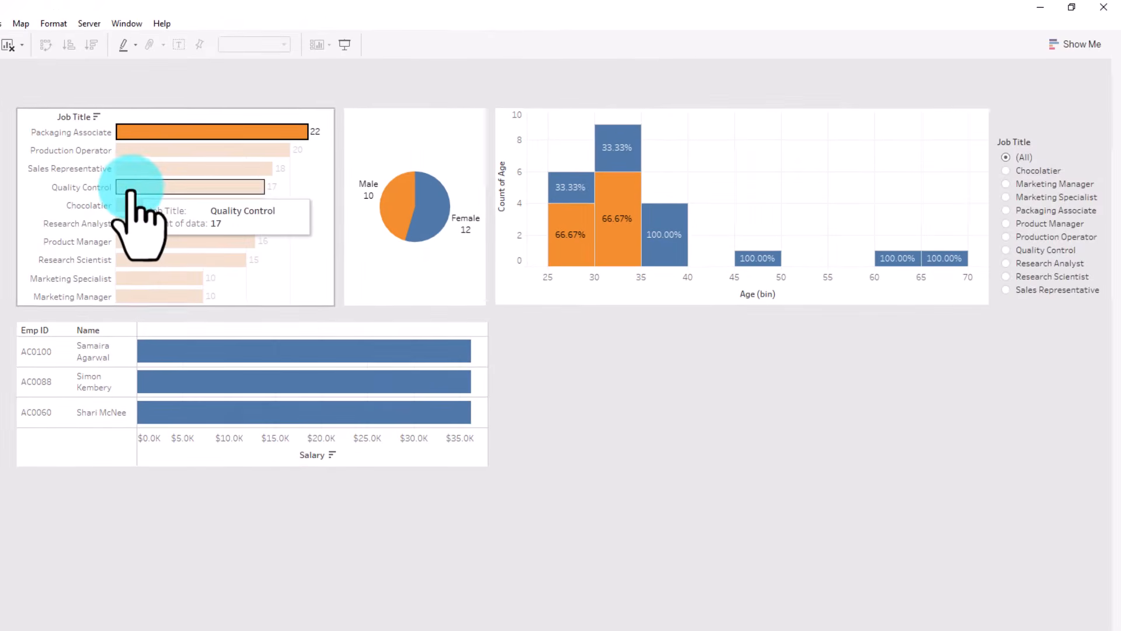
Filter the dashboard by Quality Control, Research Analyst, Chocolatier, and Sales Representative in turn, and compare how the age histogram and other charts respond.
{"action": "left_click", "coordinate": [369, 199]}
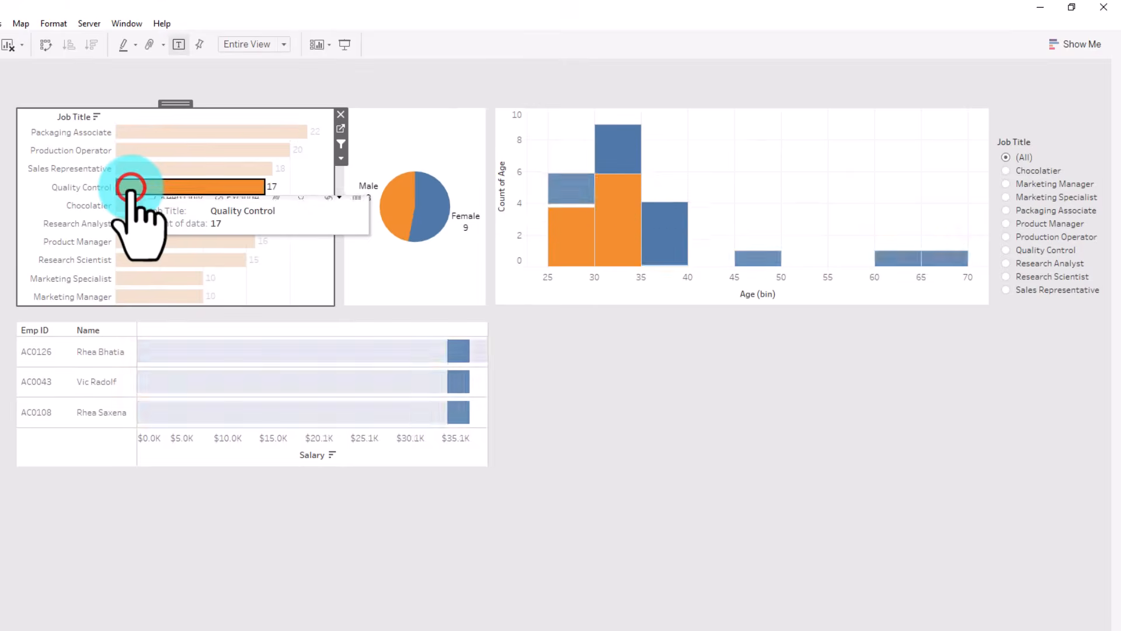
{"action": "left_click", "coordinate": [133, 223]}
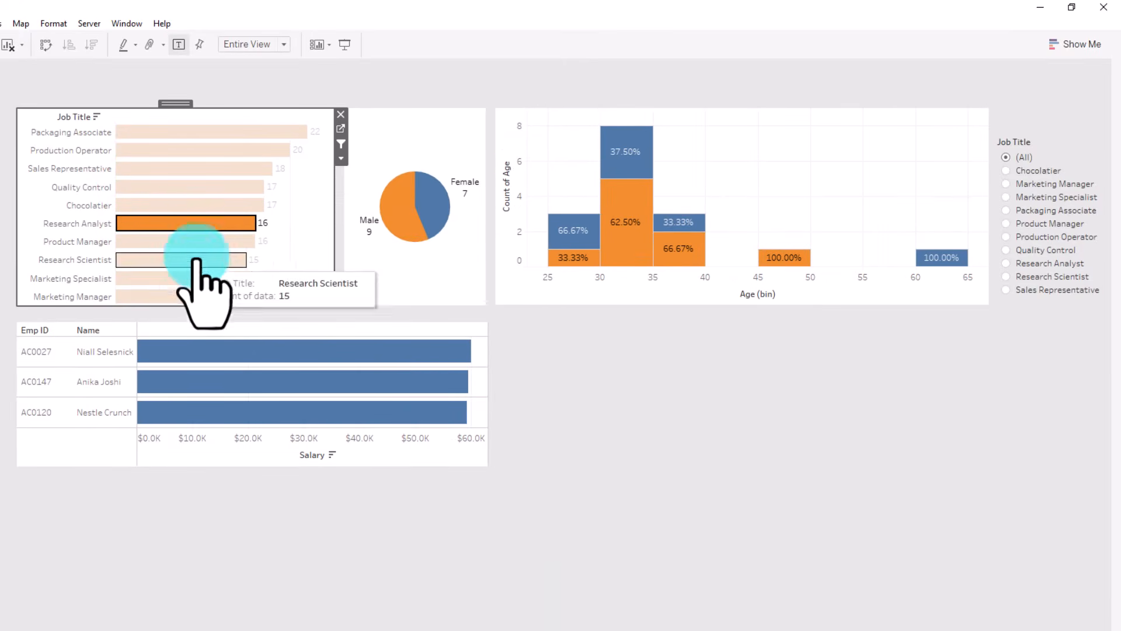
{"action": "left_click", "coordinate": [177, 205]}
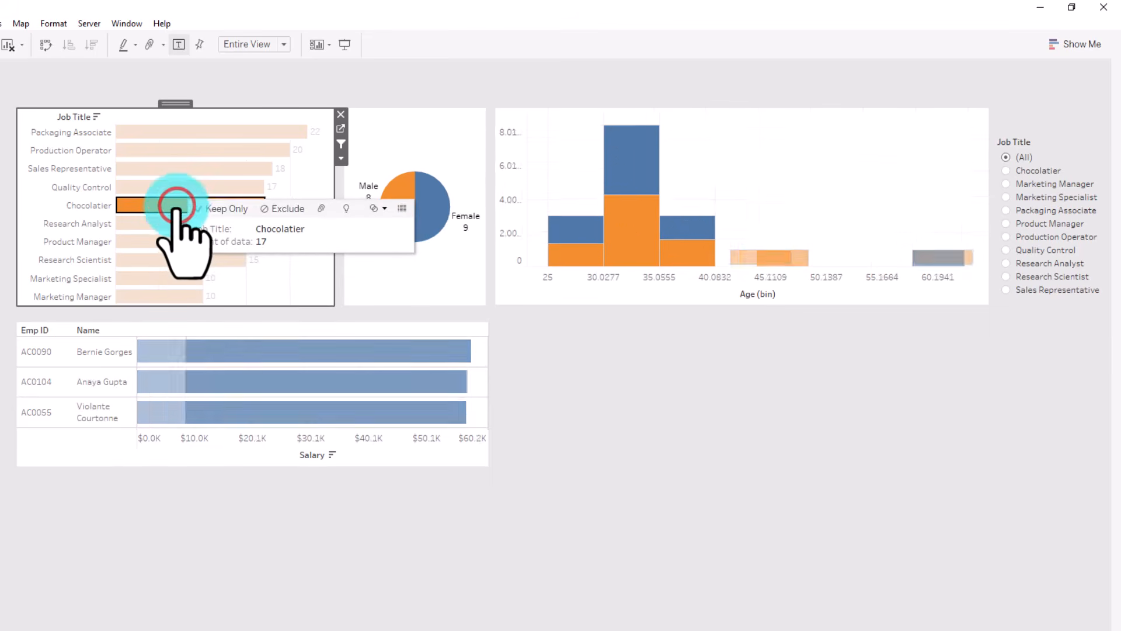
{"action": "left_click", "coordinate": [210, 187]}
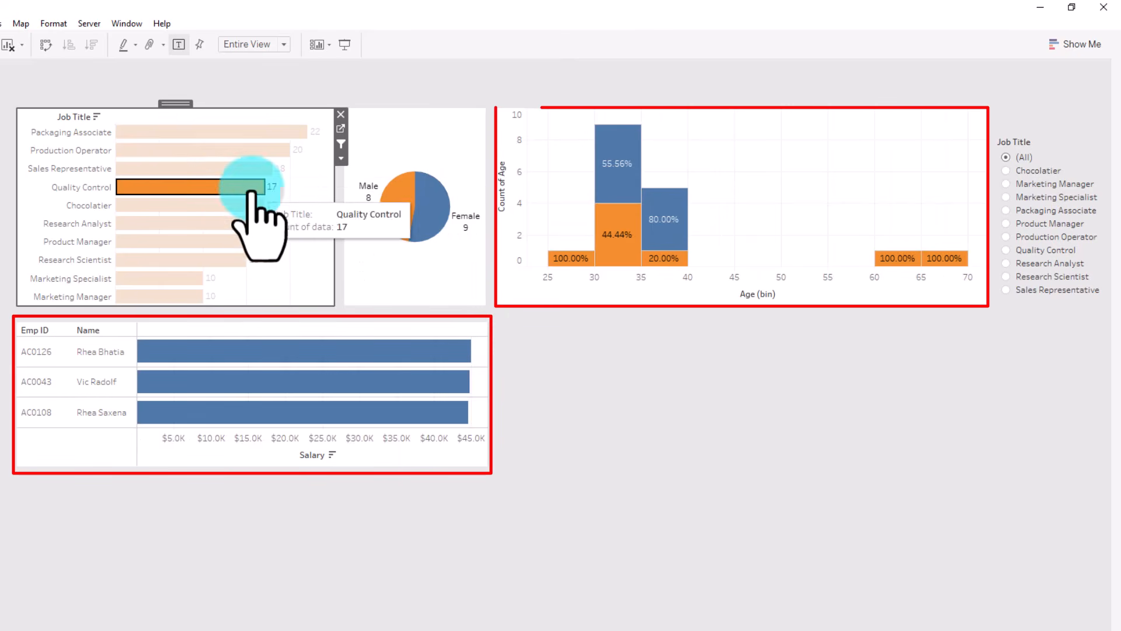
{"action": "left_click", "coordinate": [232, 169]}
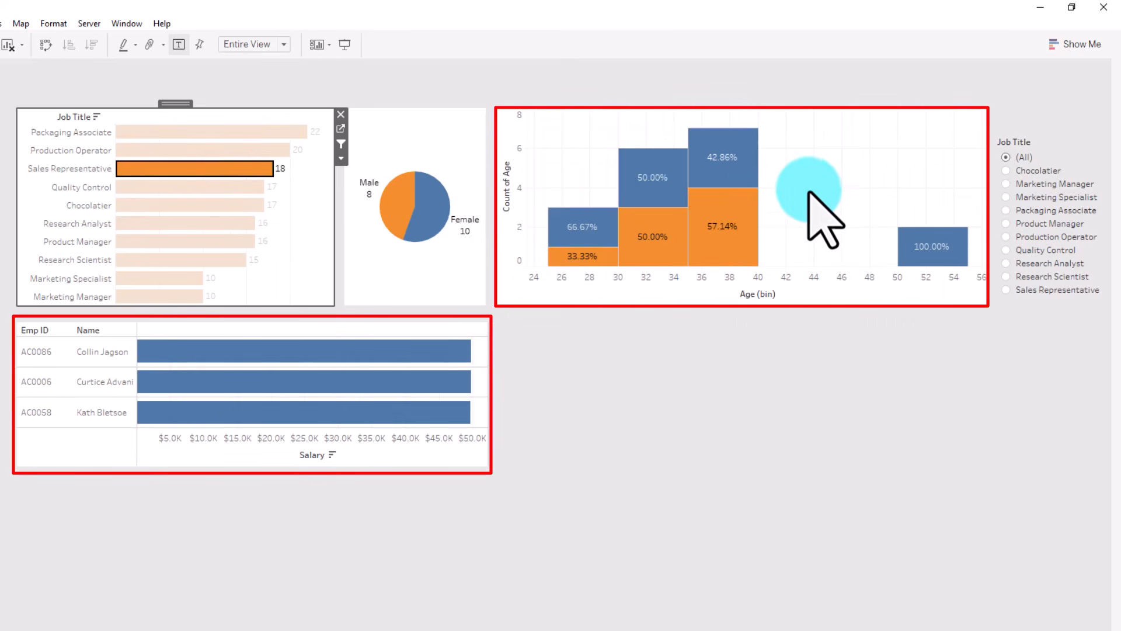
{"action": "left_click_drag", "start_coordinate": [434, 274], "coordinate": [418, 287]}
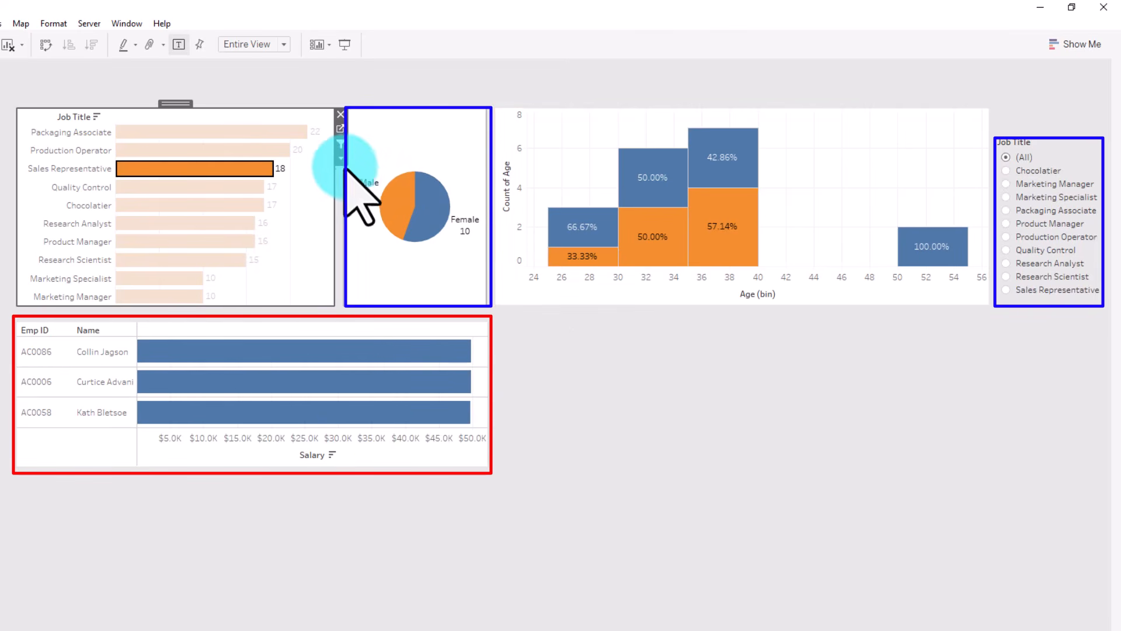
Remove the Action (Job Title) filter from the Q3 age histogram, and check it on the dashboard by selecting Chocolatier.
{"action": "left_click", "coordinate": [909, 425]}
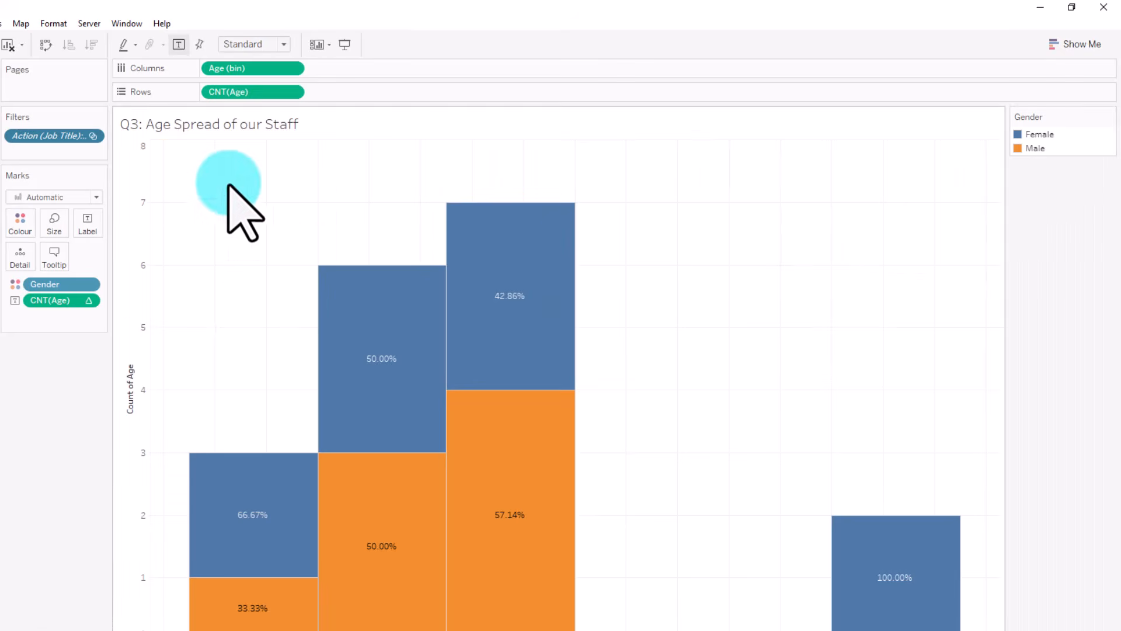
{"action": "left_click", "coordinate": [90, 134]}
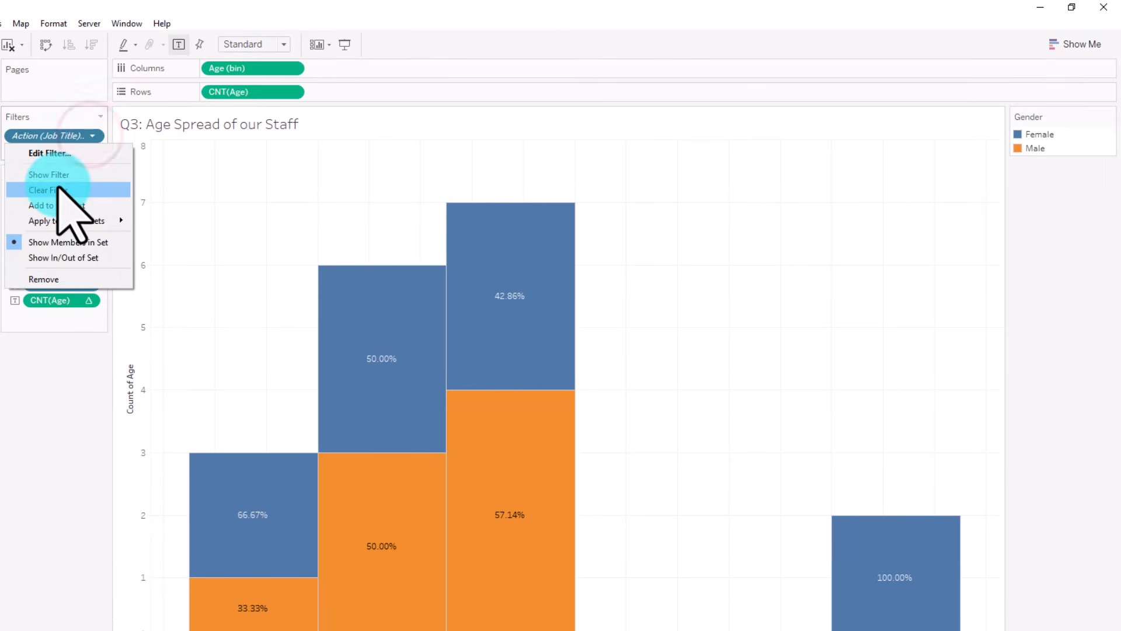
{"action": "left_click", "coordinate": [57, 184]}
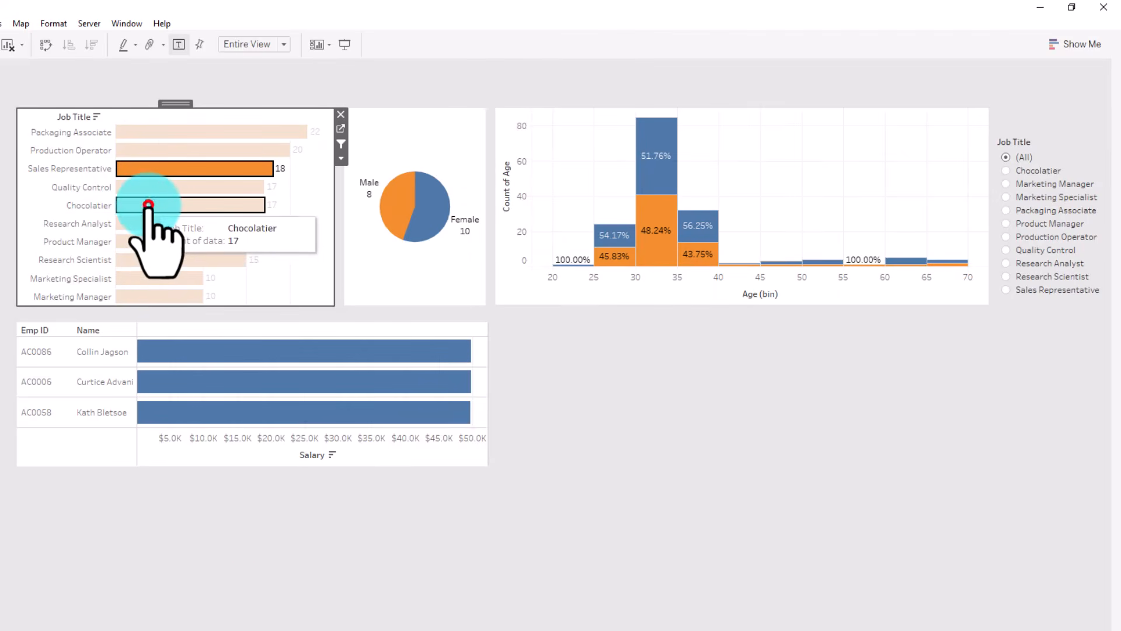
{"action": "left_click", "coordinate": [149, 205]}
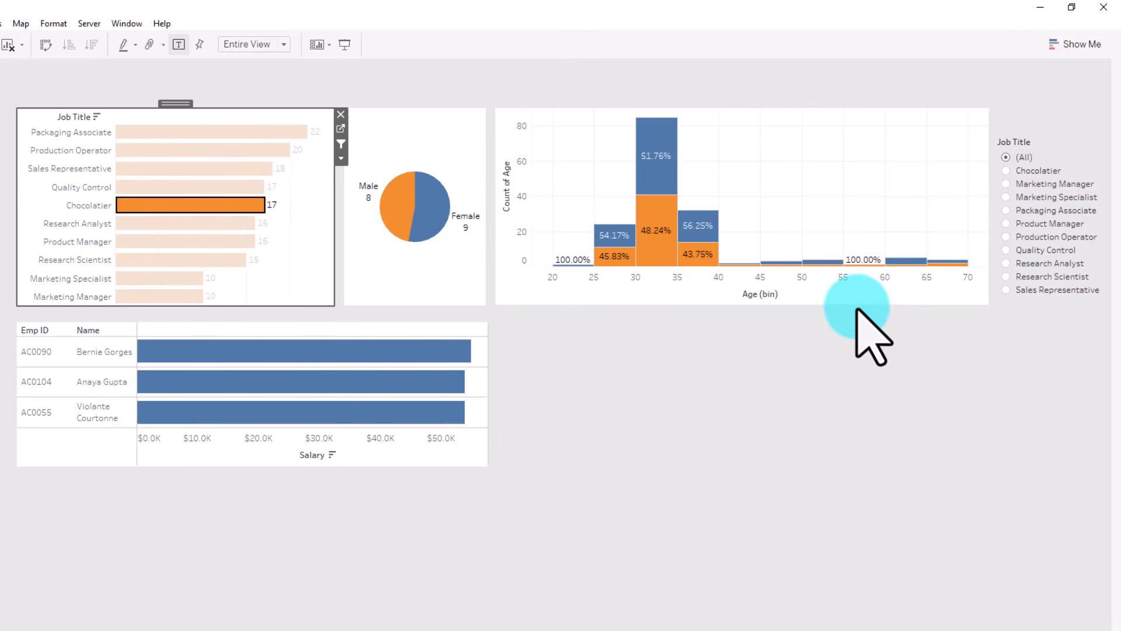
Place the Q6 salary box plot below the top earners chart and the Q7 staff growth chart below the age histogram, both floating.
{"action": "left_click_drag", "start_coordinate": [21, 298], "coordinate": [748, 375]}
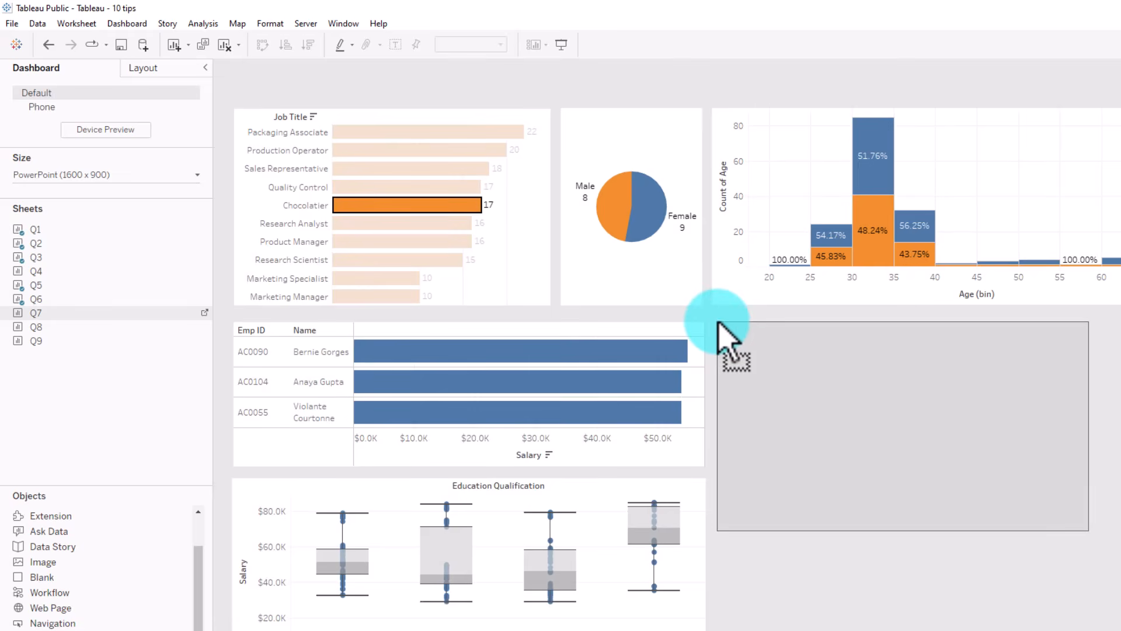
{"action": "left_click_drag", "start_coordinate": [718, 322], "coordinate": [717, 321]}
{"action": "left_click_drag", "start_coordinate": [1085, 530], "coordinate": [1120, 464]}
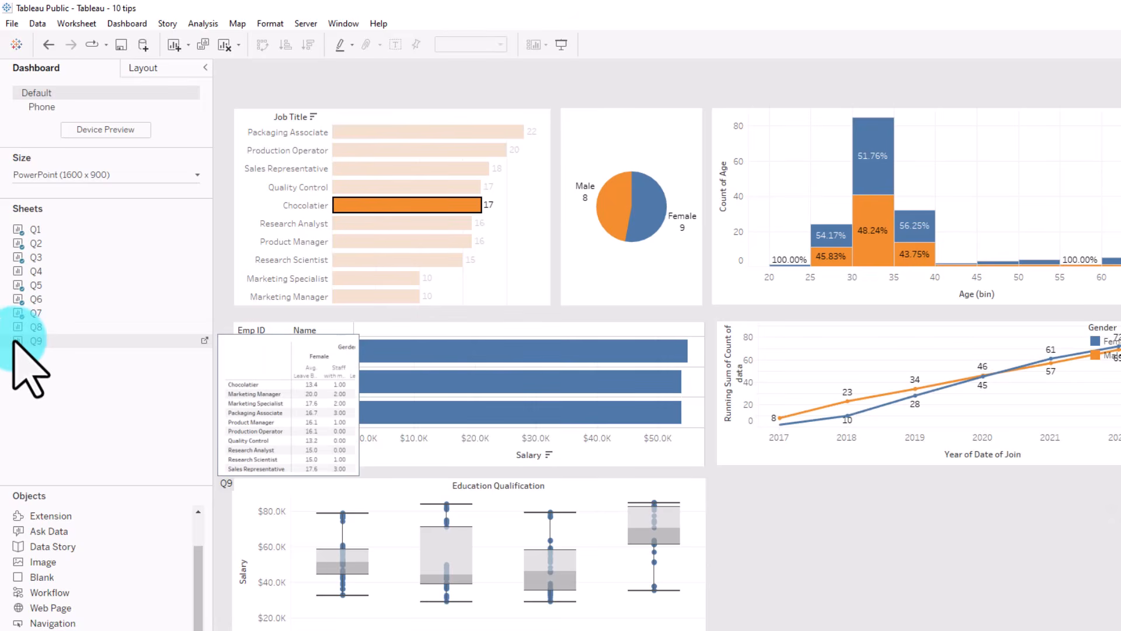
Place the Q9 leave balance table as a floating item below the staff growth chart, and remove the Job Title filter card.
{"action": "left_click_drag", "start_coordinate": [14, 343], "coordinate": [726, 475]}
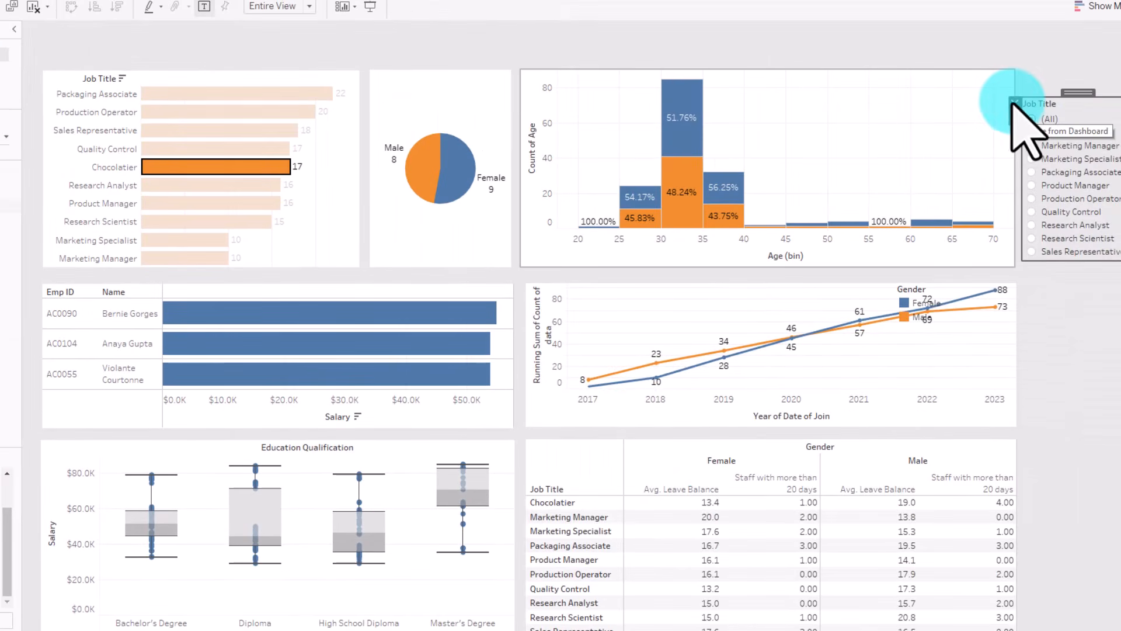
{"action": "left_click", "coordinate": [1016, 103]}
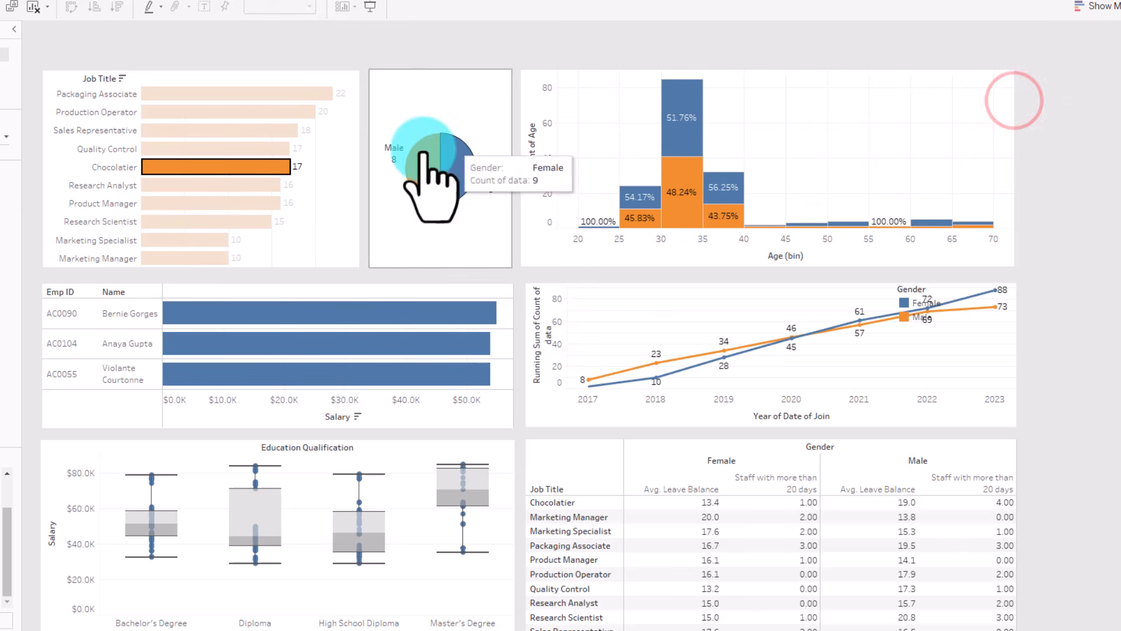
Filter the dashboard by Quality Control and by Packaging Associate, and examine the growth chart, box plot and leave balance table.
{"action": "left_click", "coordinate": [306, 153]}
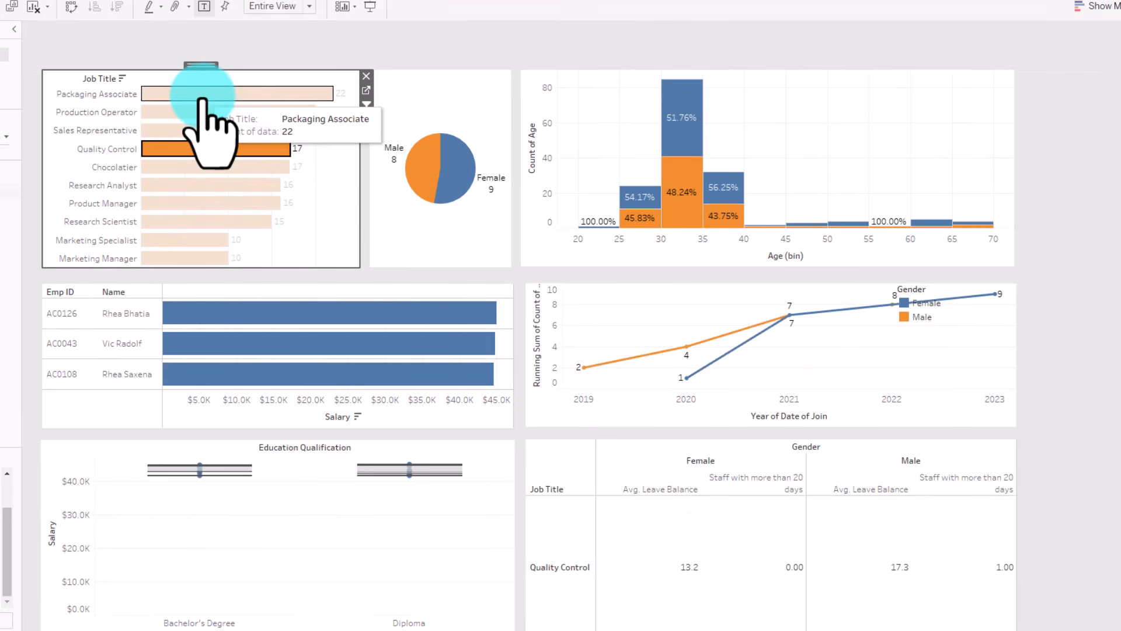
{"action": "left_click", "coordinate": [202, 94]}
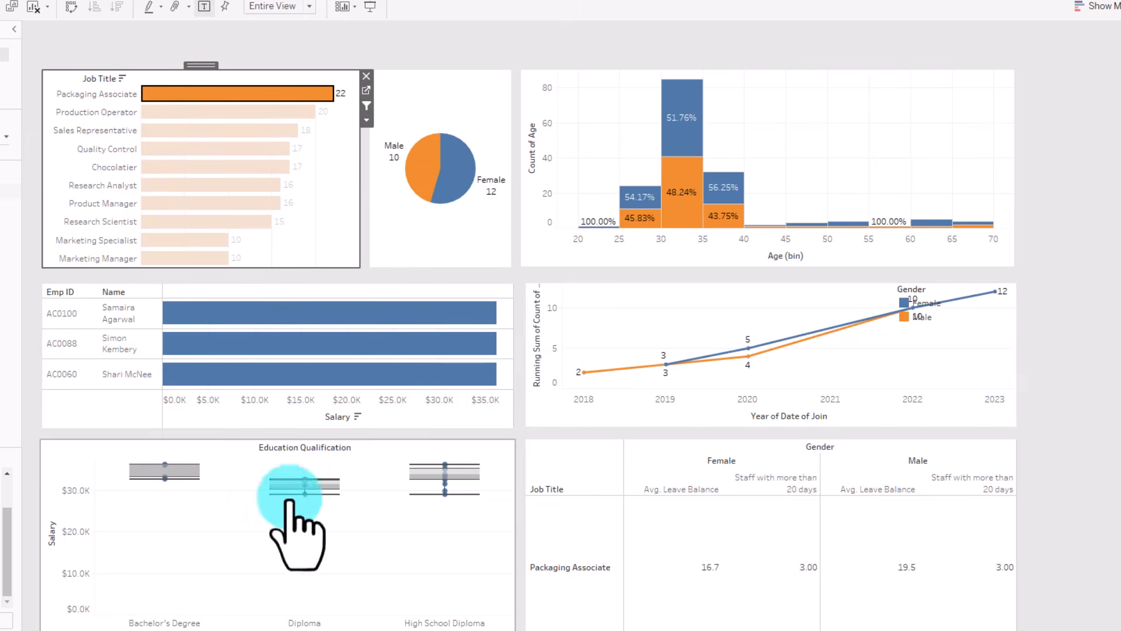
{"action": "mouse_move", "coordinate": [915, 628]}
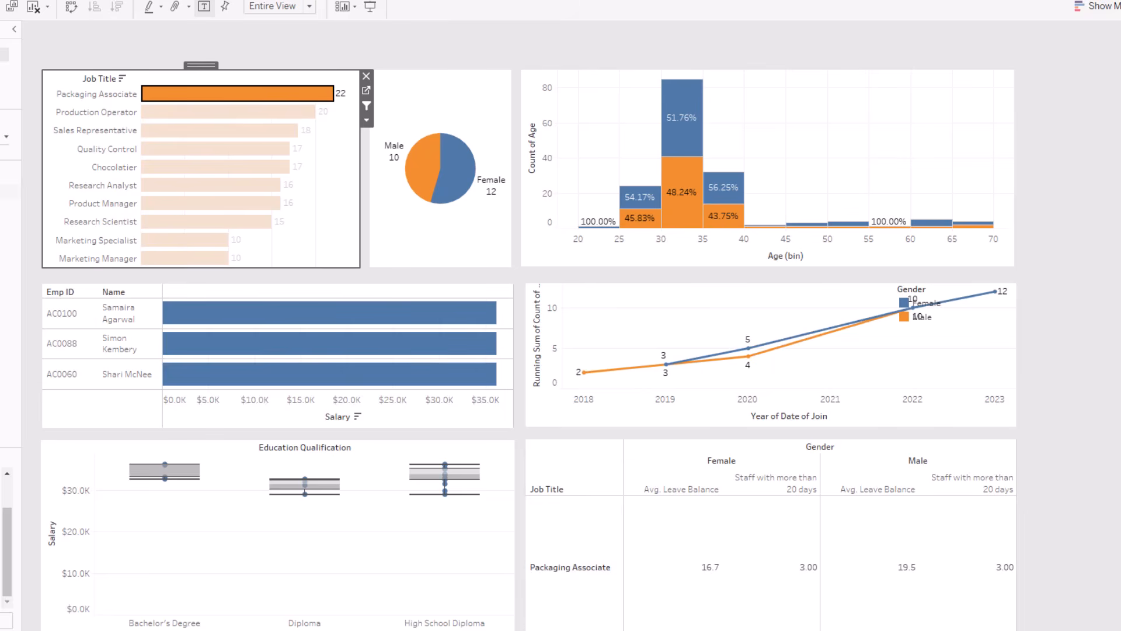
Remove the job title filter from the Q7 sheet, and set the box plot, leave balance table and staff growth chart to ignore actions.
{"action": "right_click", "coordinate": [74, 96]}
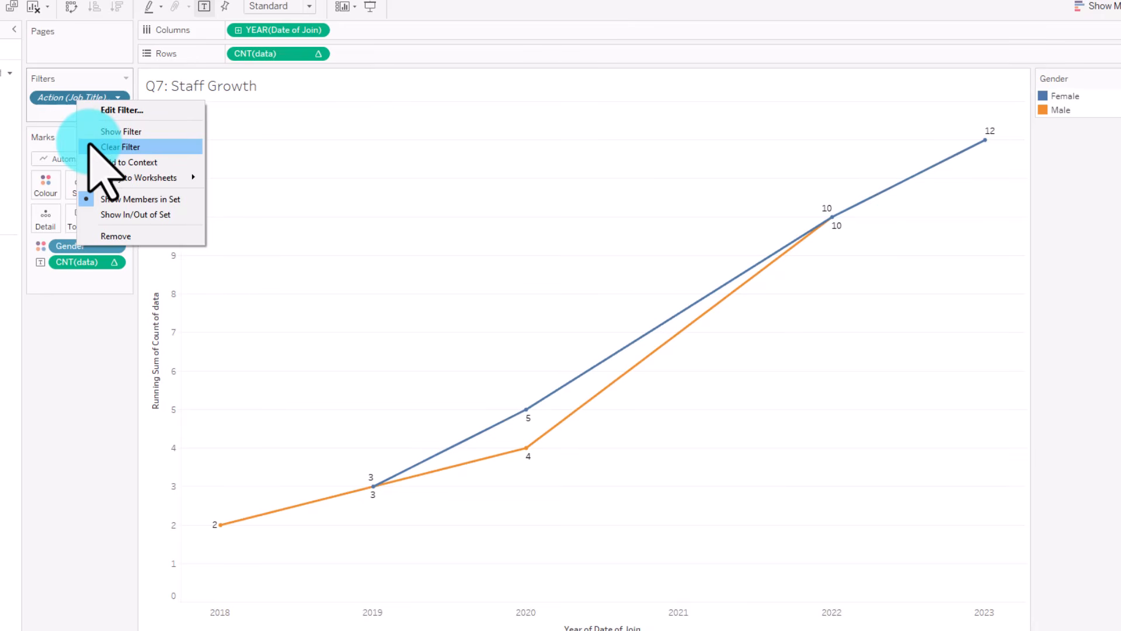
{"action": "left_click", "coordinate": [91, 146]}
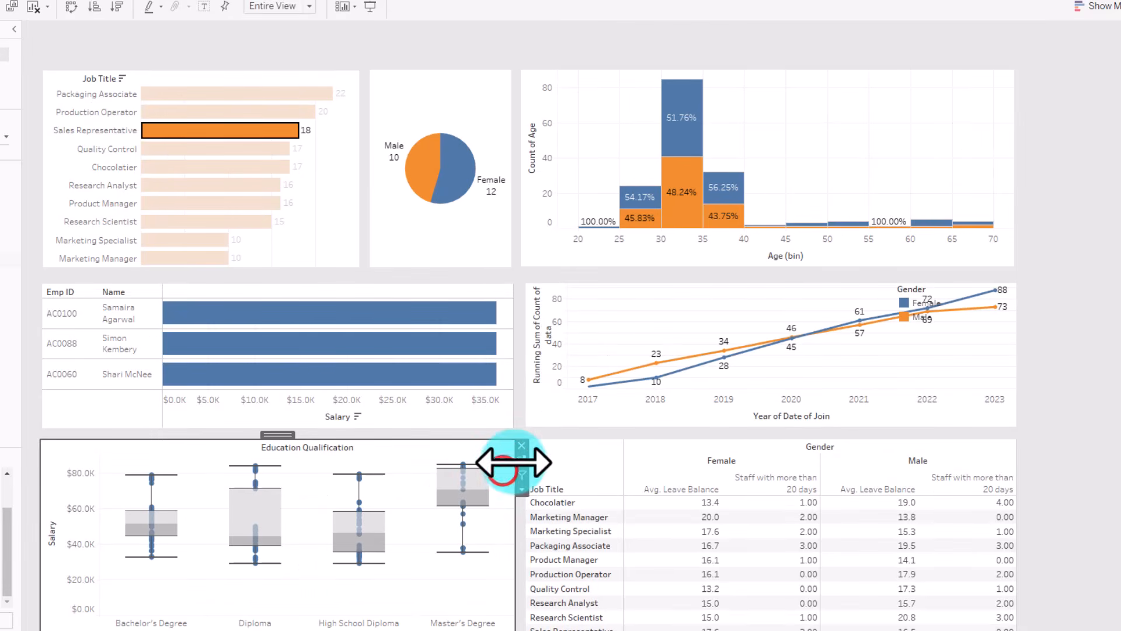
{"action": "left_click", "coordinate": [520, 488]}
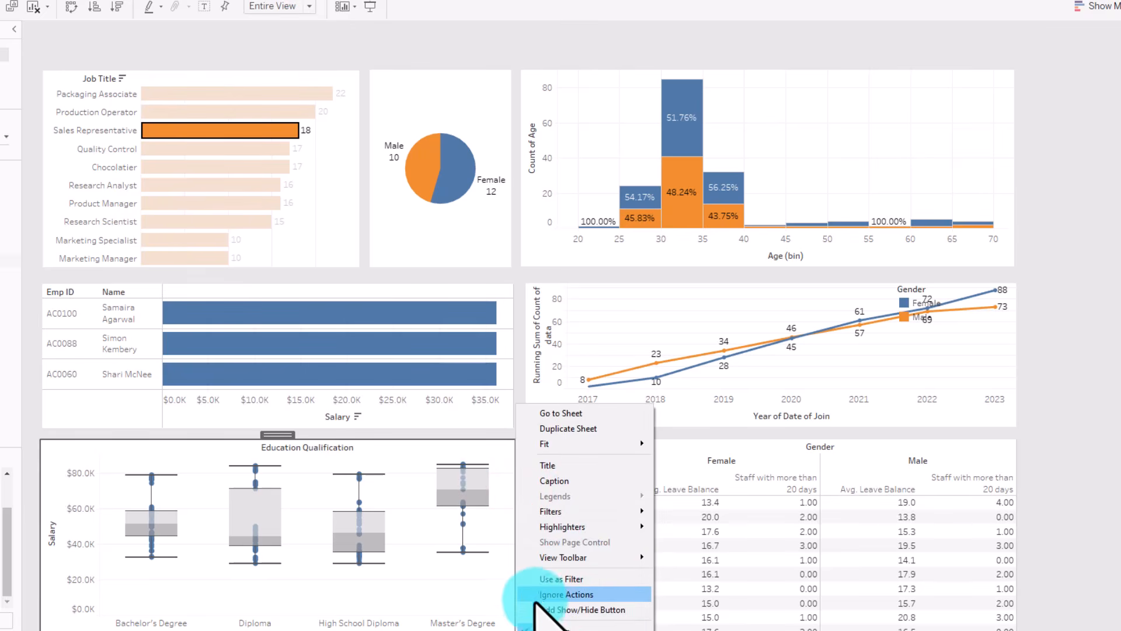
{"action": "left_click", "coordinate": [532, 593]}
{"action": "left_click", "coordinate": [1019, 488]}
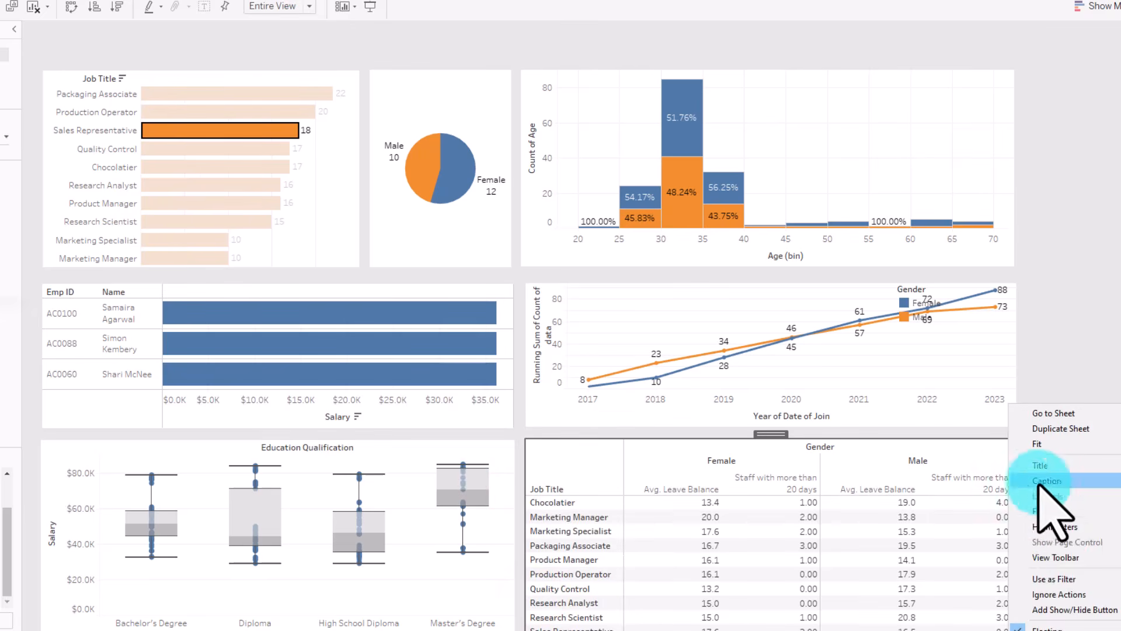
{"action": "left_click", "coordinate": [1051, 594]}
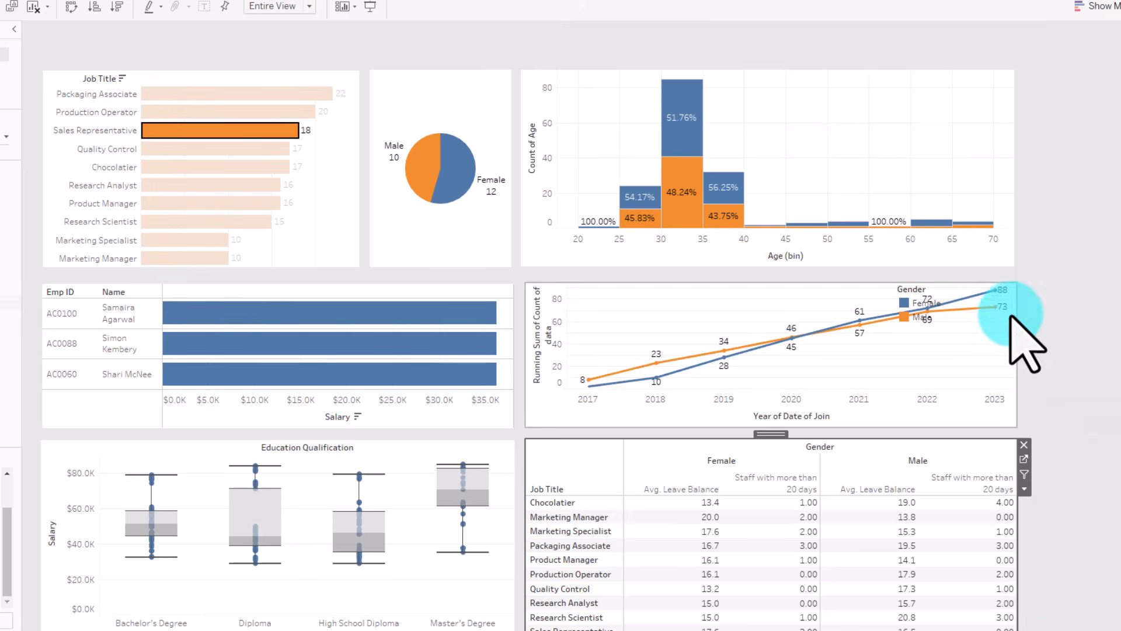
{"action": "left_click", "coordinate": [1013, 337]}
{"action": "left_click", "coordinate": [1021, 332]}
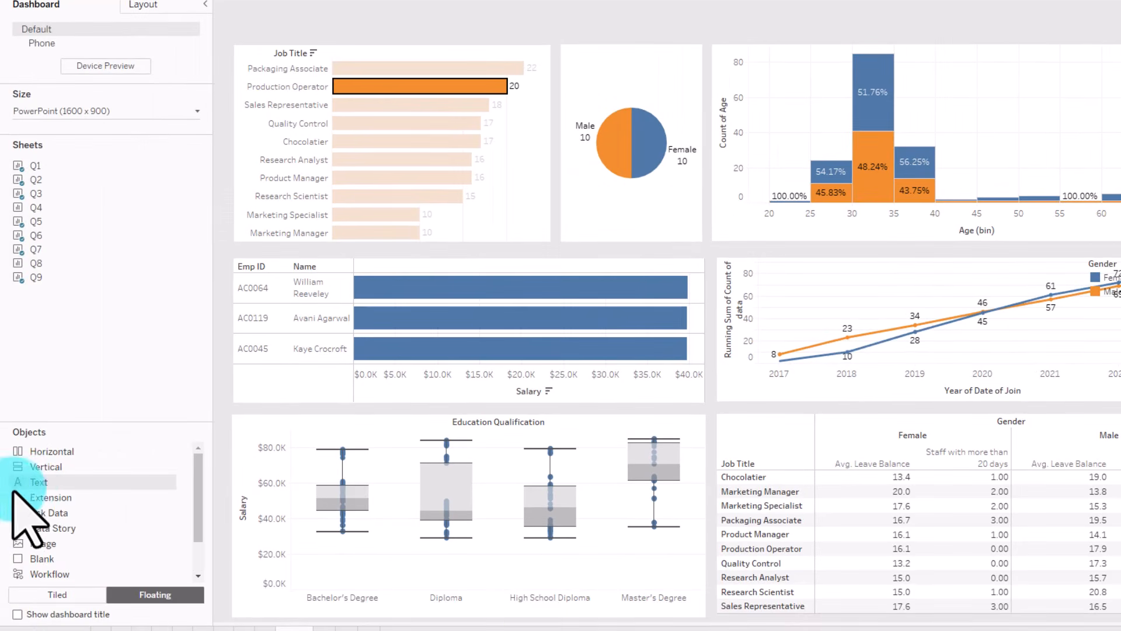
Add a floating text title "HR Dashboard - Awesome Chocolates" across the top, and headings such as "Who works with us?" above the charts.
{"action": "left_click_drag", "start_coordinate": [32, 484], "coordinate": [250, 26]}
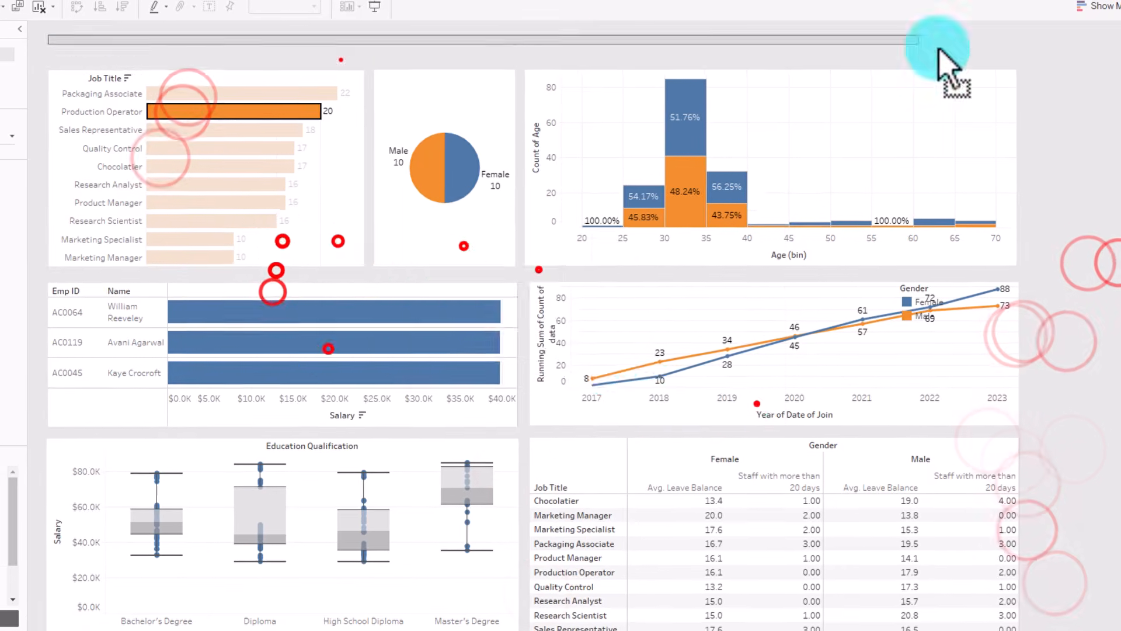
{"action": "type", "text": "Staff by De"}
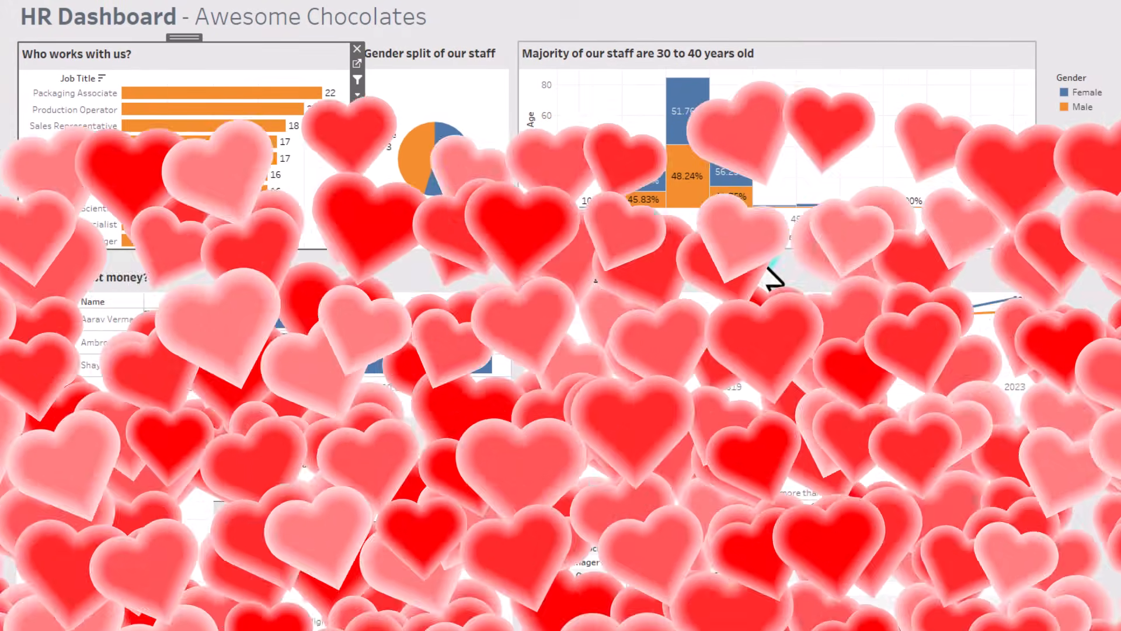
Filter the titled HR dashboard by Packaging Associate to test its interactivity.
{"action": "left_click", "coordinate": [120, 142]}
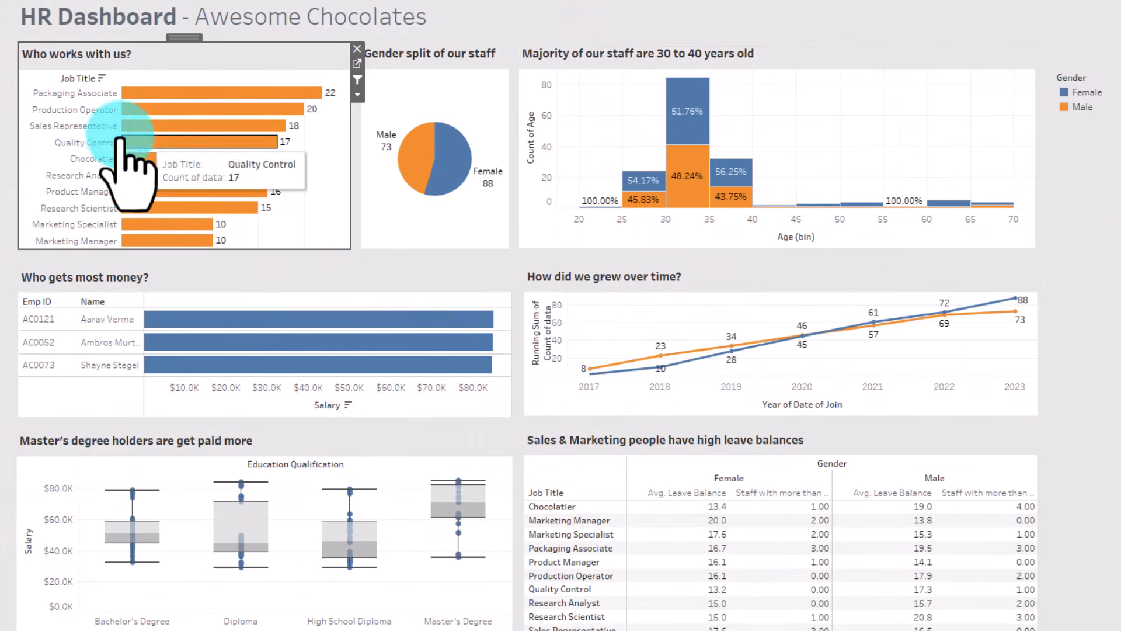
{"action": "left_click", "coordinate": [144, 95]}
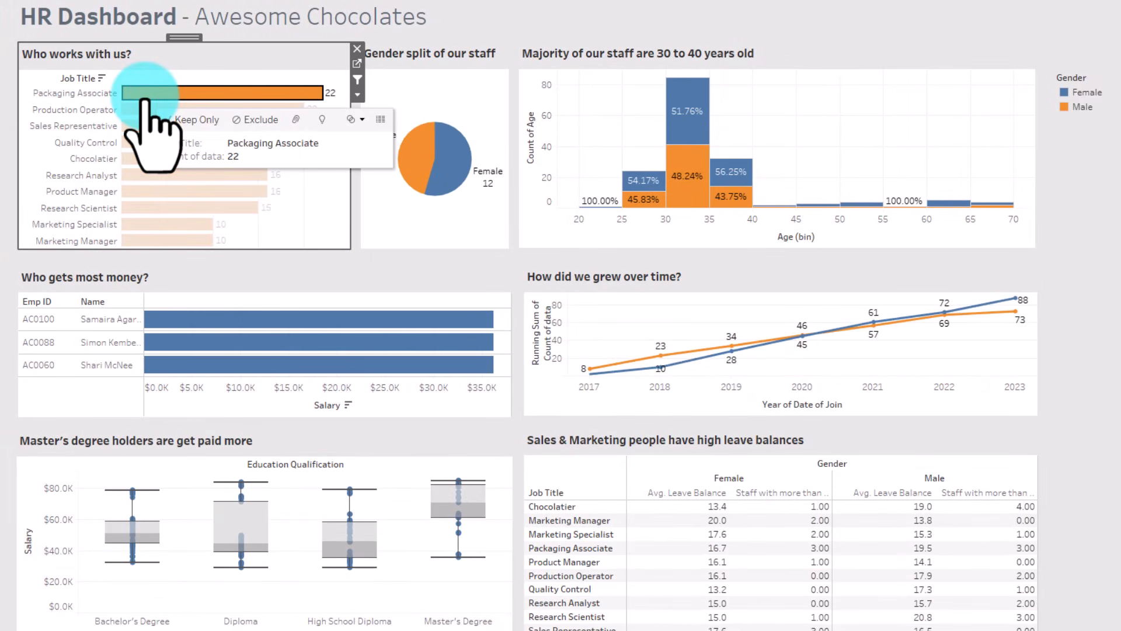